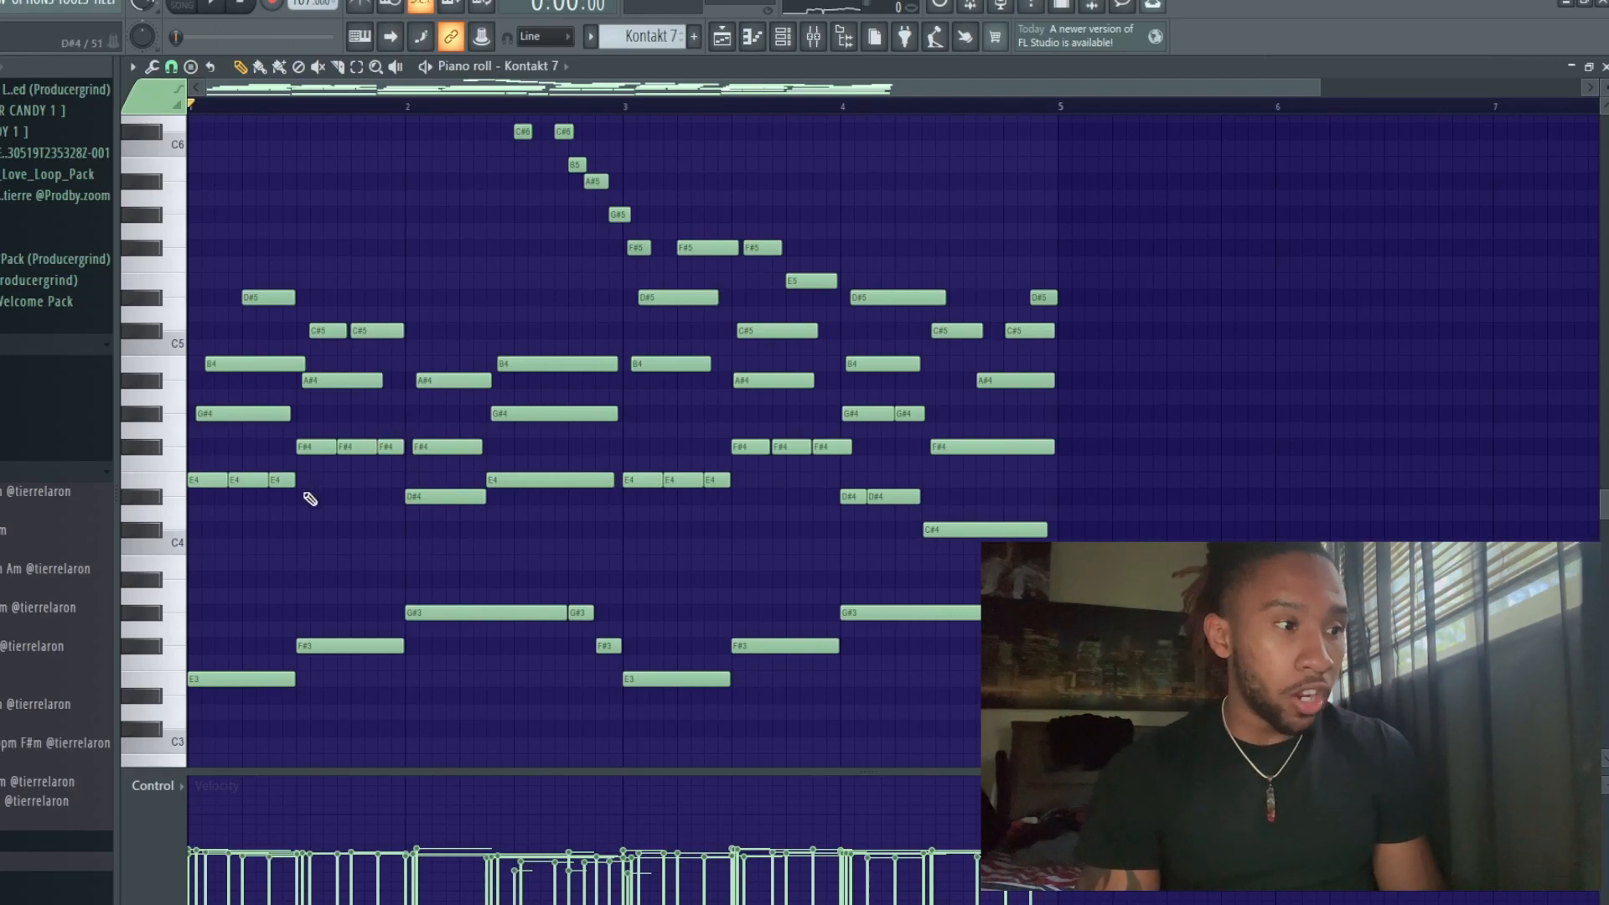
Highlight the inner chords of bars 1 and 2 one group at a time, and play the opening of the Kontakt 7 melody.
{"action": "left_click_drag", "start_coordinate": [216, 339], "coordinate": [269, 523]}
{"action": "left_click_drag", "start_coordinate": [321, 291], "coordinate": [396, 476]}
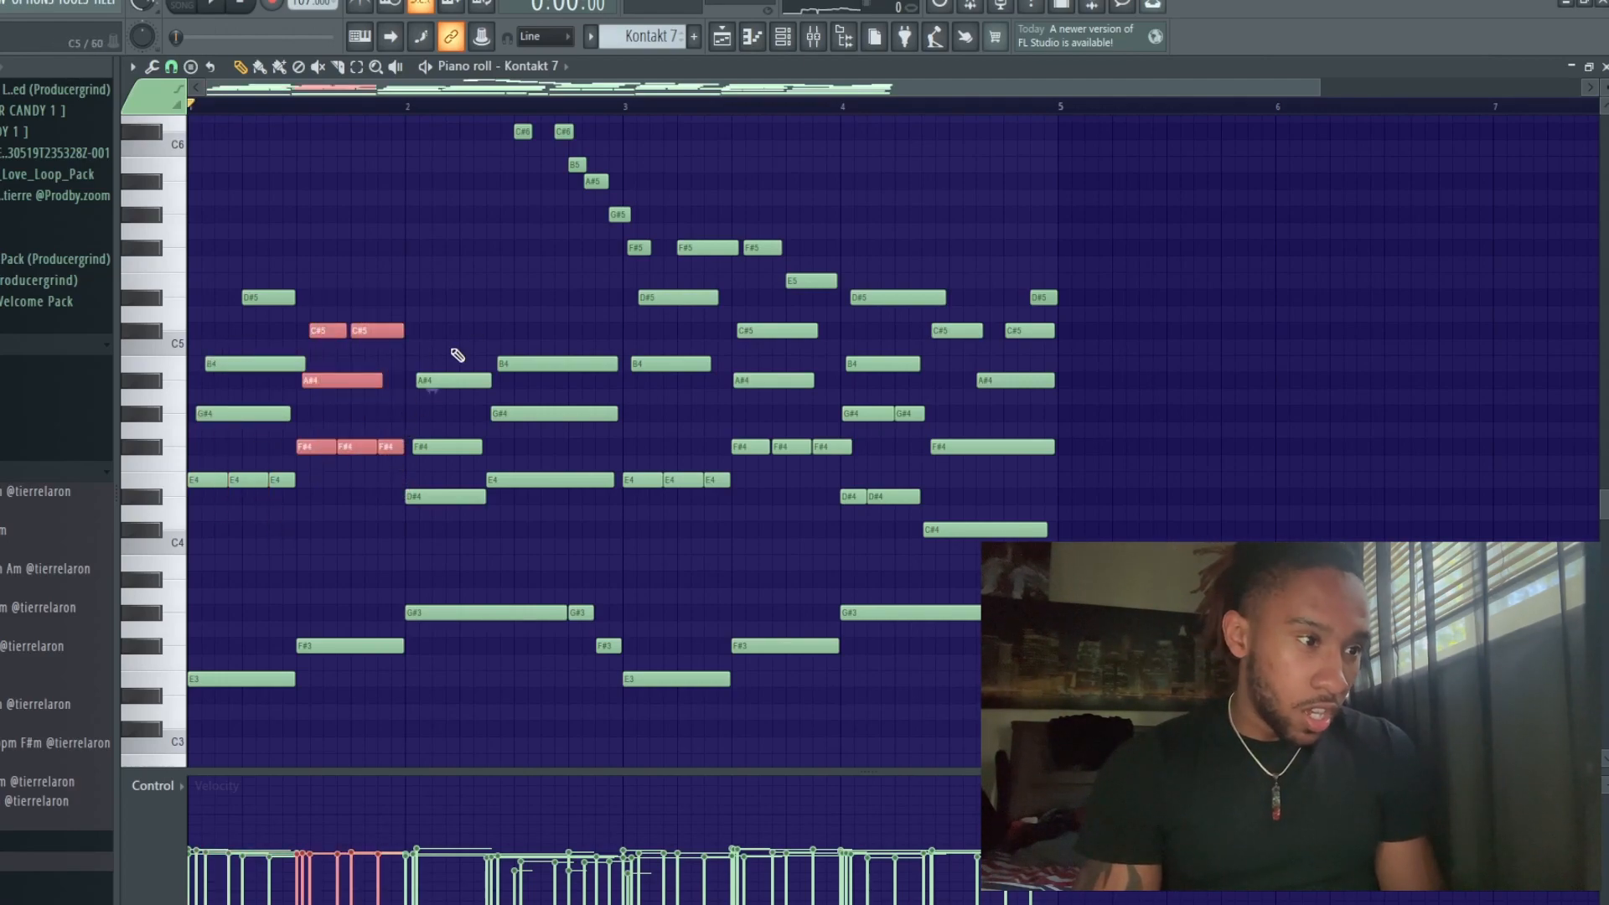
{"action": "left_click_drag", "start_coordinate": [457, 306], "coordinate": [457, 567]}
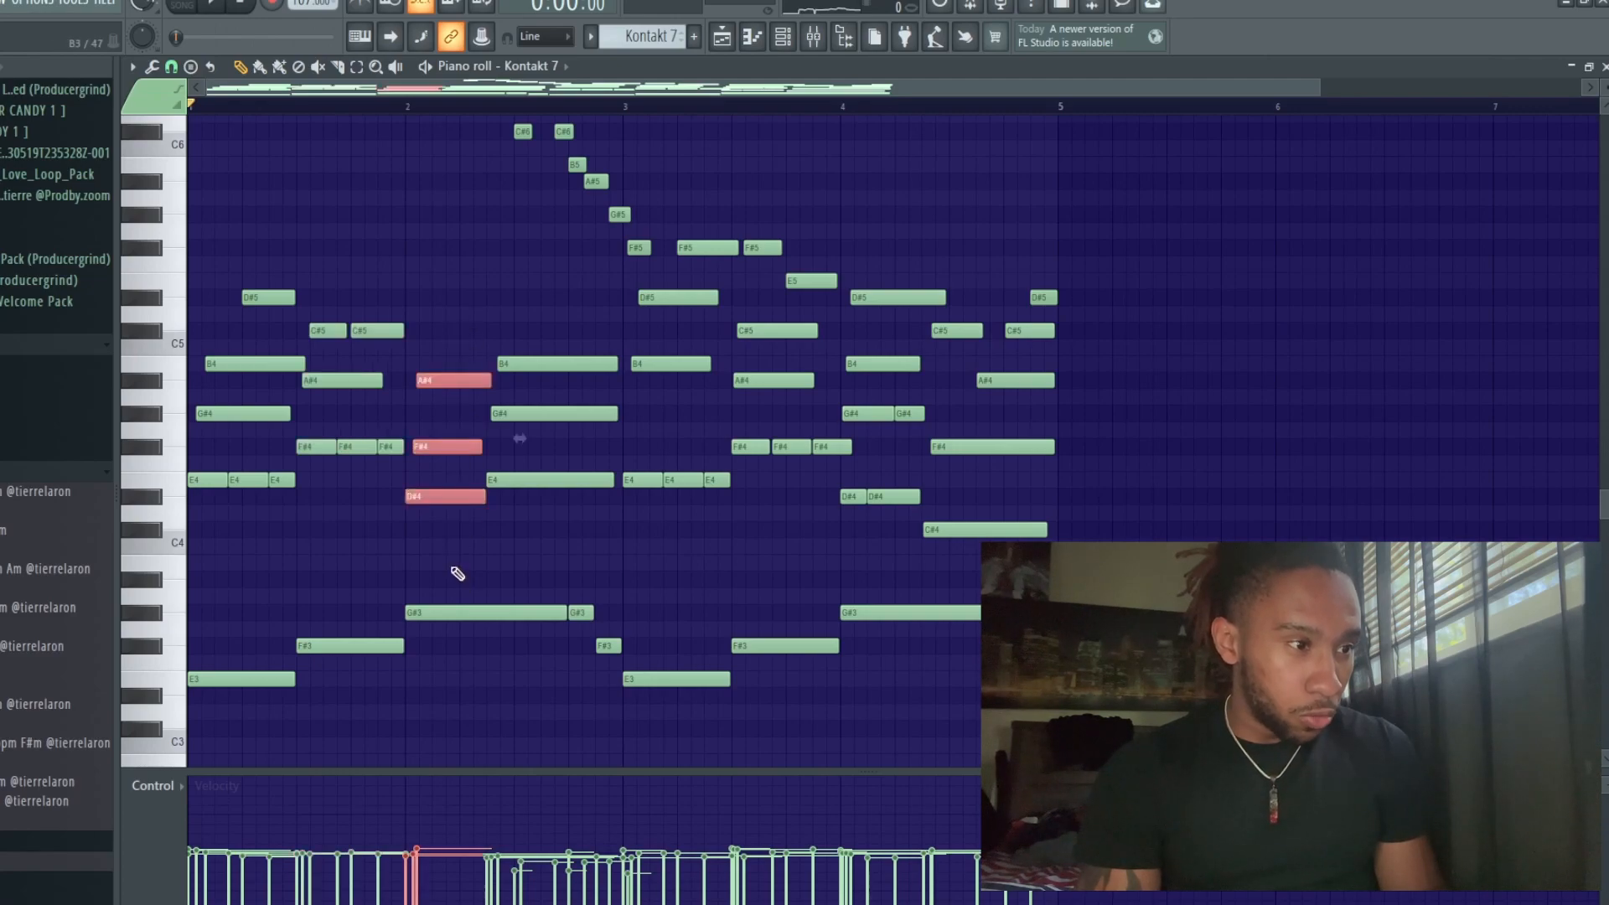
{"action": "left_click_drag", "start_coordinate": [519, 322], "coordinate": [590, 561]}
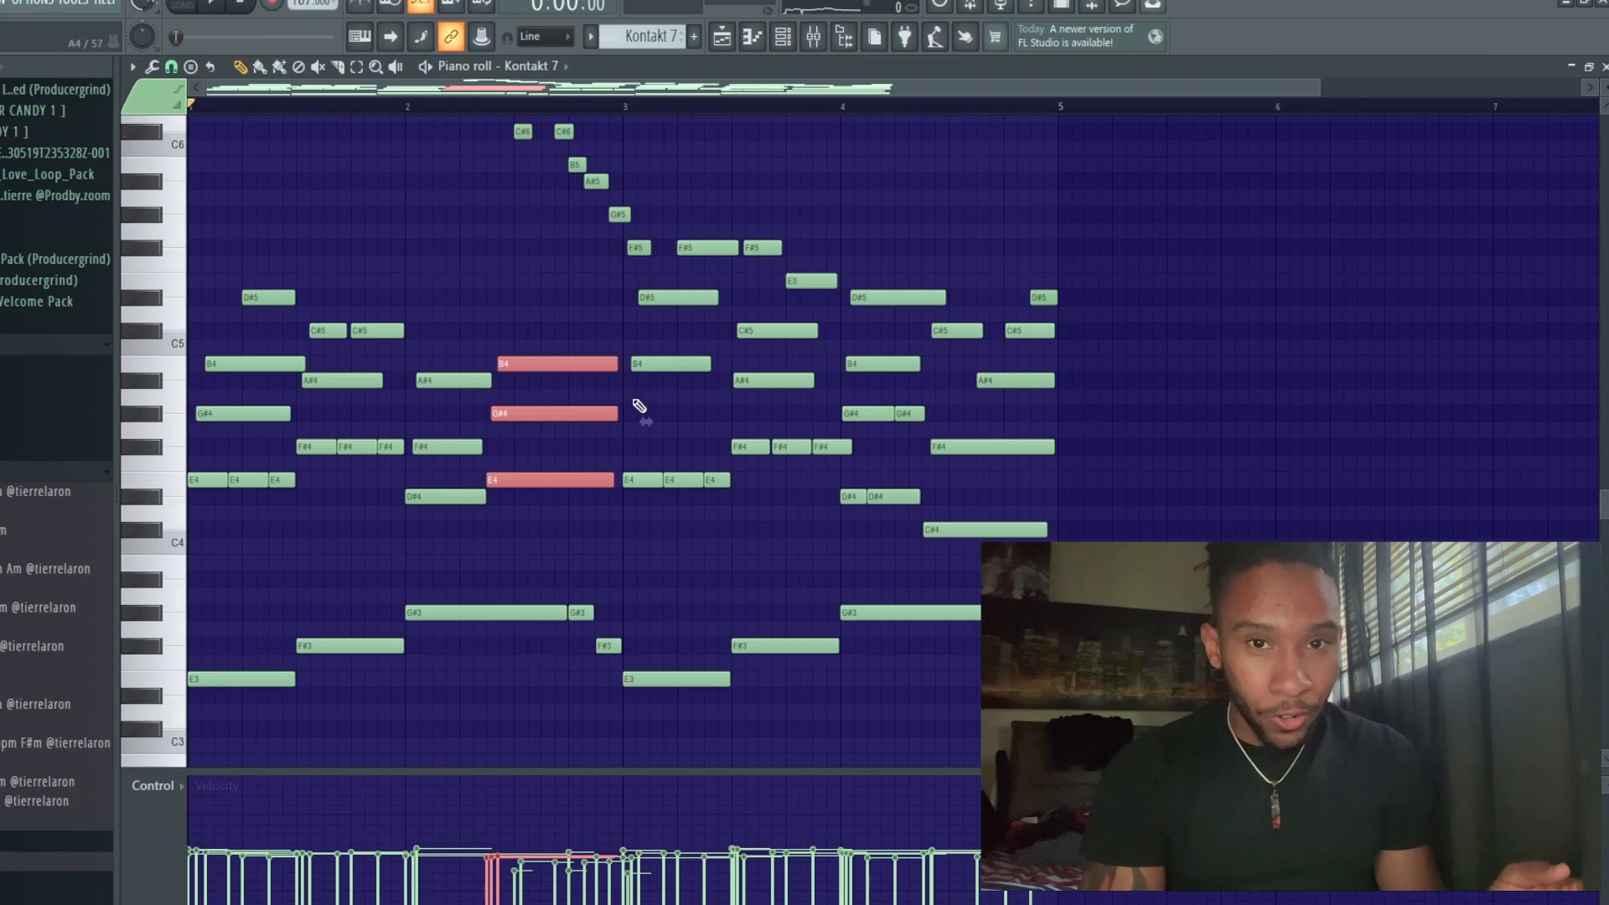
{"action": "left_click_drag", "start_coordinate": [377, 222], "coordinate": [188, 572]}
{"action": "left_click", "coordinate": [310, 546]}
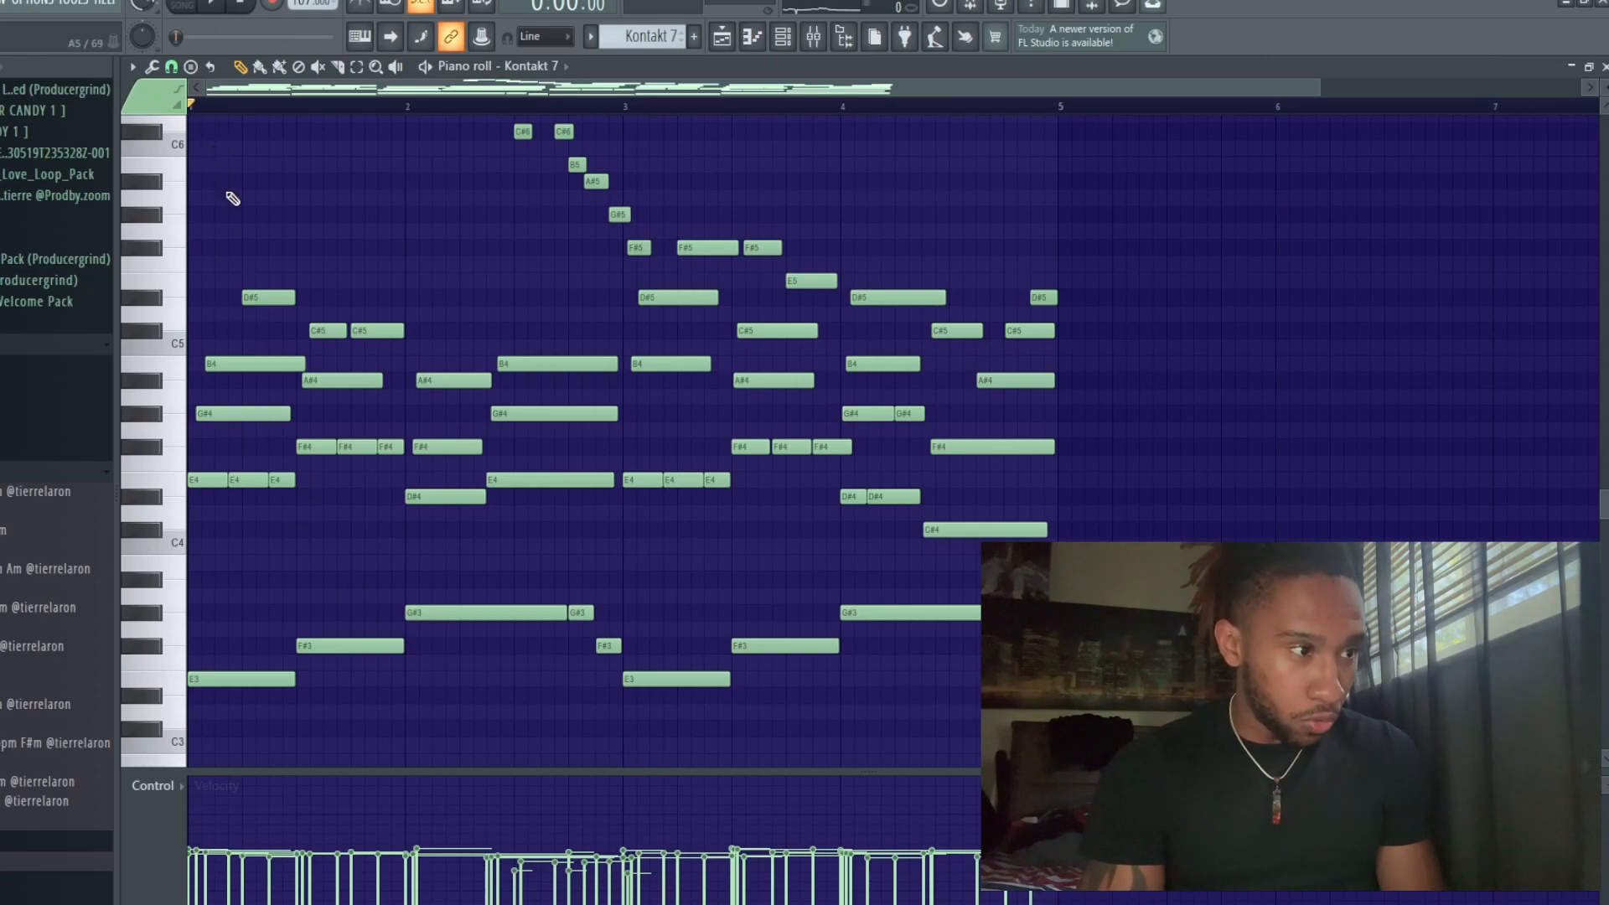
{"action": "key", "text": "space"}
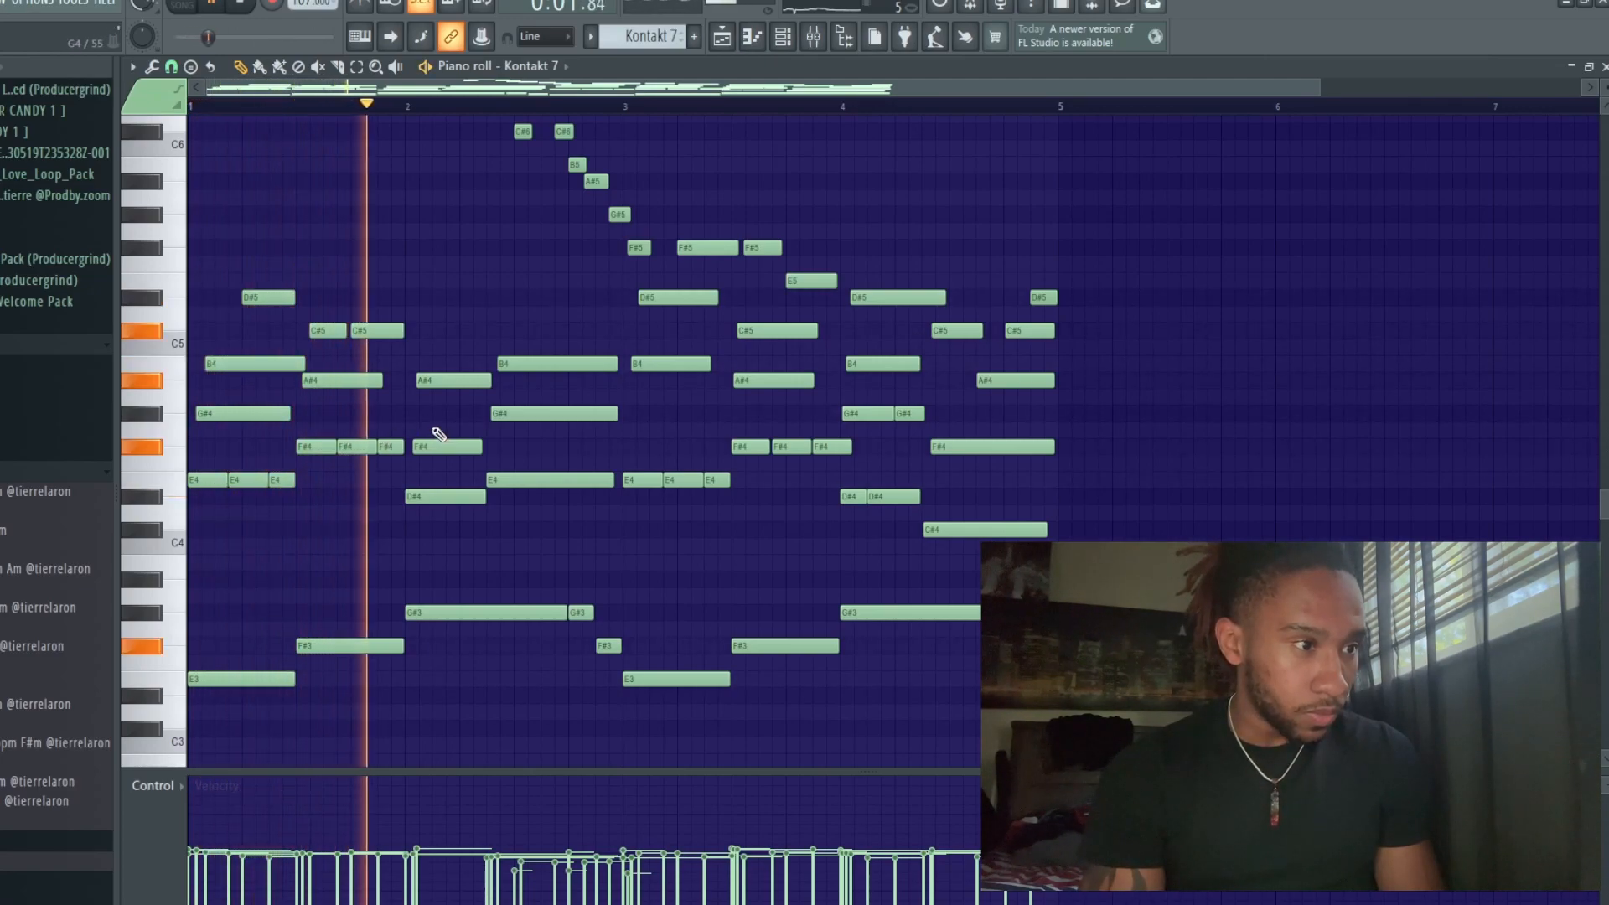
{"action": "key", "text": "space"}
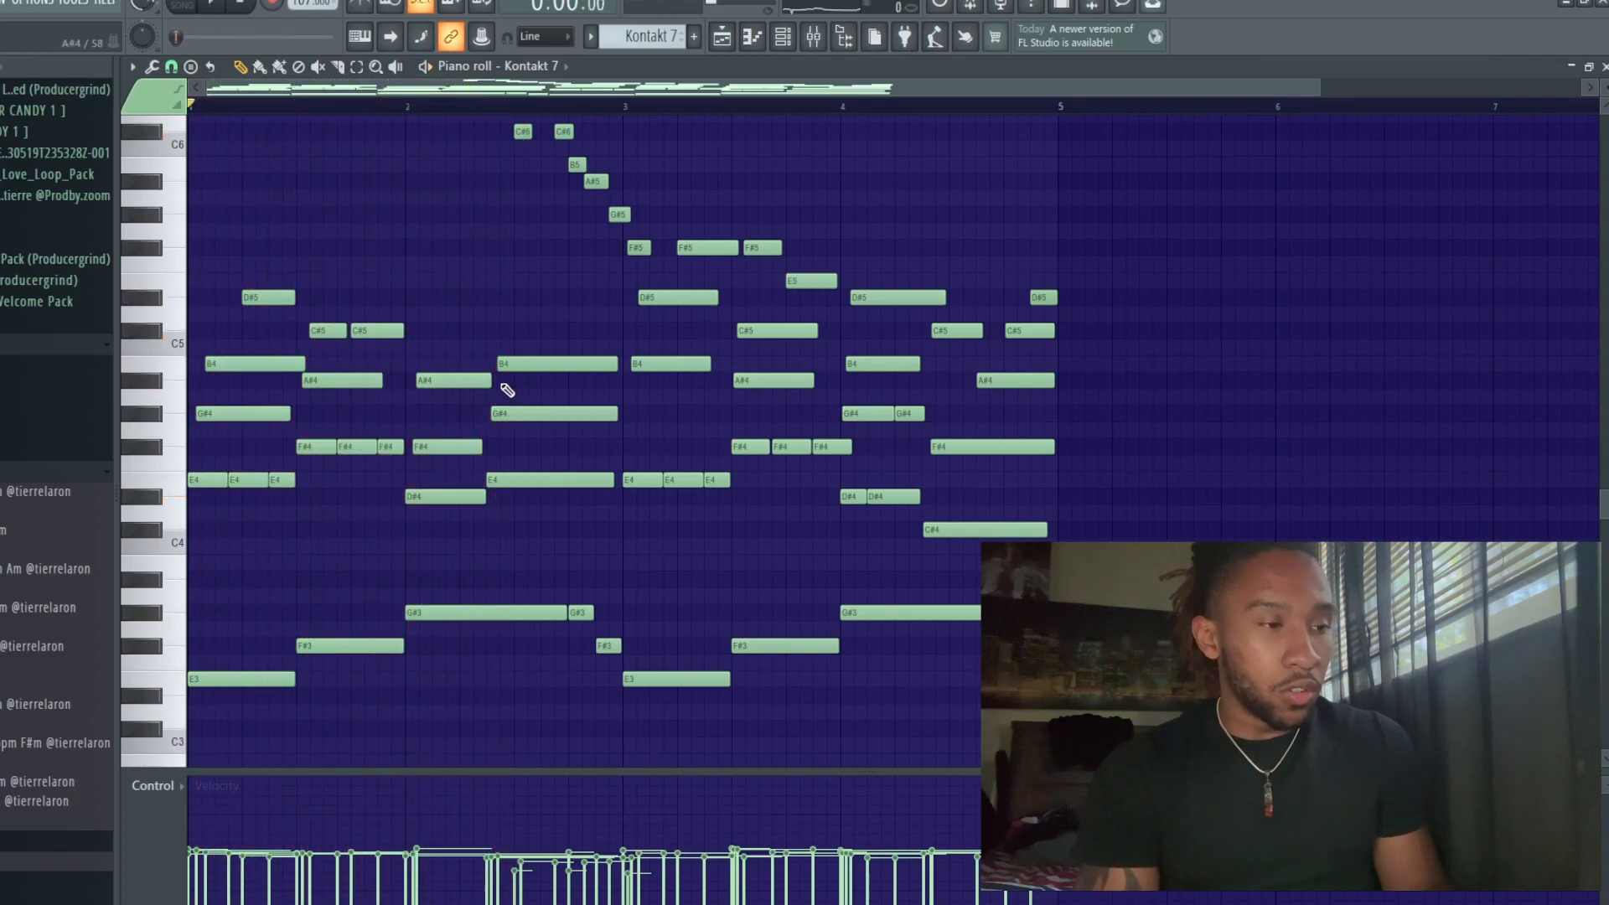
Compare the opening E4–G#4–B4 chord with the chords in bar 2, and play the Kontakt 7 pattern past bar 3.
{"action": "left_click_drag", "start_coordinate": [446, 333], "coordinate": [566, 548]}
{"action": "left_click_drag", "start_coordinate": [274, 362], "coordinate": [186, 495]}
{"action": "left_click_drag", "start_coordinate": [425, 306], "coordinate": [557, 549]}
{"action": "left_click_drag", "start_coordinate": [281, 351], "coordinate": [165, 566]}
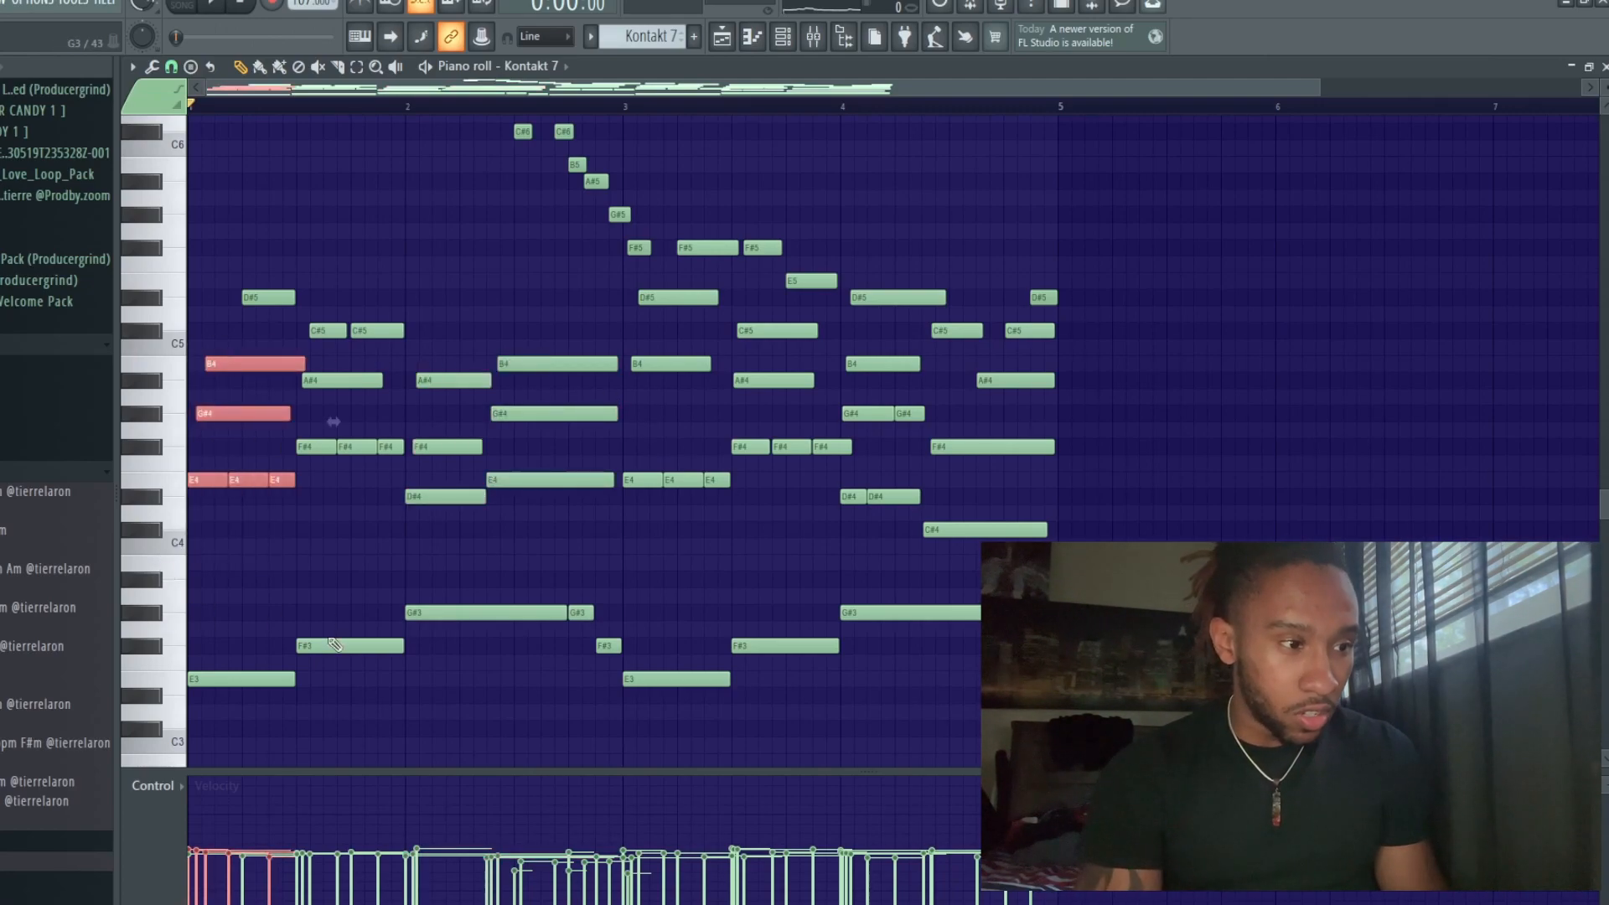
{"action": "key", "text": "space"}
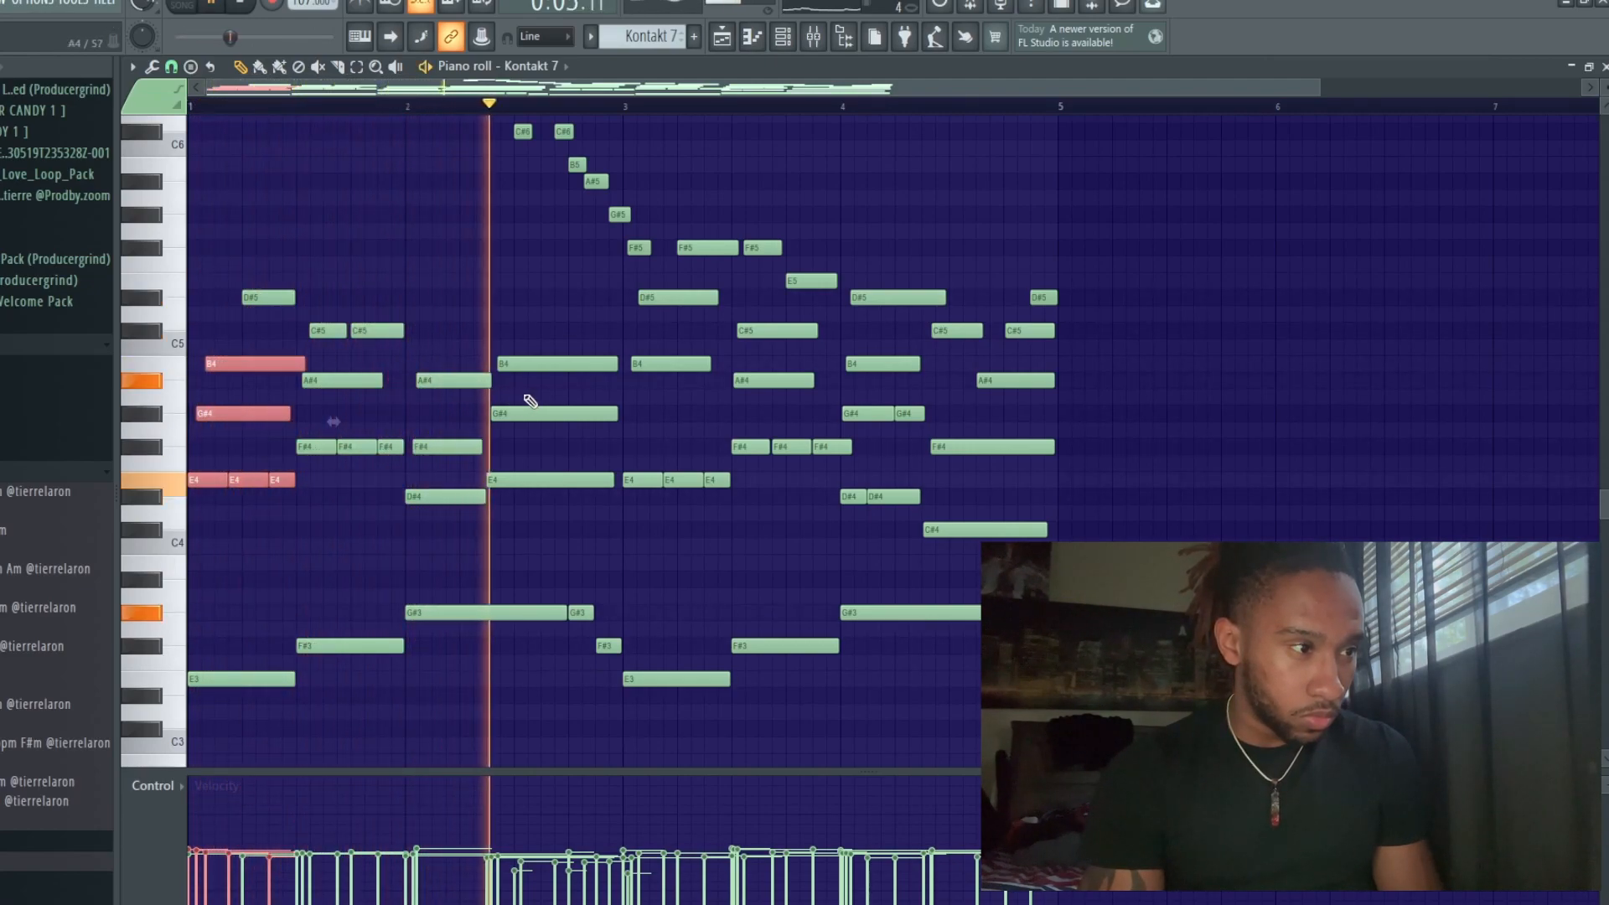
{"action": "scroll", "coordinate": [578, 327], "scroll_direction": "up", "scroll_amount": 2}
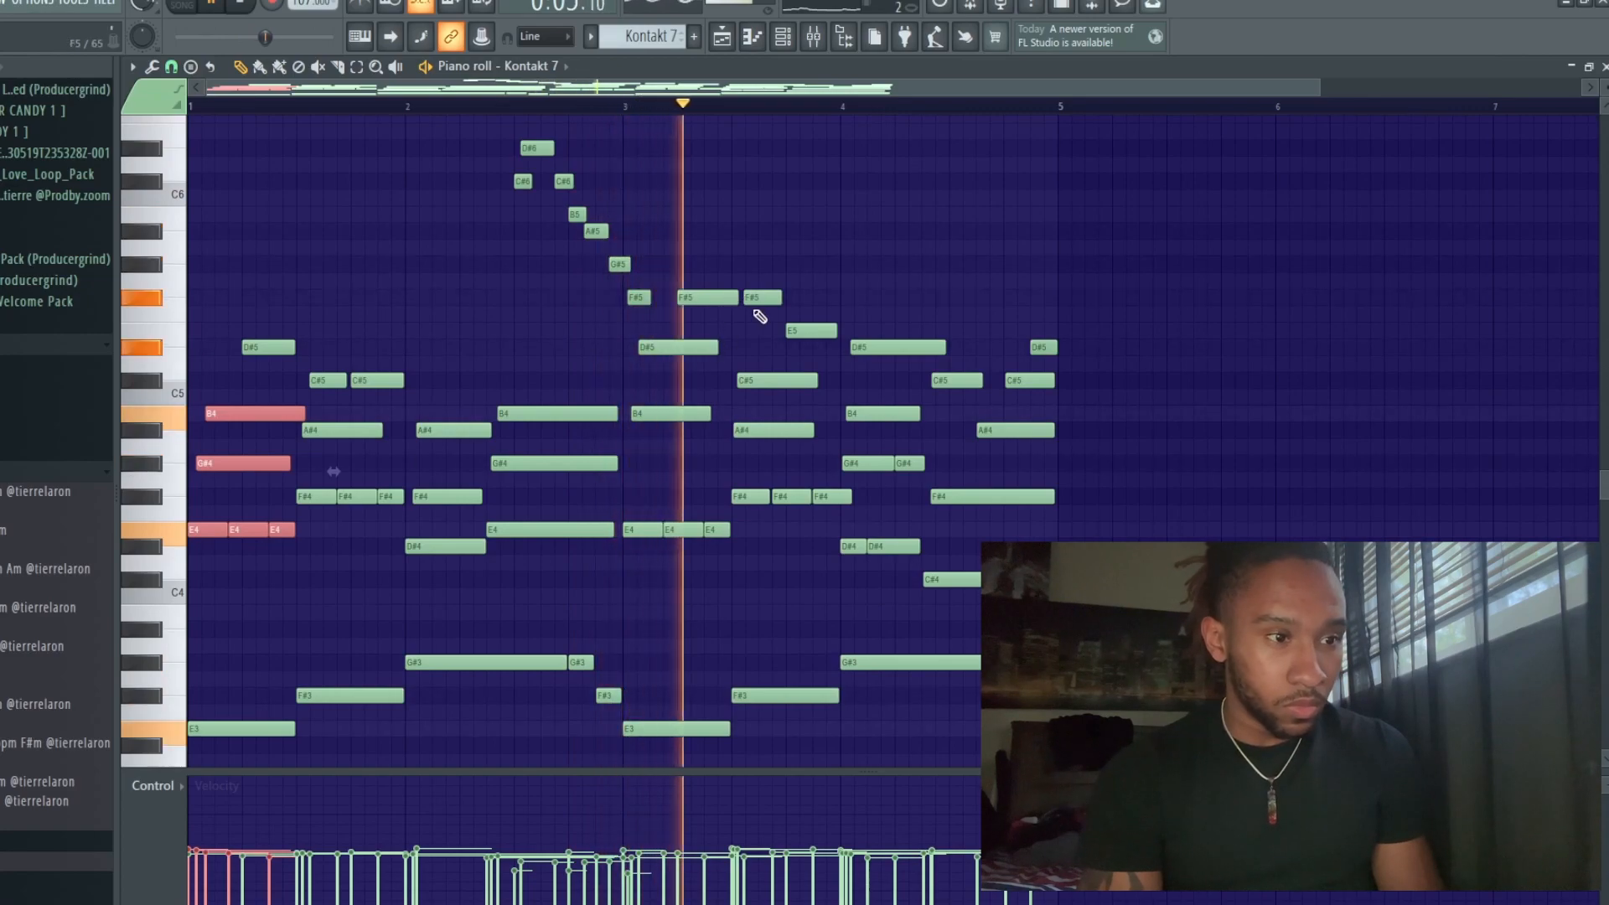
{"action": "key", "text": "space"}
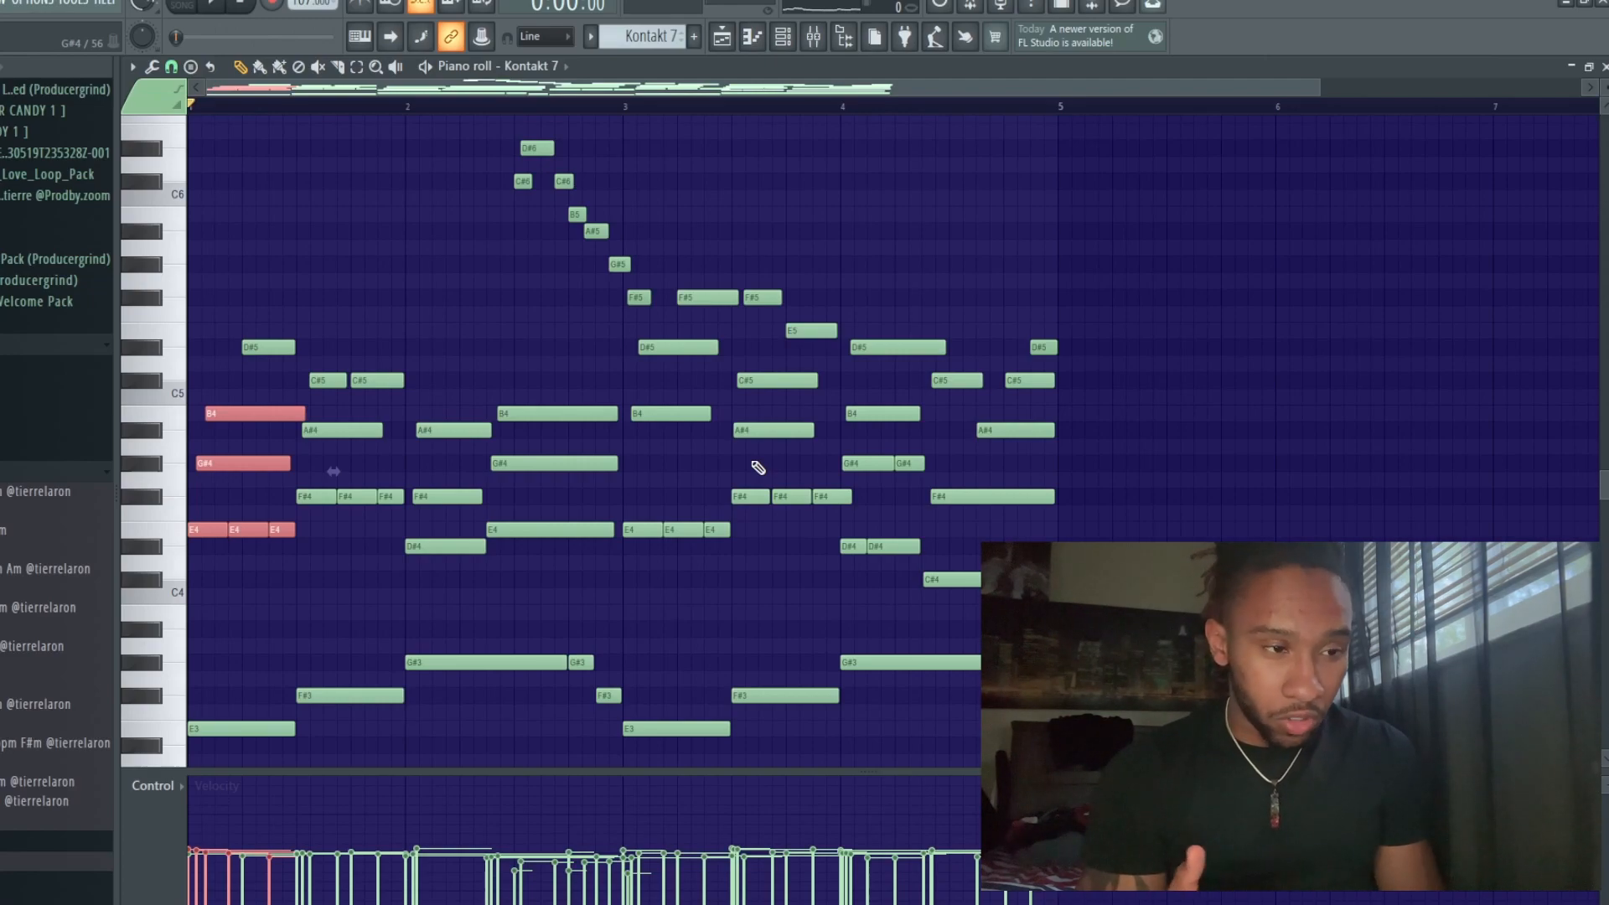
{"action": "scroll", "coordinate": [659, 544], "scroll_direction": "up", "scroll_amount": 1}
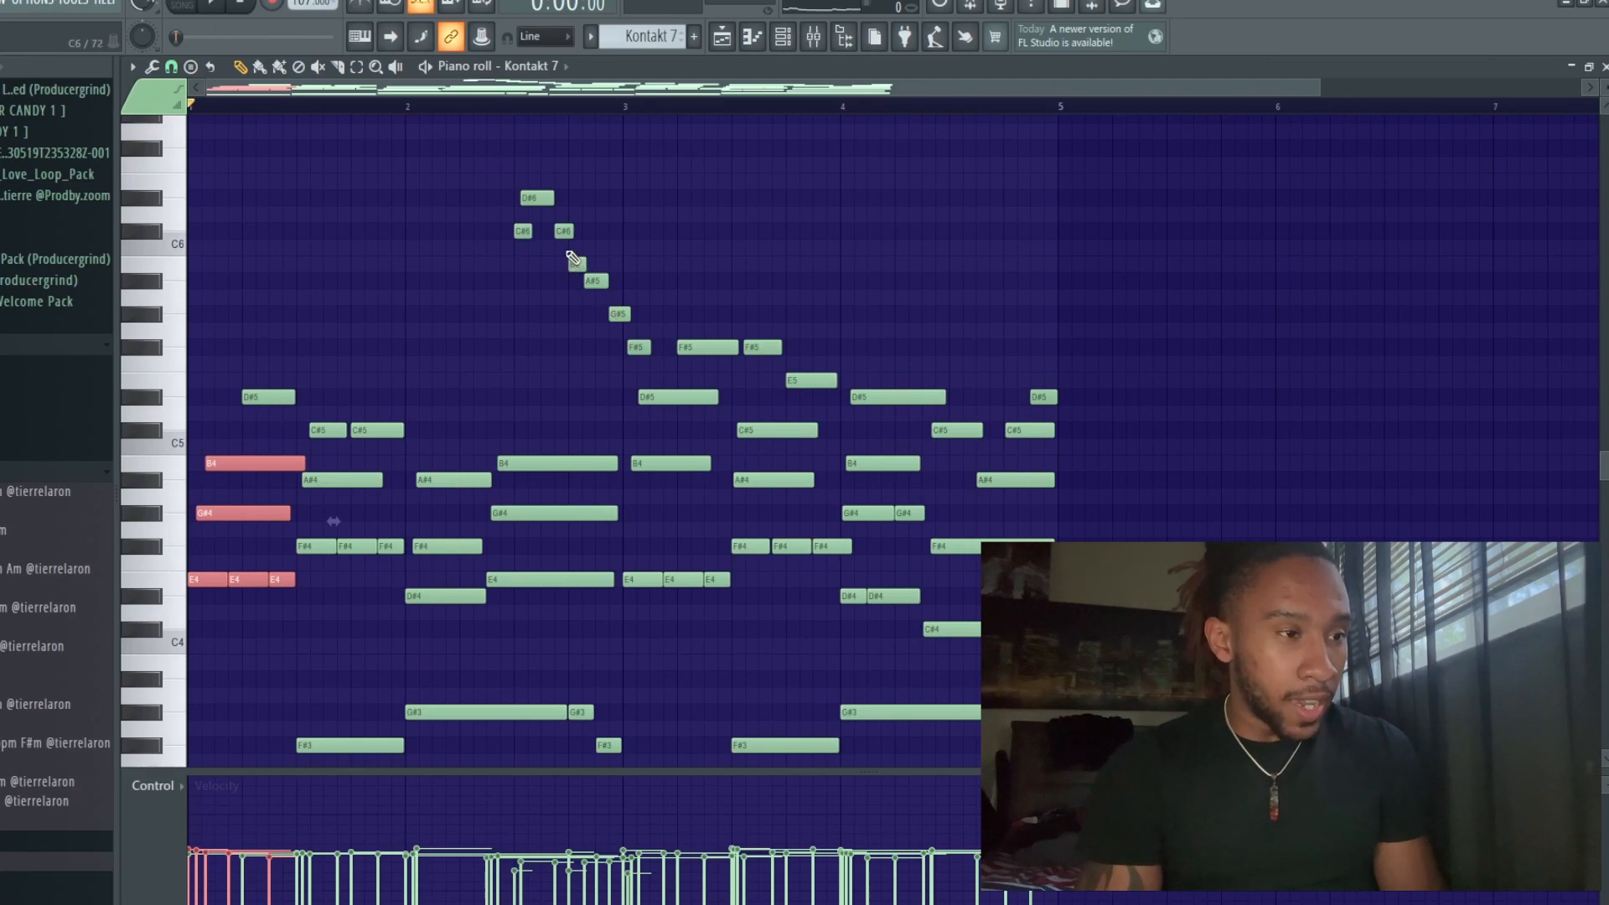
Remove the high descending run from mid-bar 2 to early bar 3, and play the pattern from bar 2 without it.
{"action": "left_click_drag", "start_coordinate": [495, 161], "coordinate": [665, 363]}
{"action": "key", "text": "Delete"}
{"action": "left_click", "coordinate": [486, 105]}
{"action": "key", "text": "space"}
{"action": "left_click", "coordinate": [404, 107]}
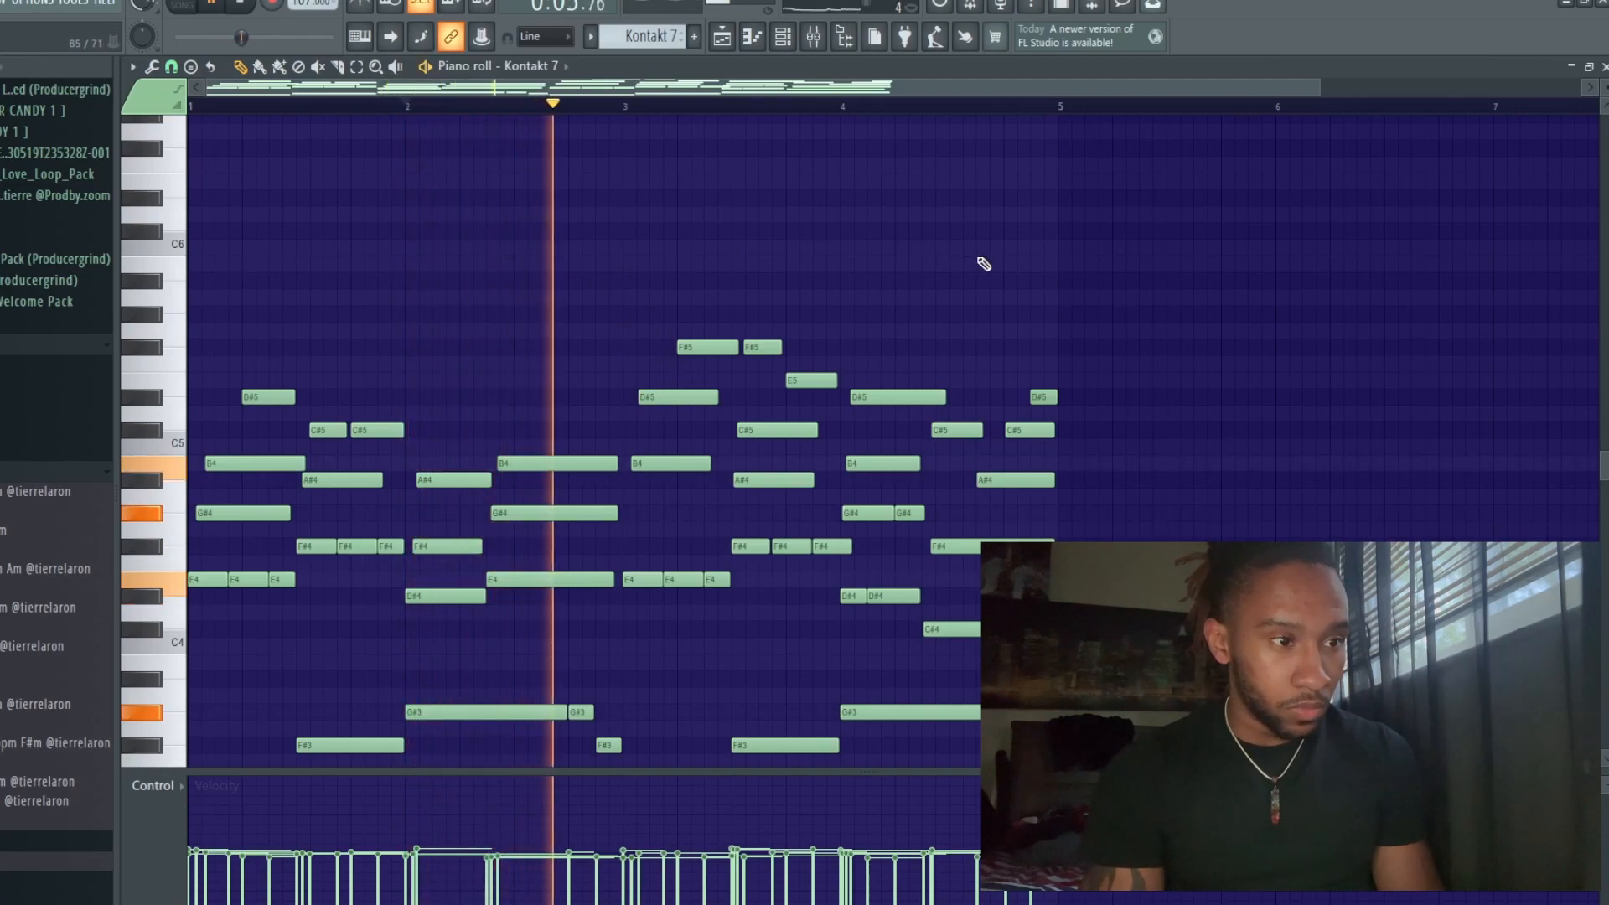
{"action": "key", "text": "space"}
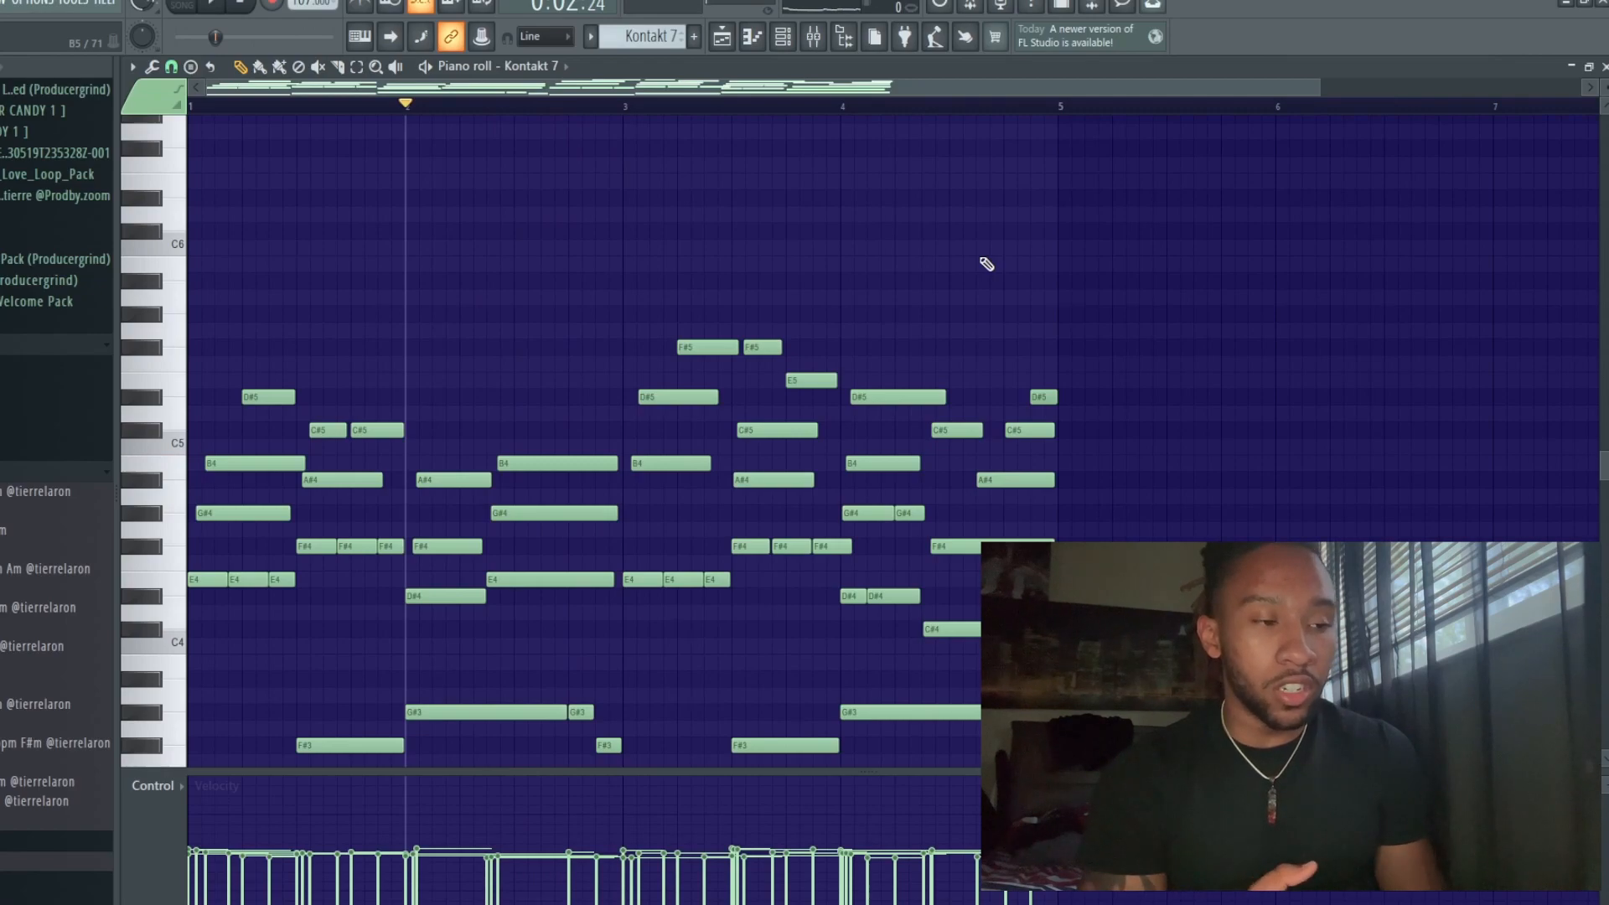
Paste the high descending run back into the Kontakt 7 pattern and play it from bar 2.
{"action": "key", "text": "ctrl+v"}
{"action": "key", "text": "space"}
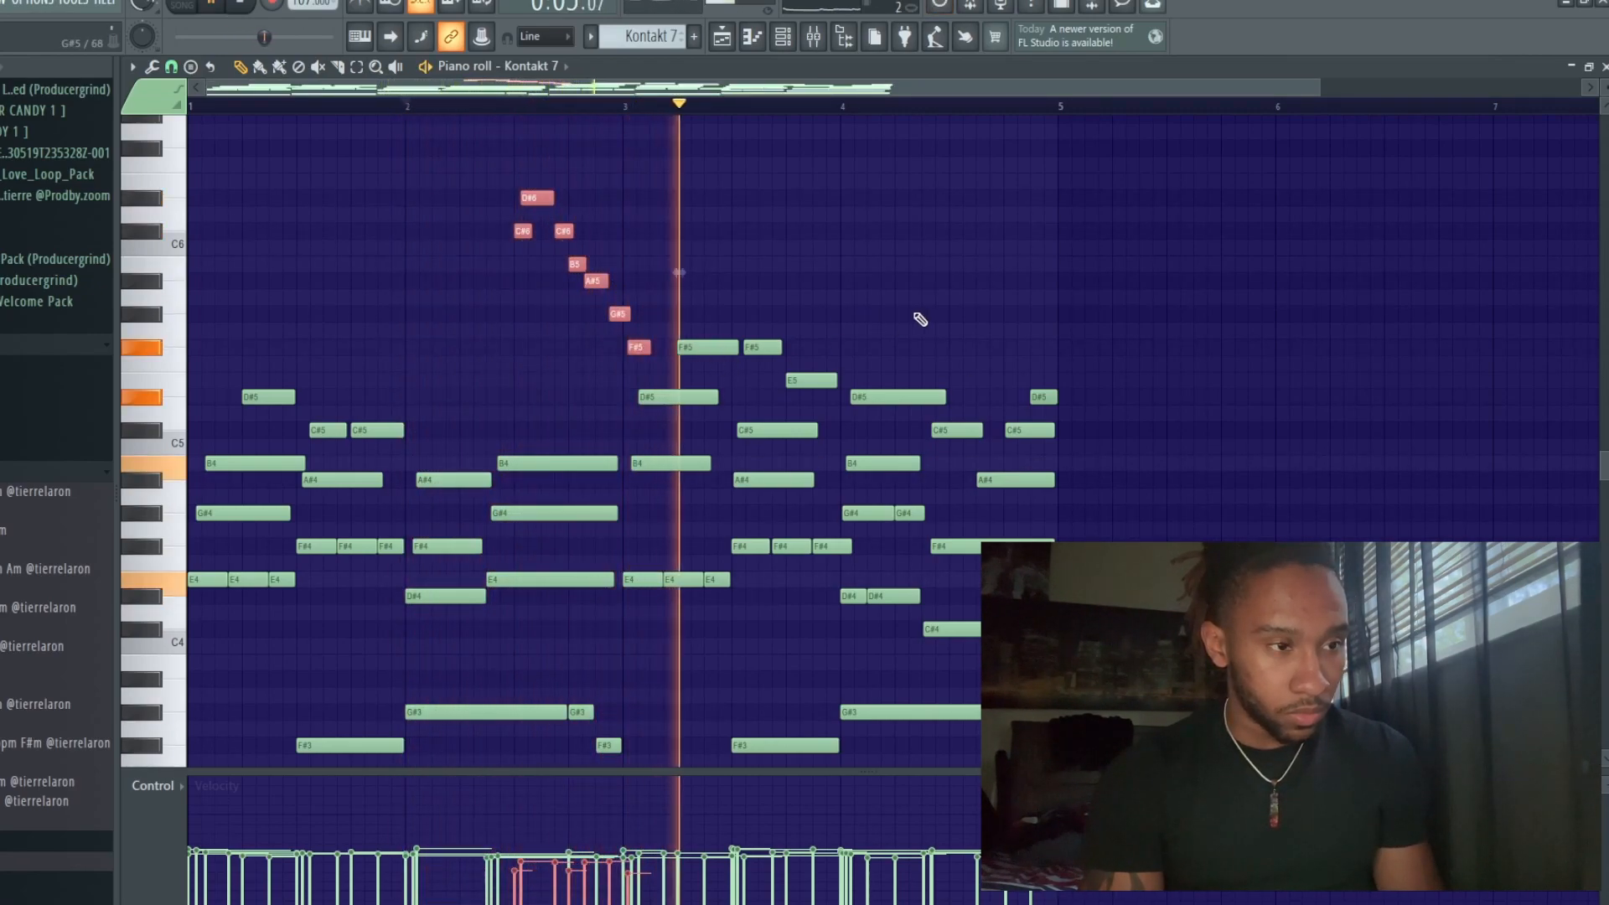
{"action": "key", "text": "space"}
Review the effects on the Kontakt 7 mixer track, inspecting RC-20 Retro Color during playback tests and toggling Fruity parametric EQ 2.
{"action": "left_click", "coordinate": [242, 2]}
{"action": "left_click", "coordinate": [817, 39]}
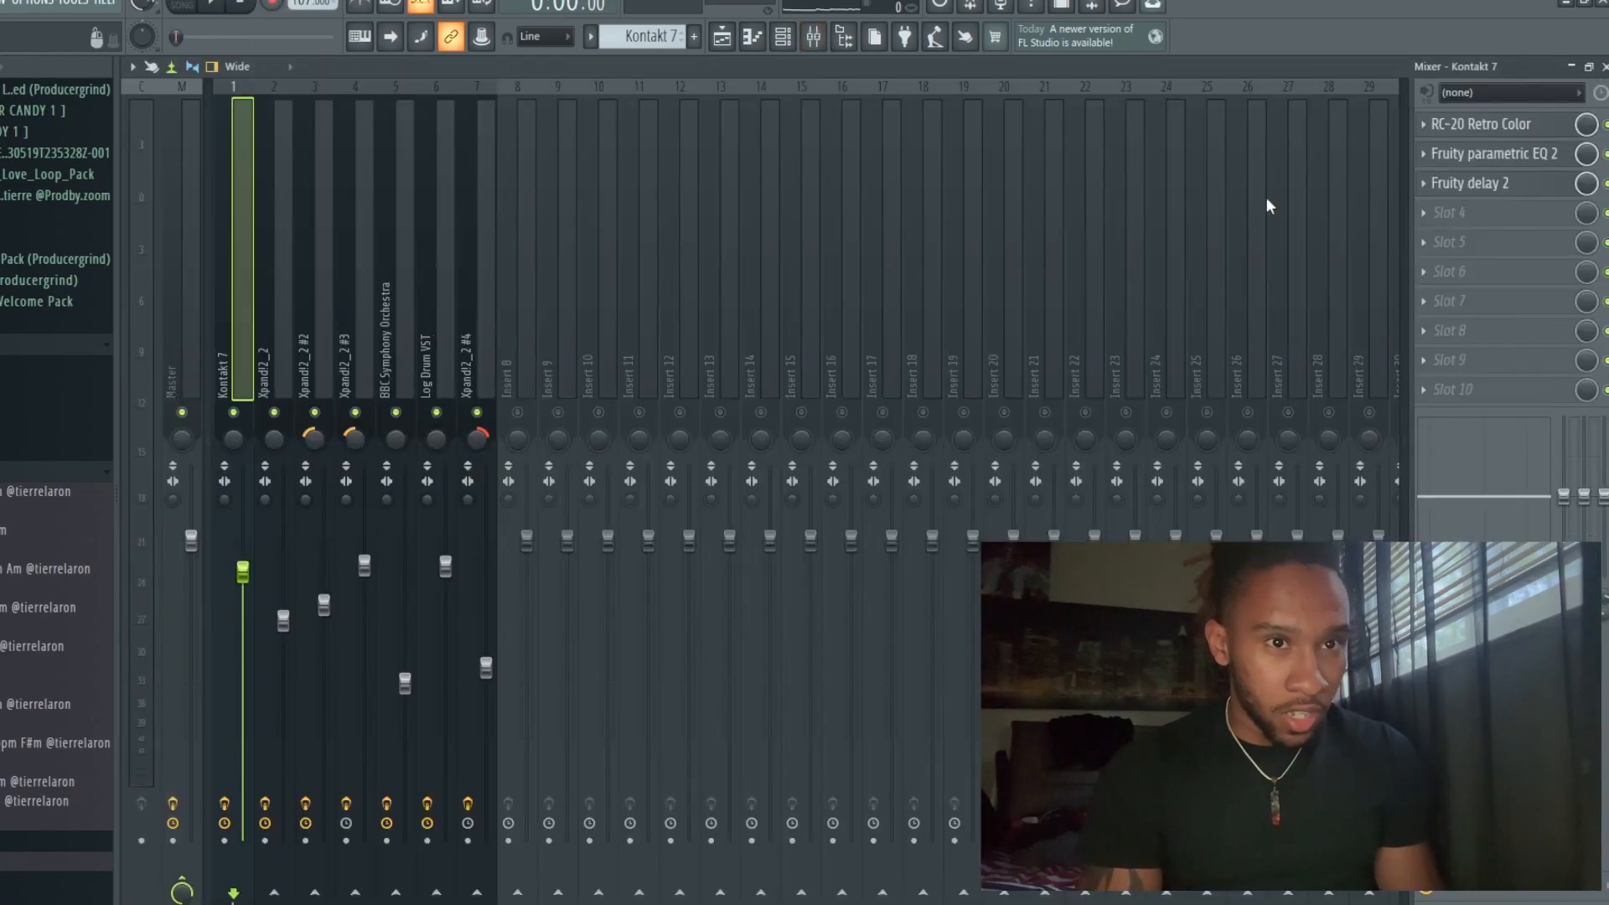
{"action": "left_click", "coordinate": [1517, 131]}
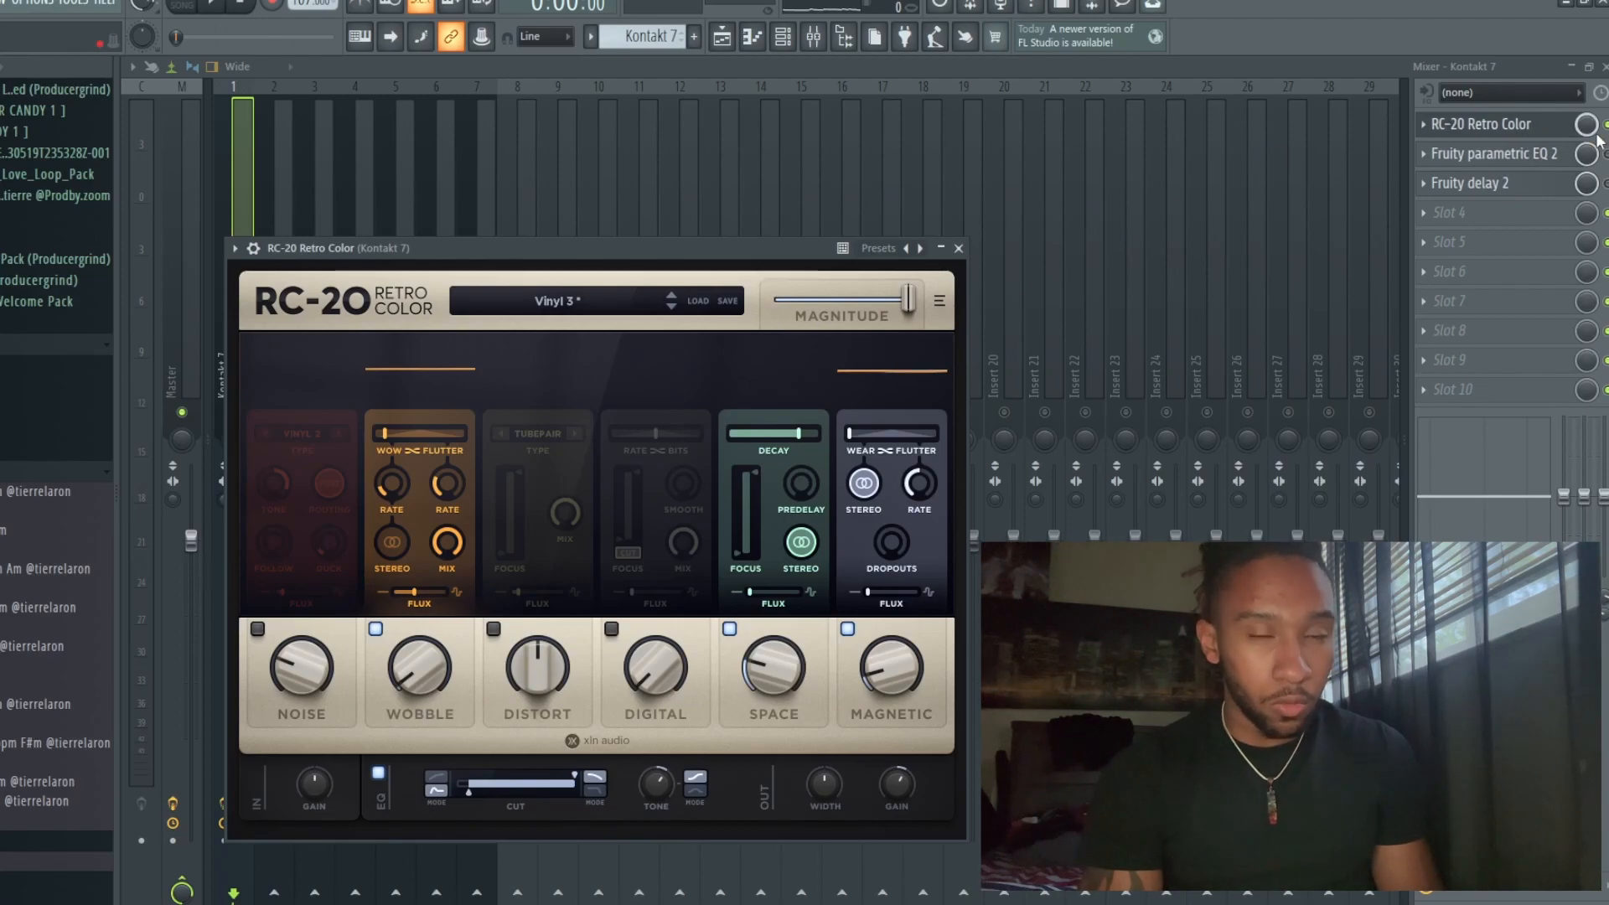
{"action": "key", "text": "space"}
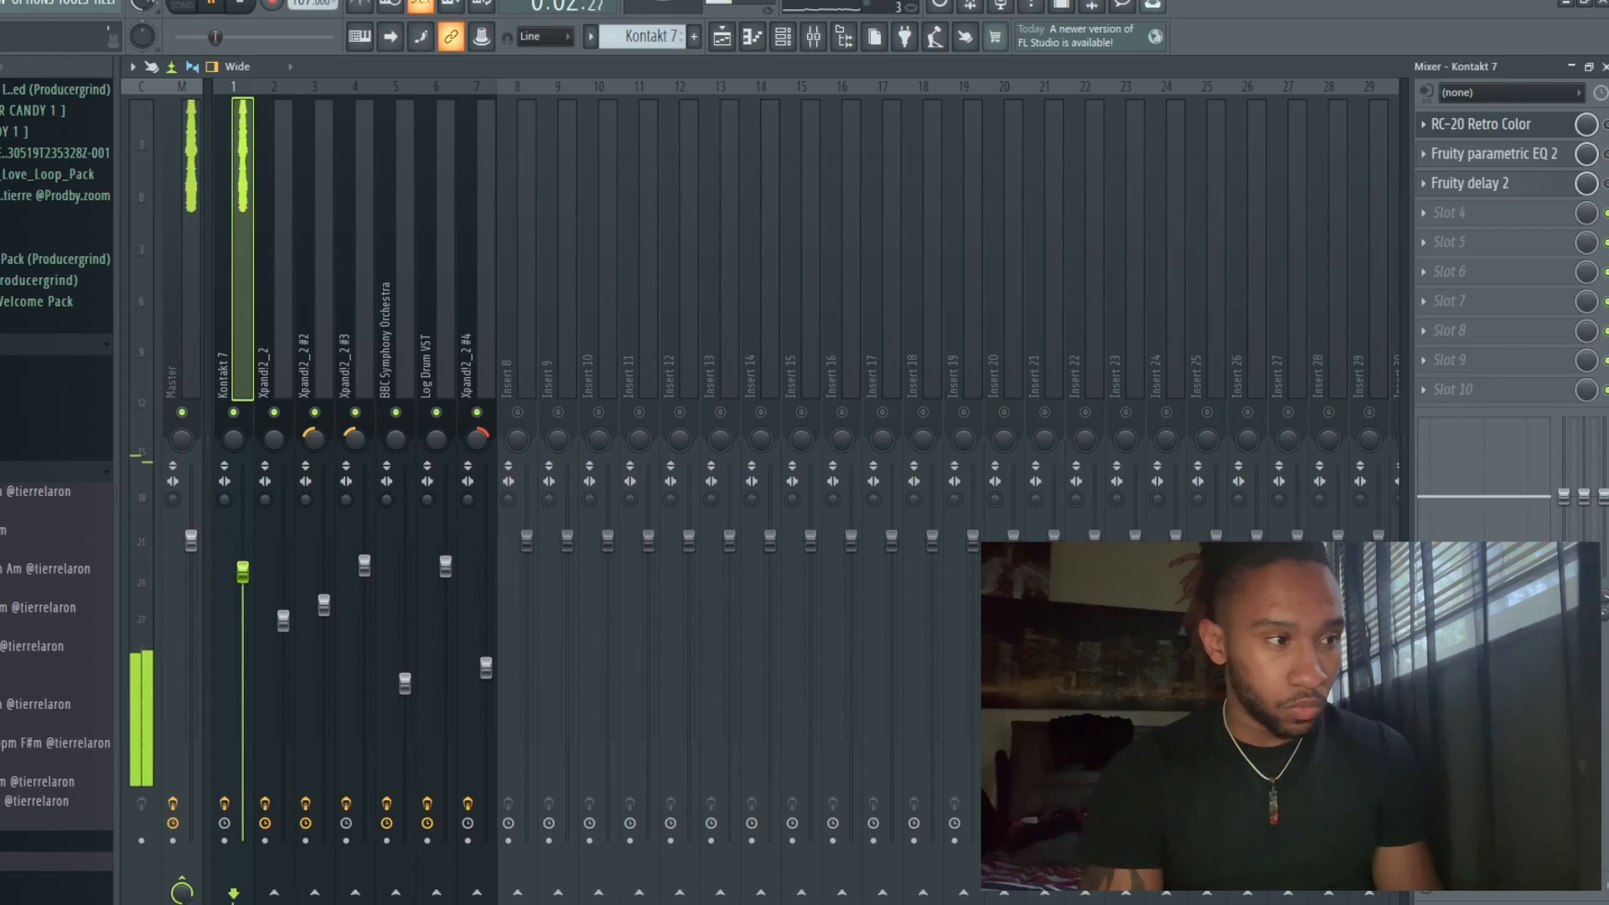
{"action": "key", "text": "space"}
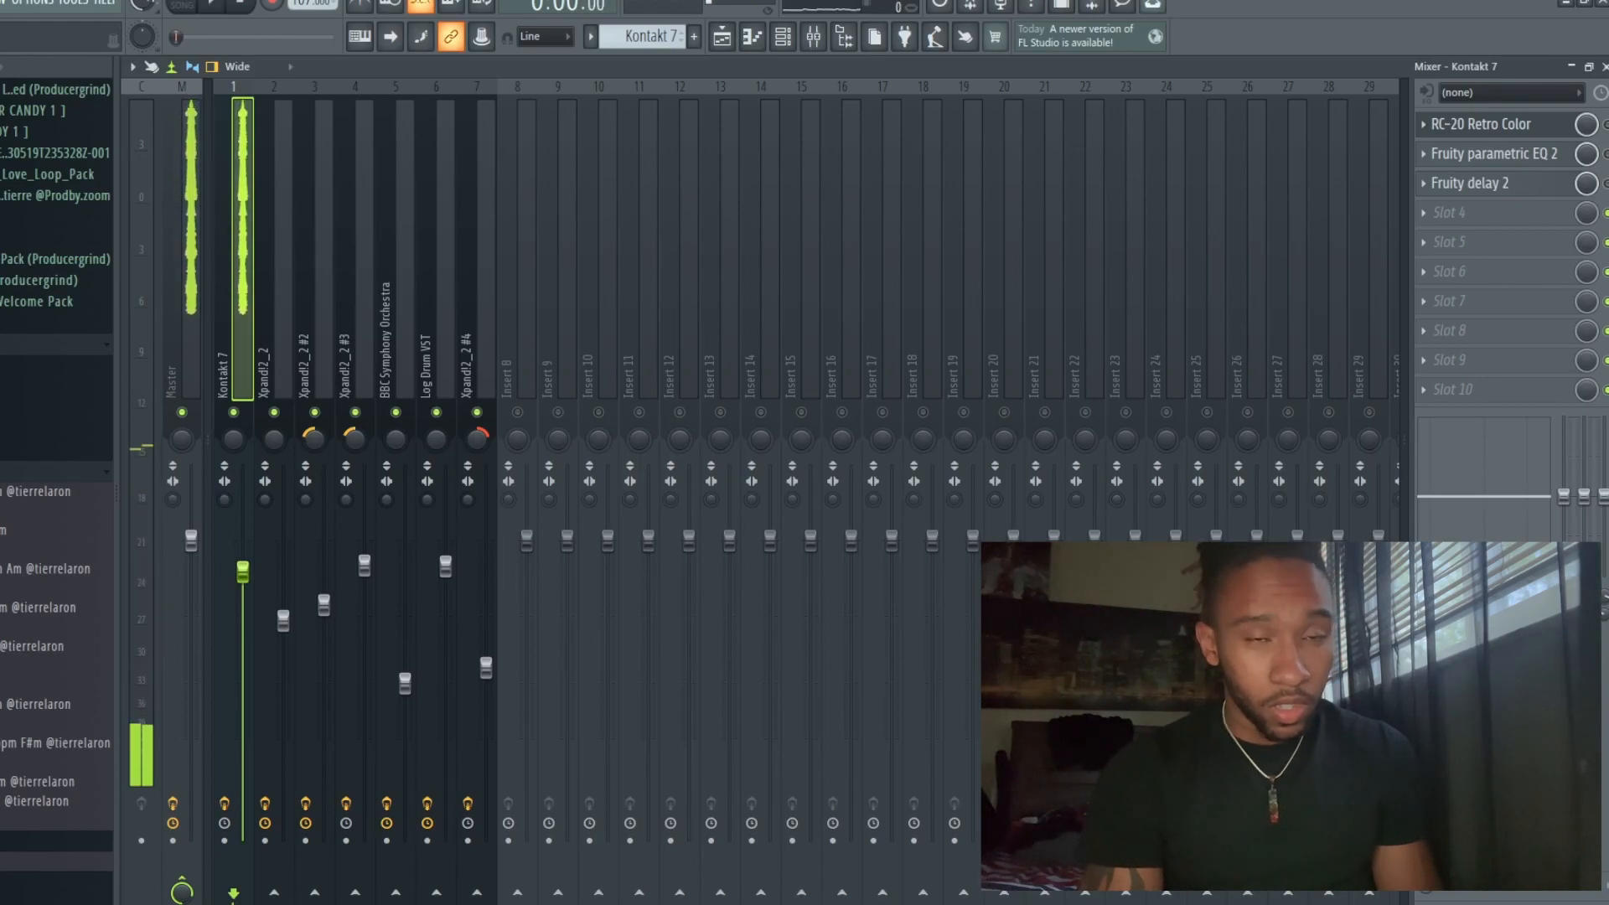
{"action": "key", "text": "space"}
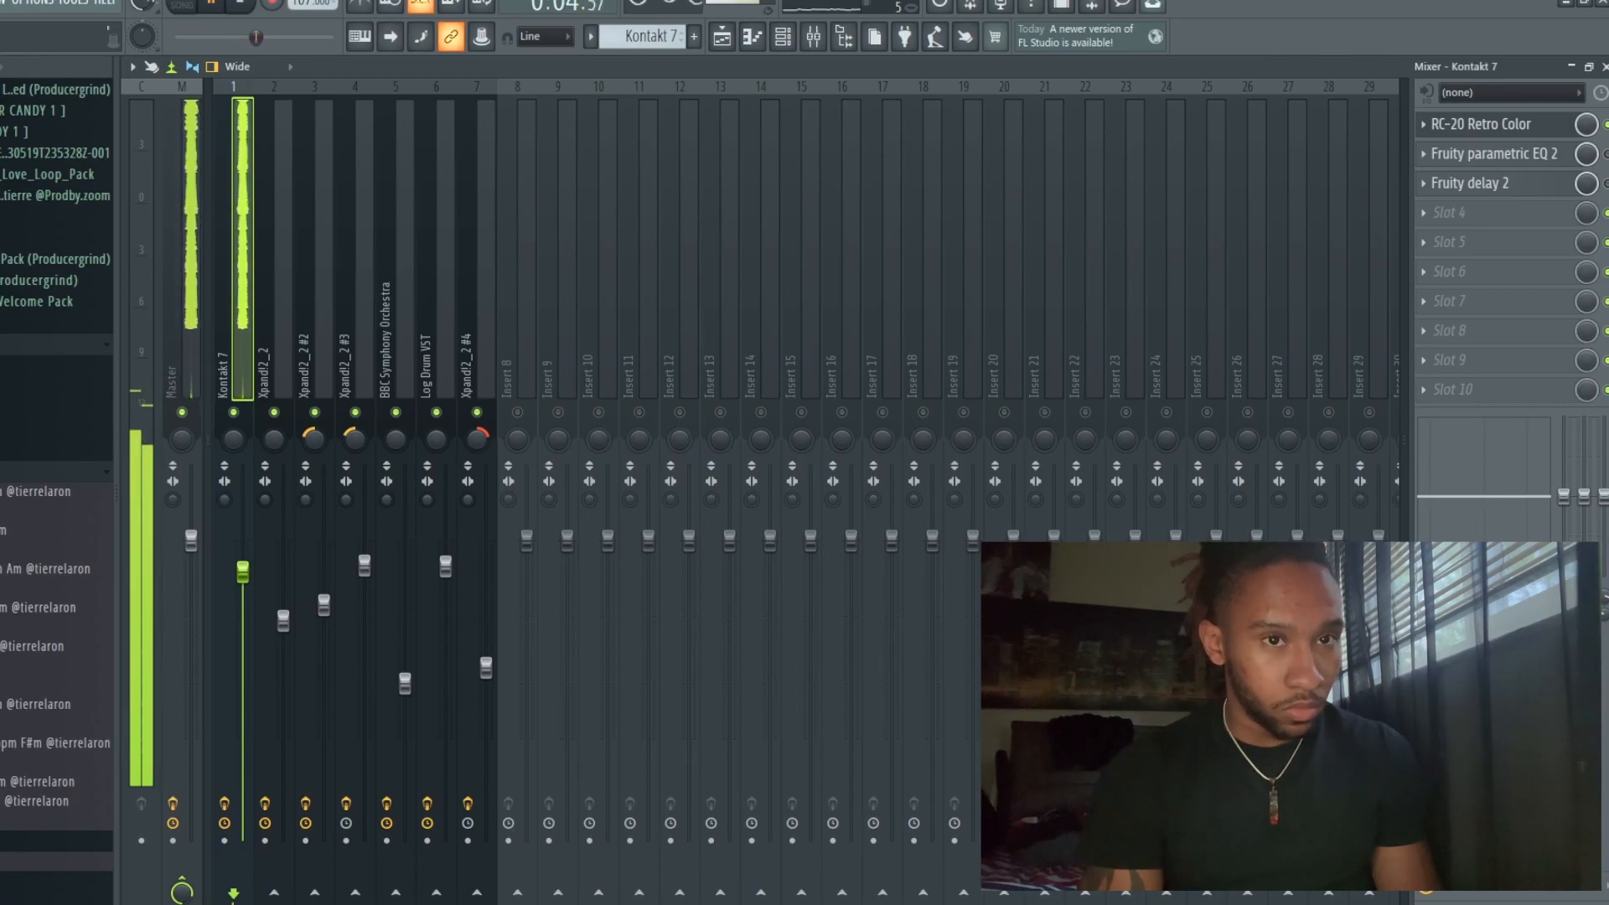
{"action": "key", "text": "space"}
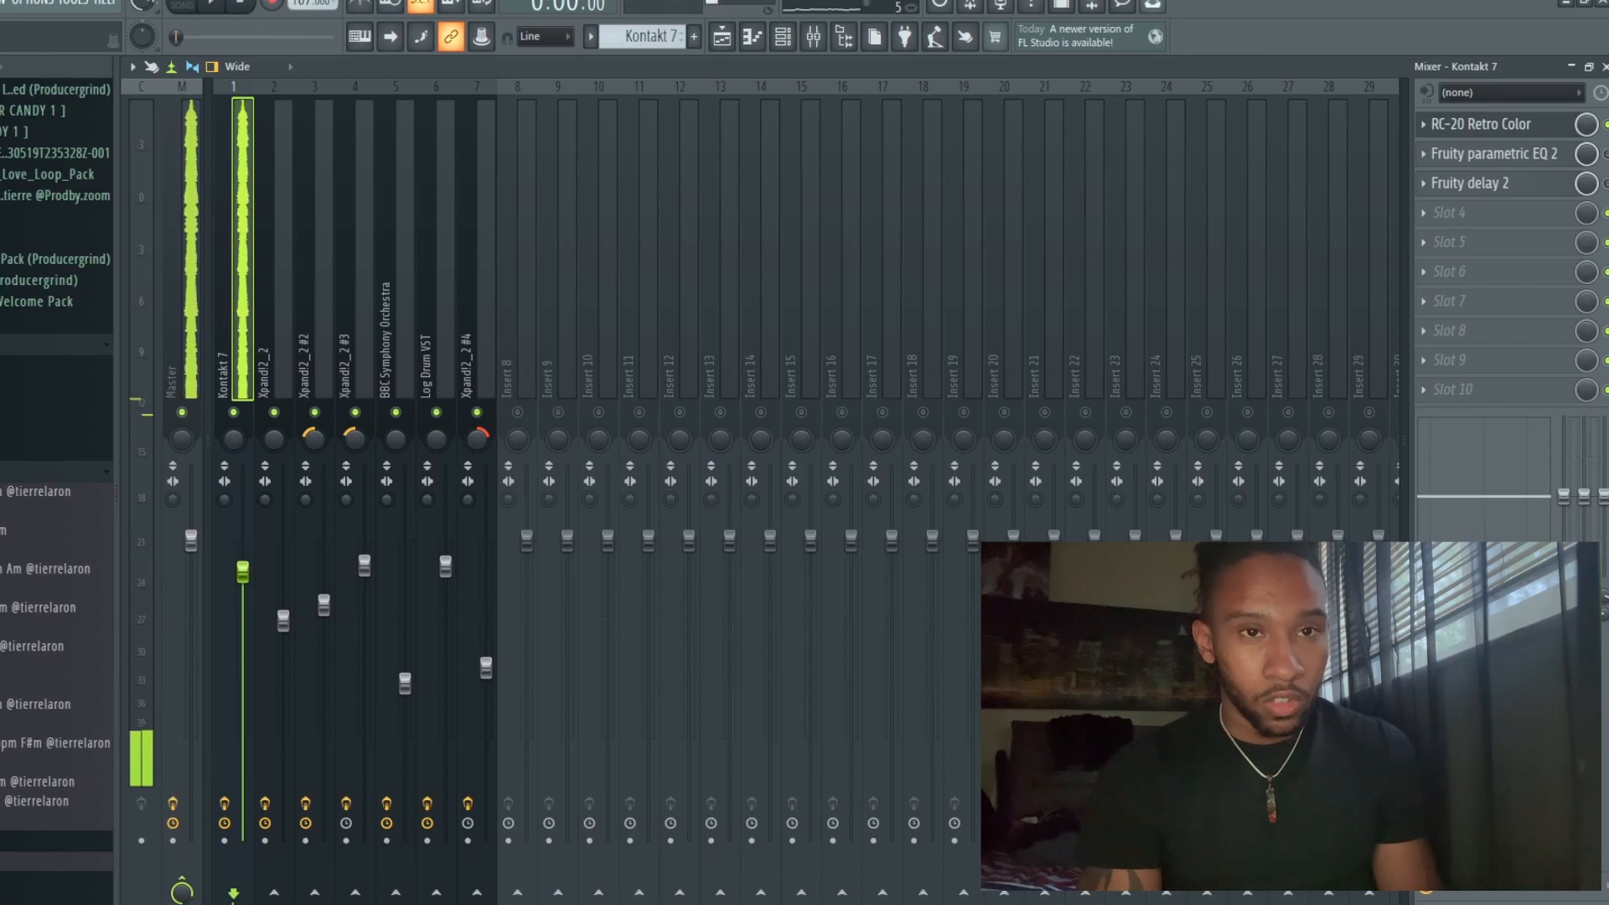
{"action": "left_click", "coordinate": [1527, 155]}
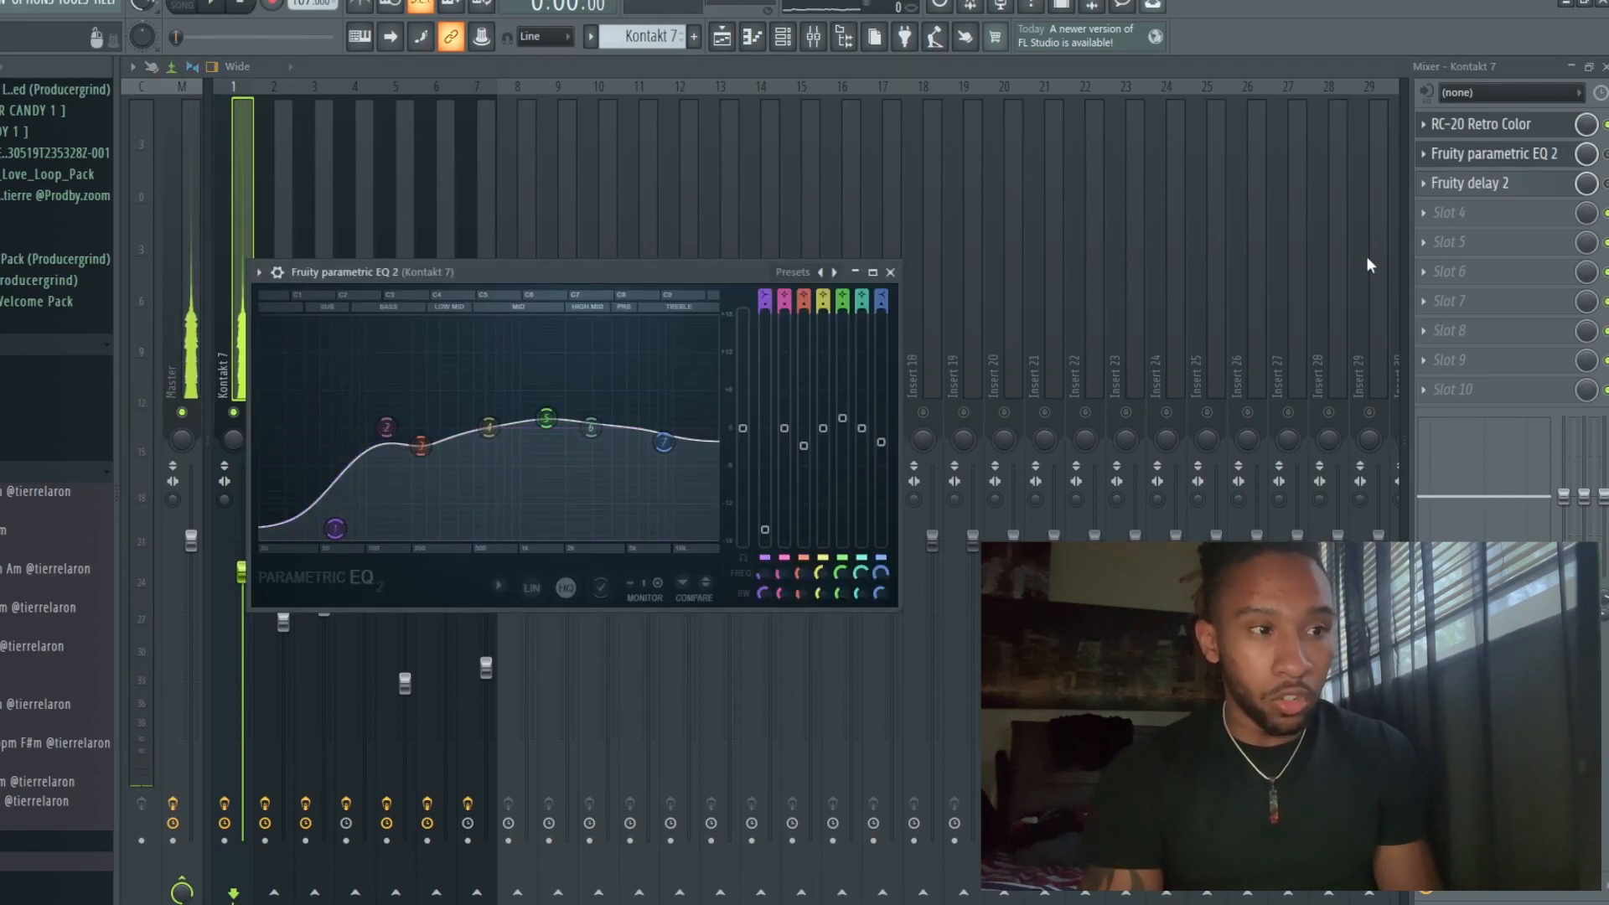
{"action": "left_click", "coordinate": [1606, 154]}
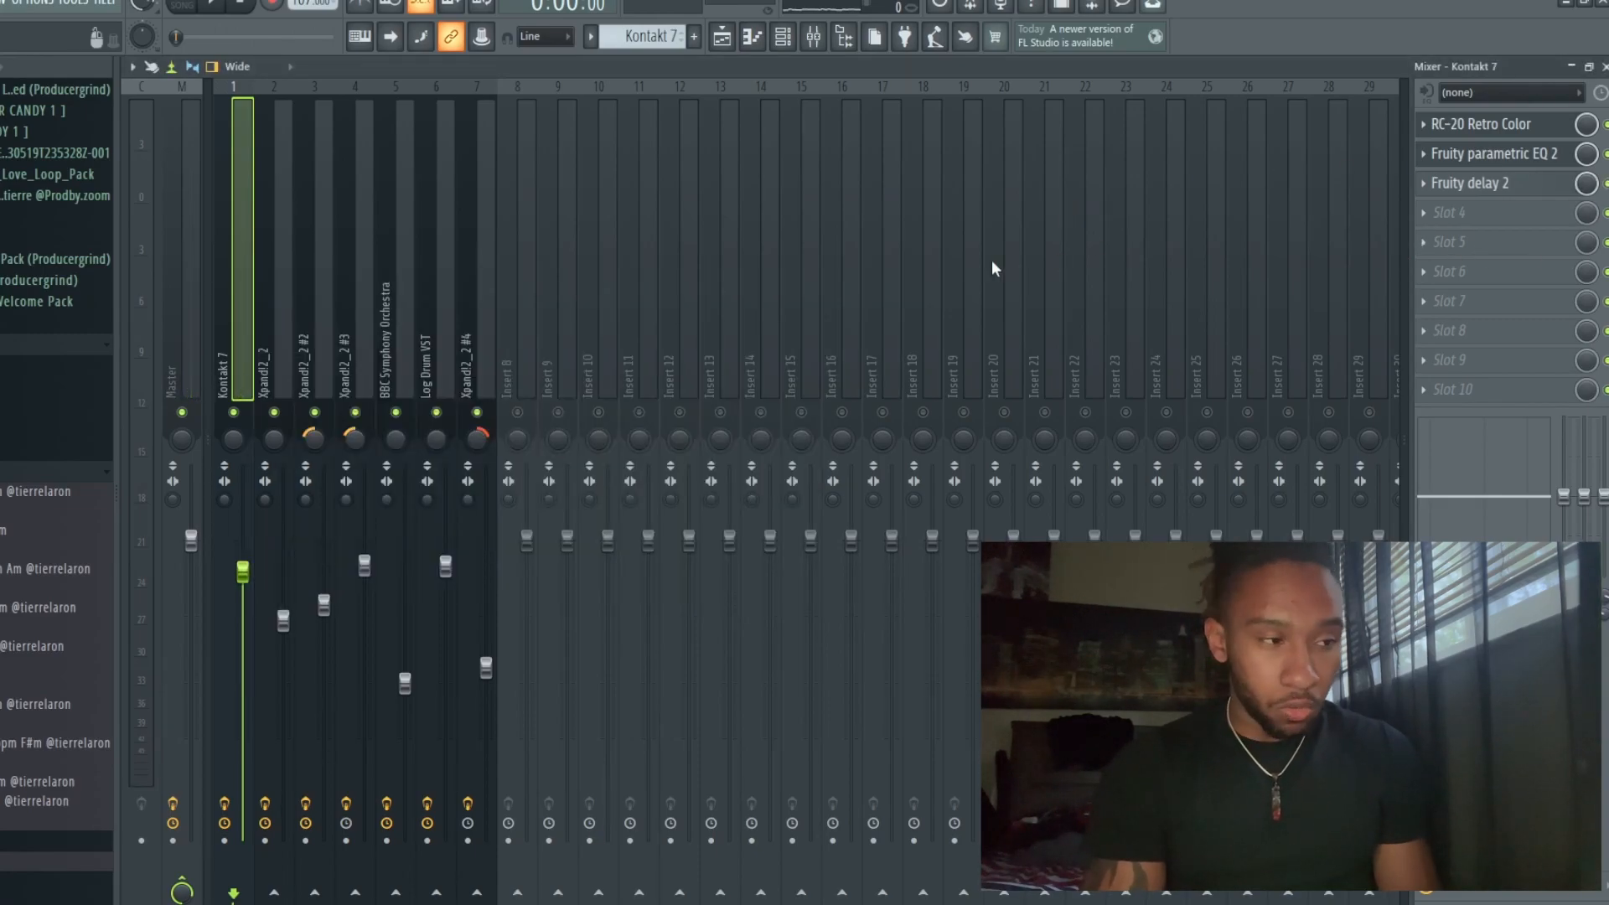
Play the Xpand!2_2 pattern and inspect the Fruity parametric EQ 2 curve on its mixer track.
{"action": "key", "text": "space"}
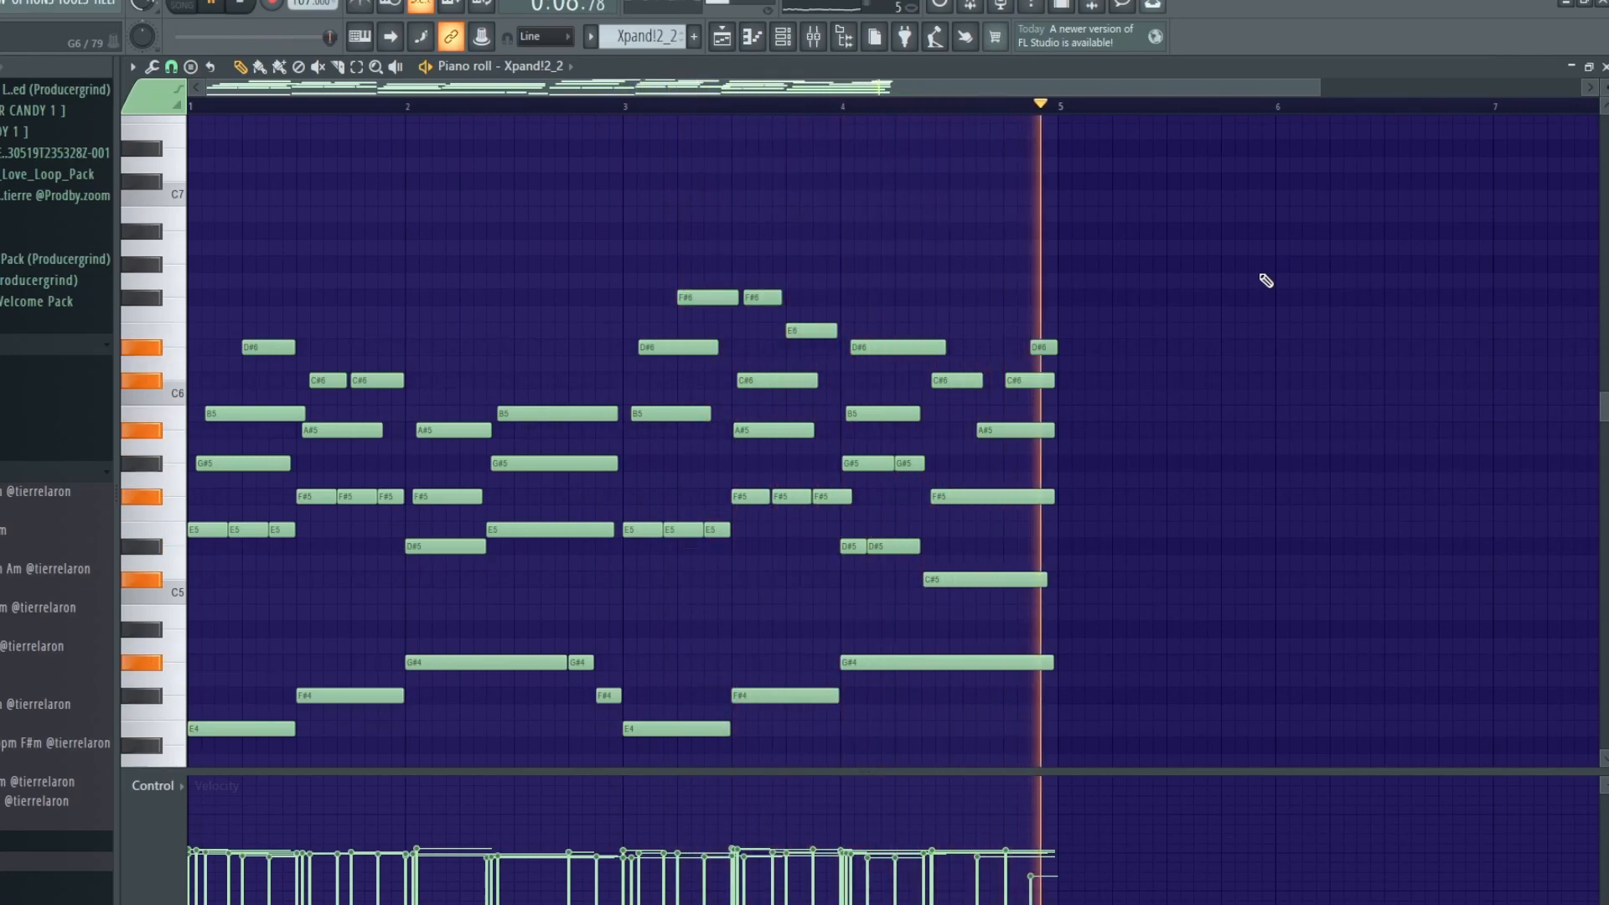
{"action": "key", "text": "space"}
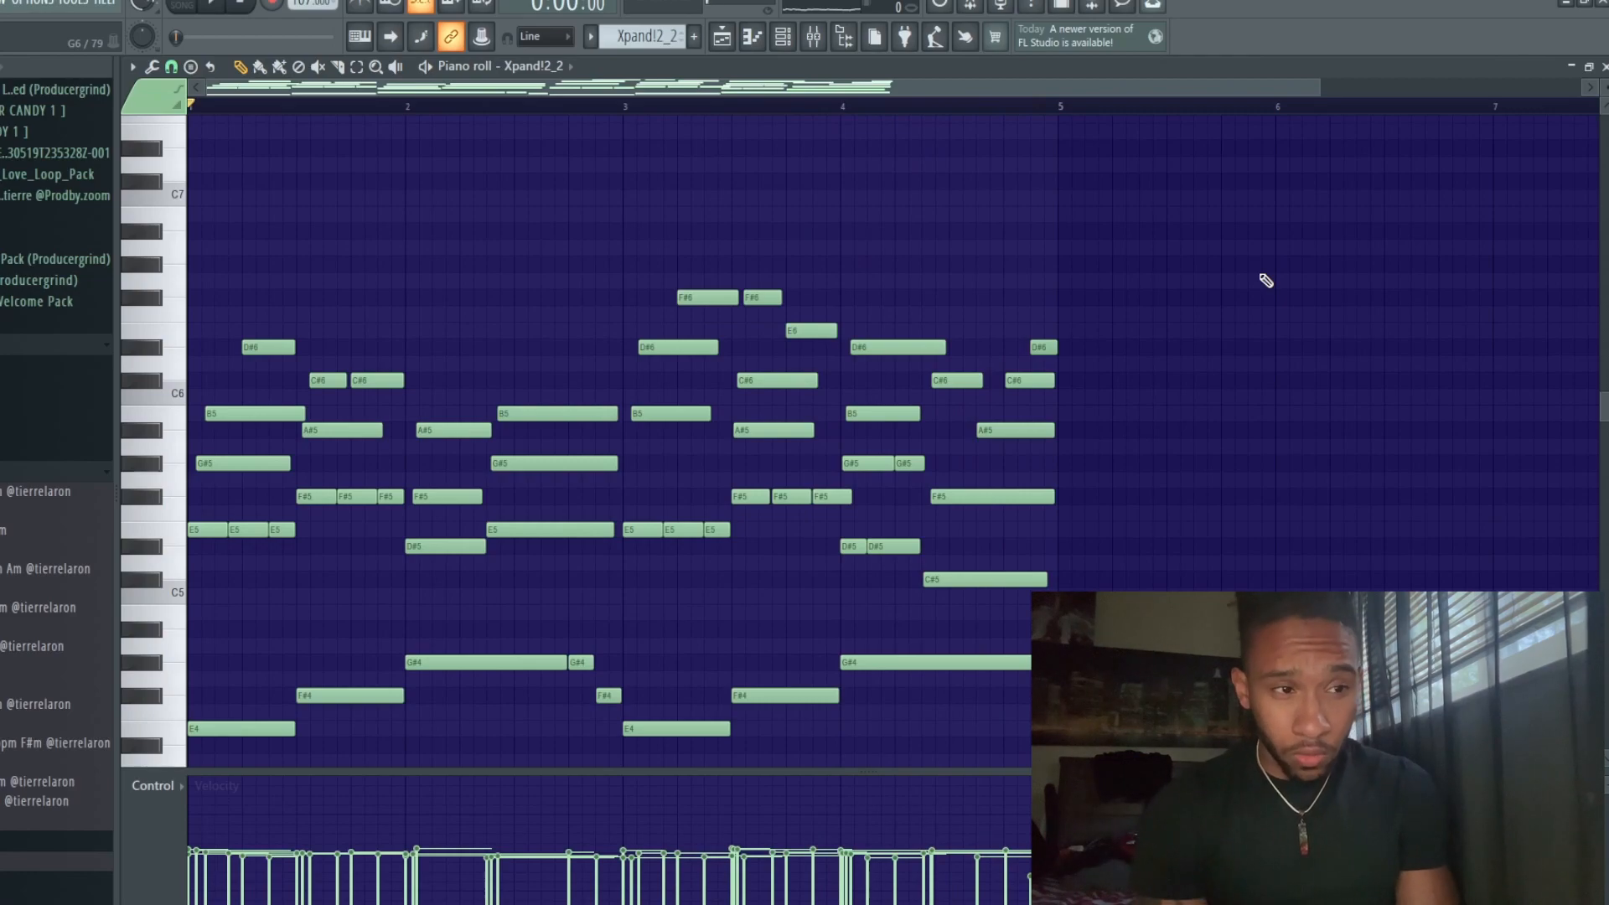
{"action": "left_click", "coordinate": [815, 38]}
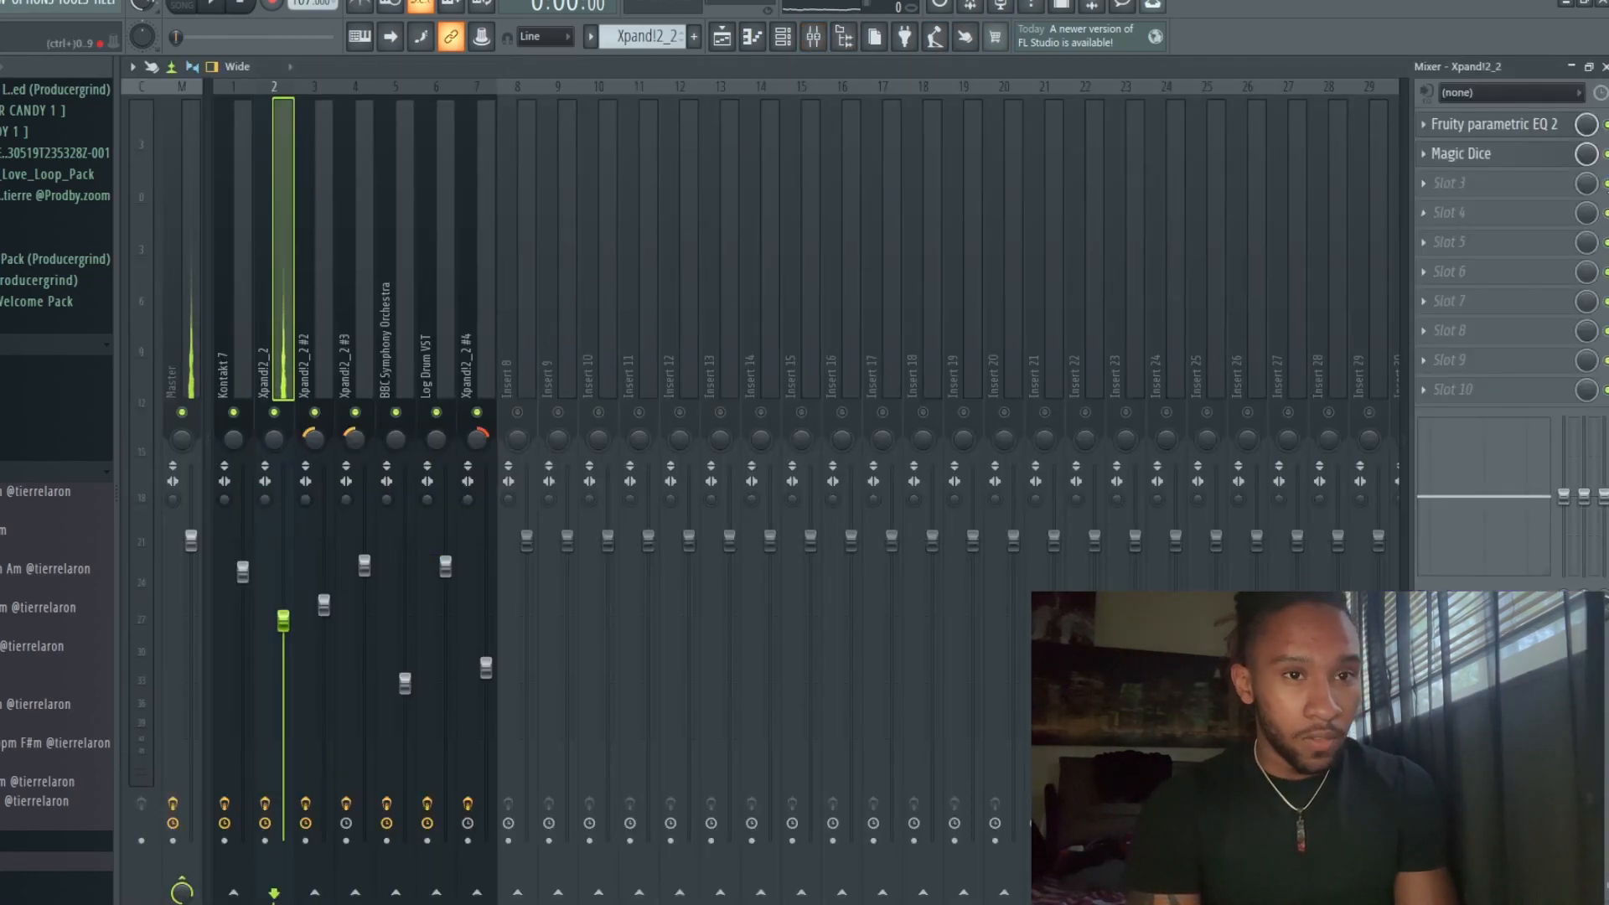
{"action": "left_click", "coordinate": [1496, 126]}
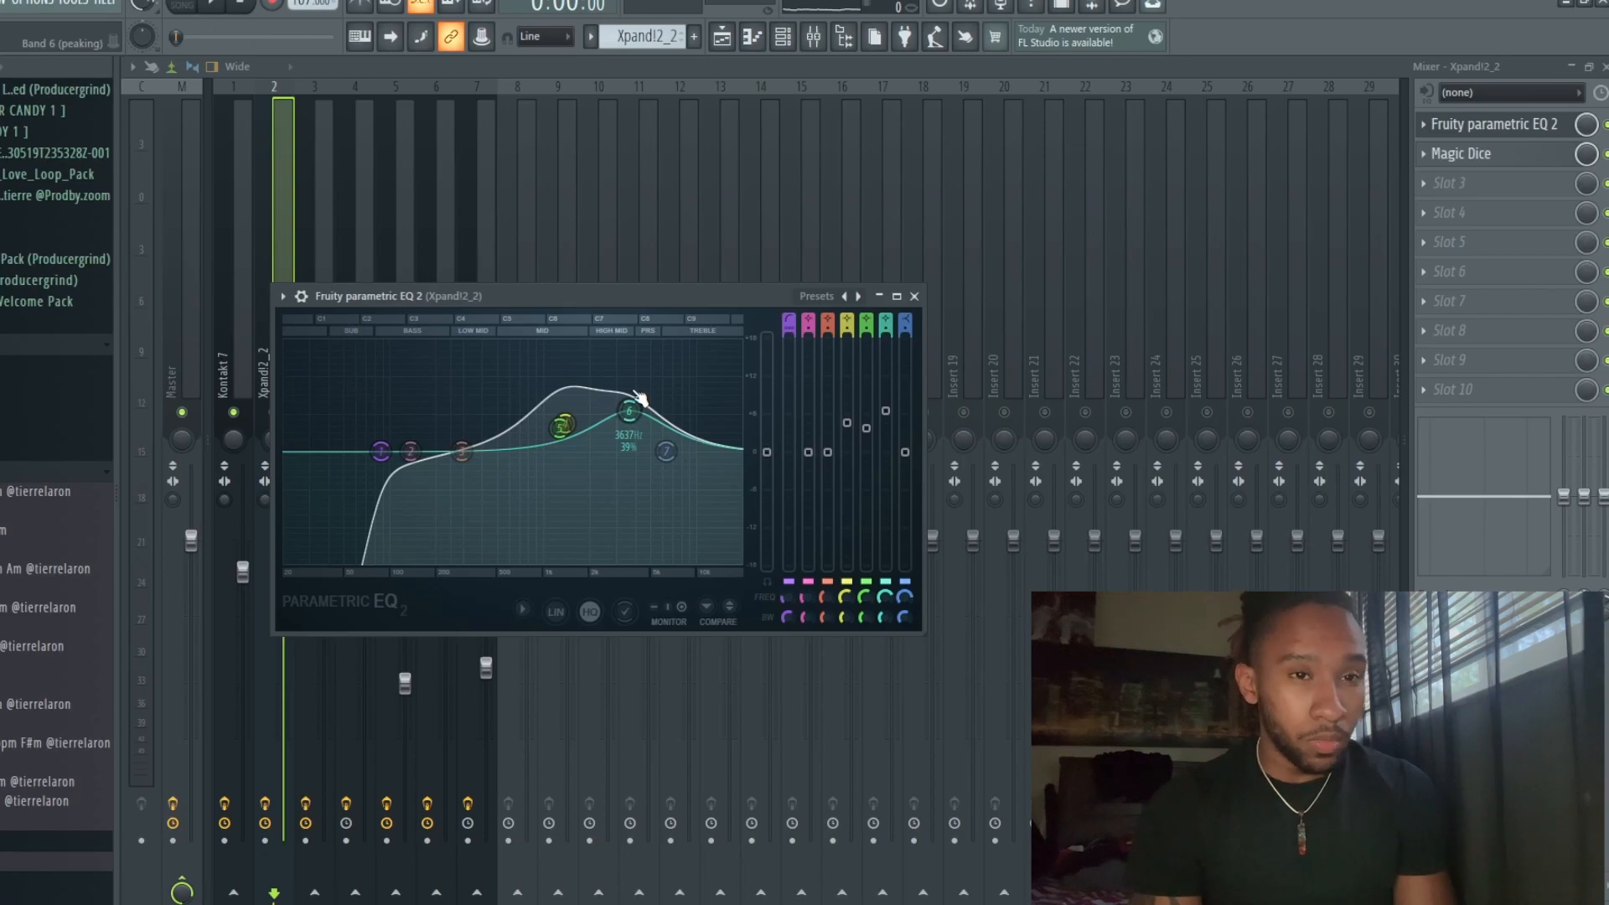
Inspect the Magic Dice effect on the Xpand!2_2 track and toggle it while playing the pattern to compare the sound.
{"action": "left_click", "coordinate": [1476, 155]}
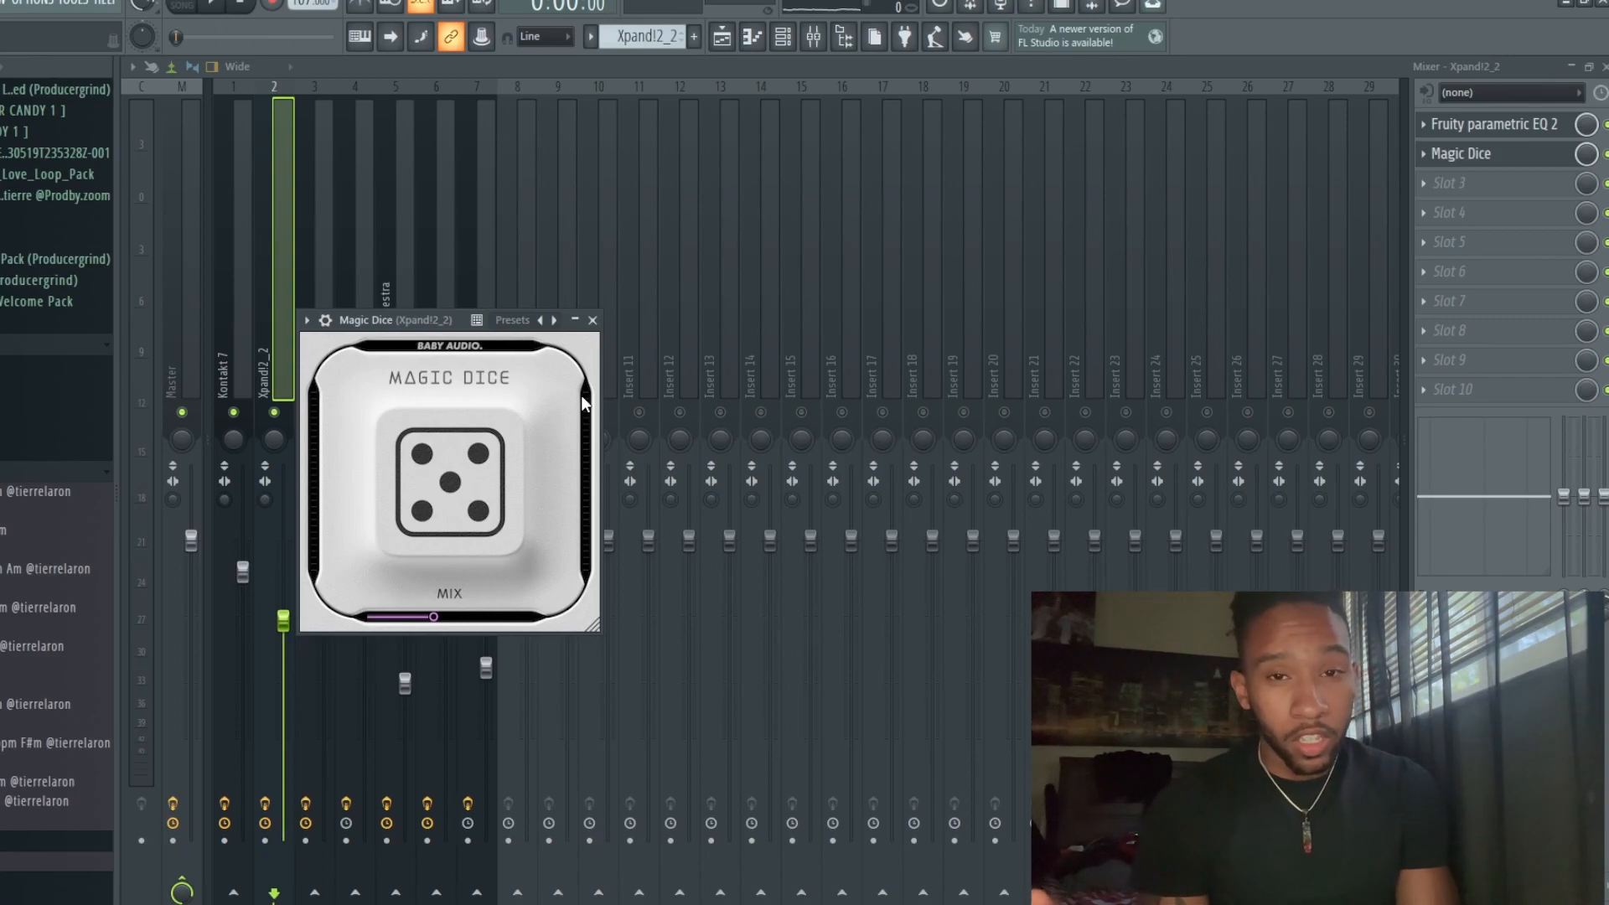
{"action": "left_click", "coordinate": [1607, 154]}
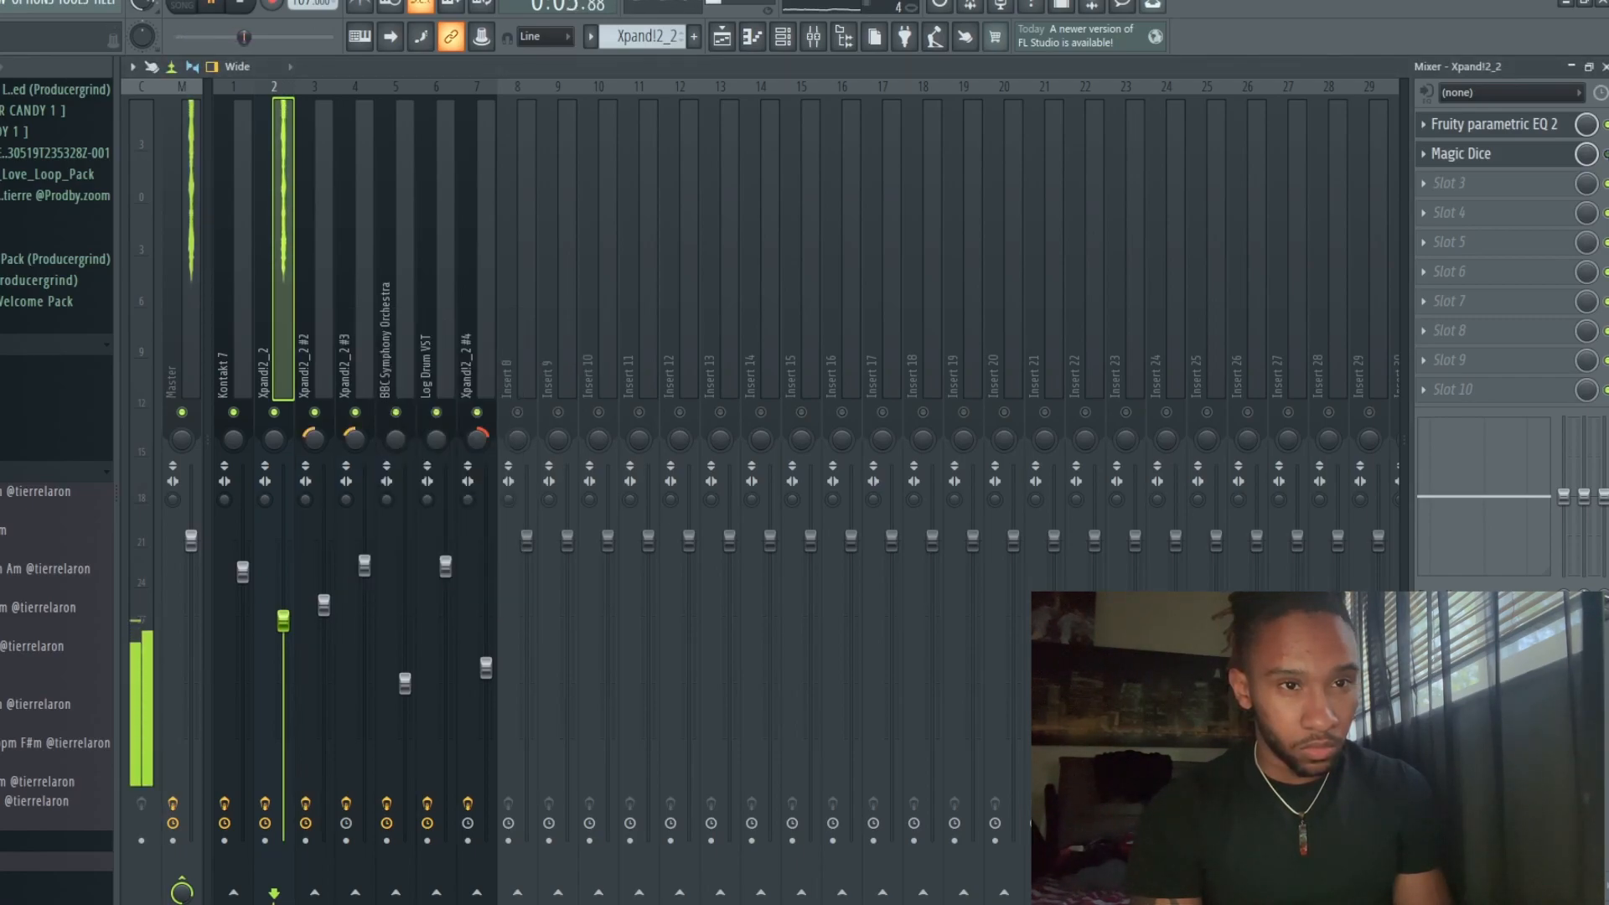
{"action": "key", "text": "space"}
{"action": "key", "text": "space"}
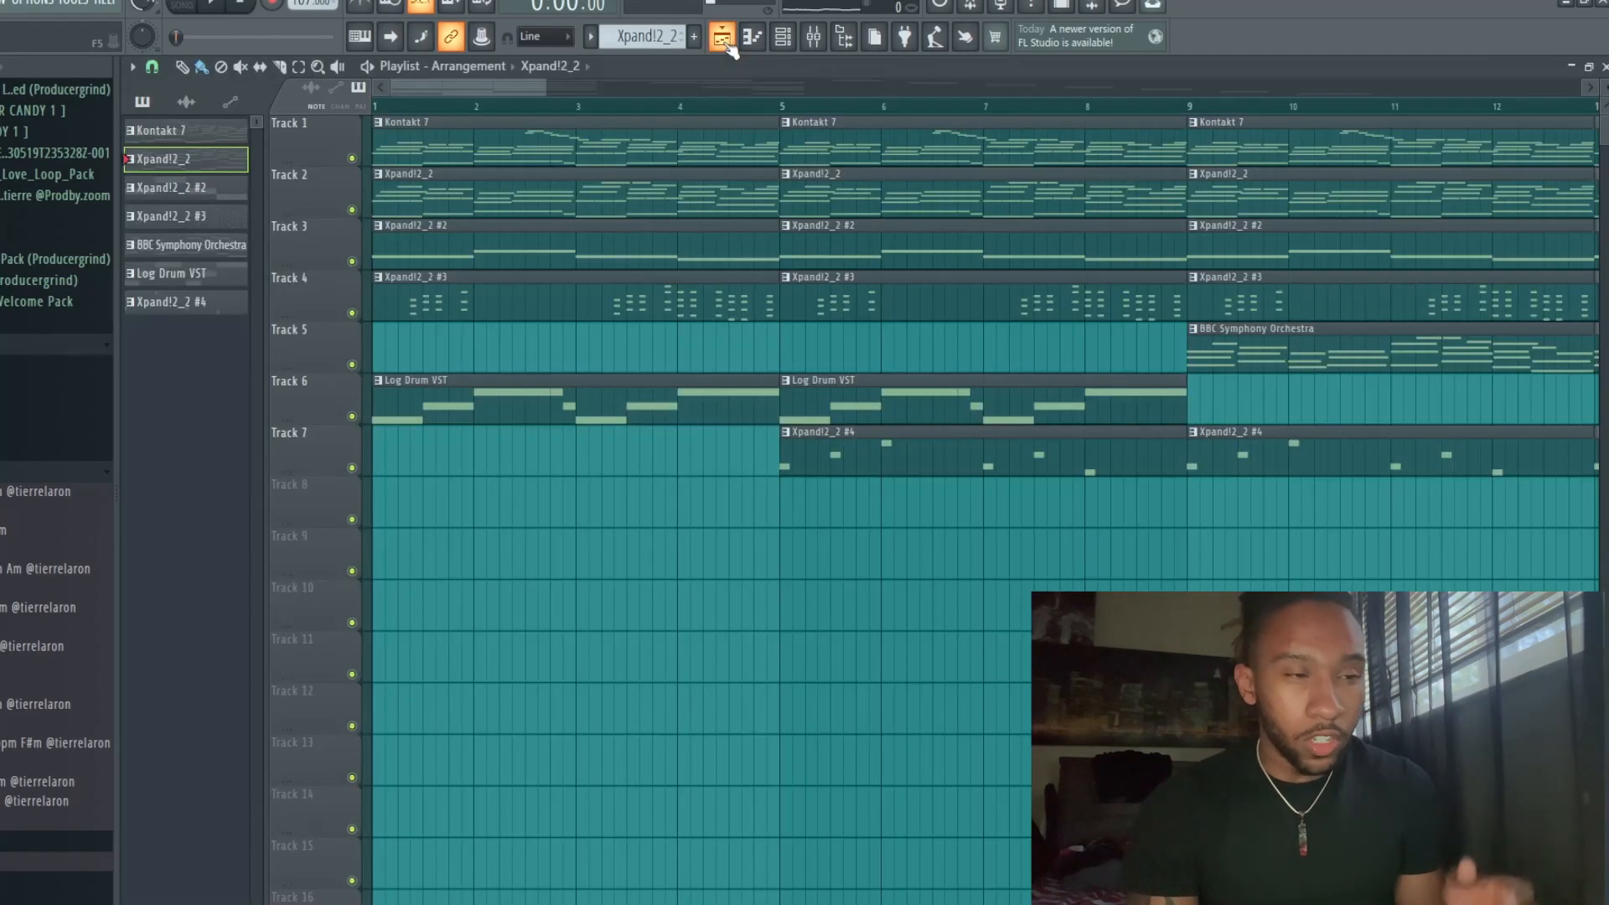
Select the Xpand!2_2 #2 pattern in the playlist and inspect the Breath Tines preset of its instrument.
{"action": "key", "text": "space"}
{"action": "left_click", "coordinate": [722, 38]}
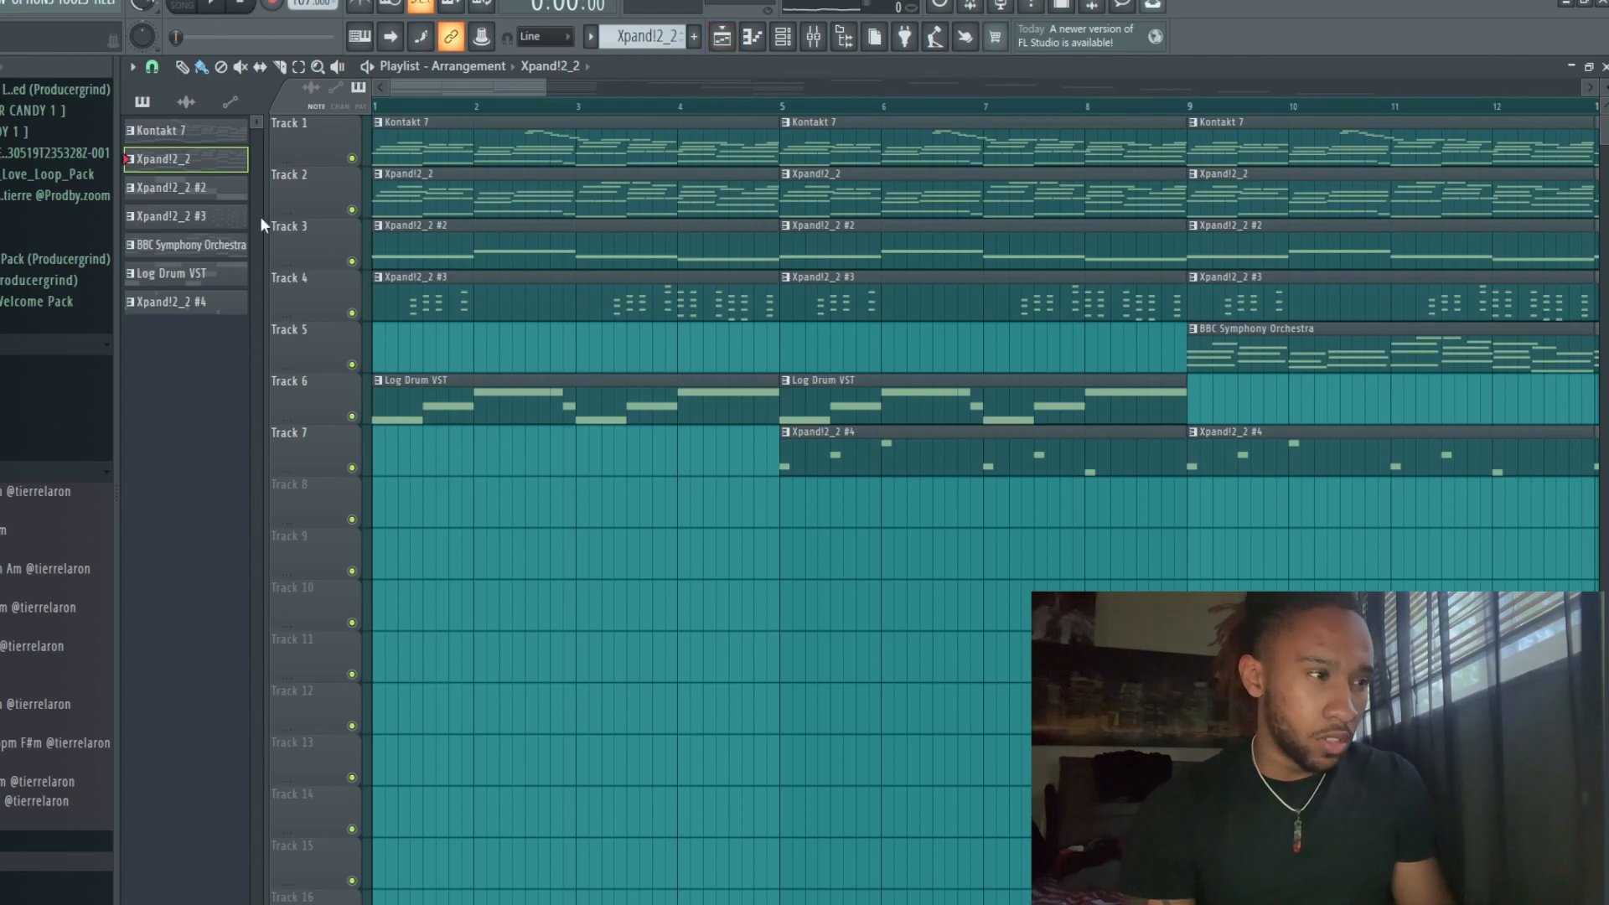
{"action": "left_click", "coordinate": [233, 194]}
{"action": "left_click", "coordinate": [786, 40]}
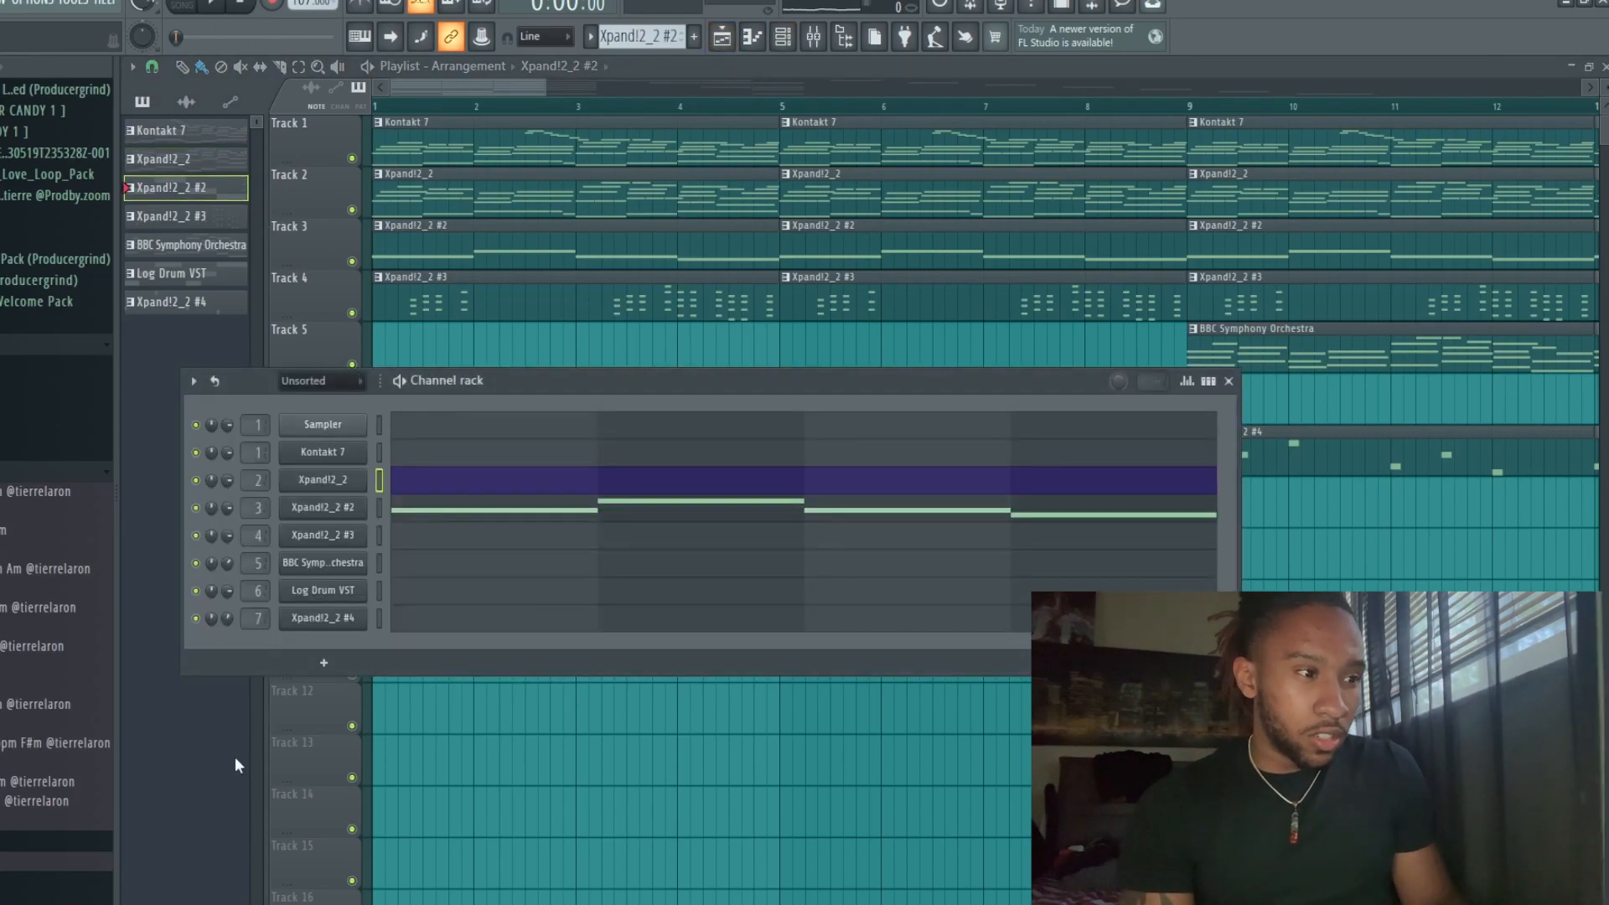
{"action": "left_click", "coordinate": [340, 513]}
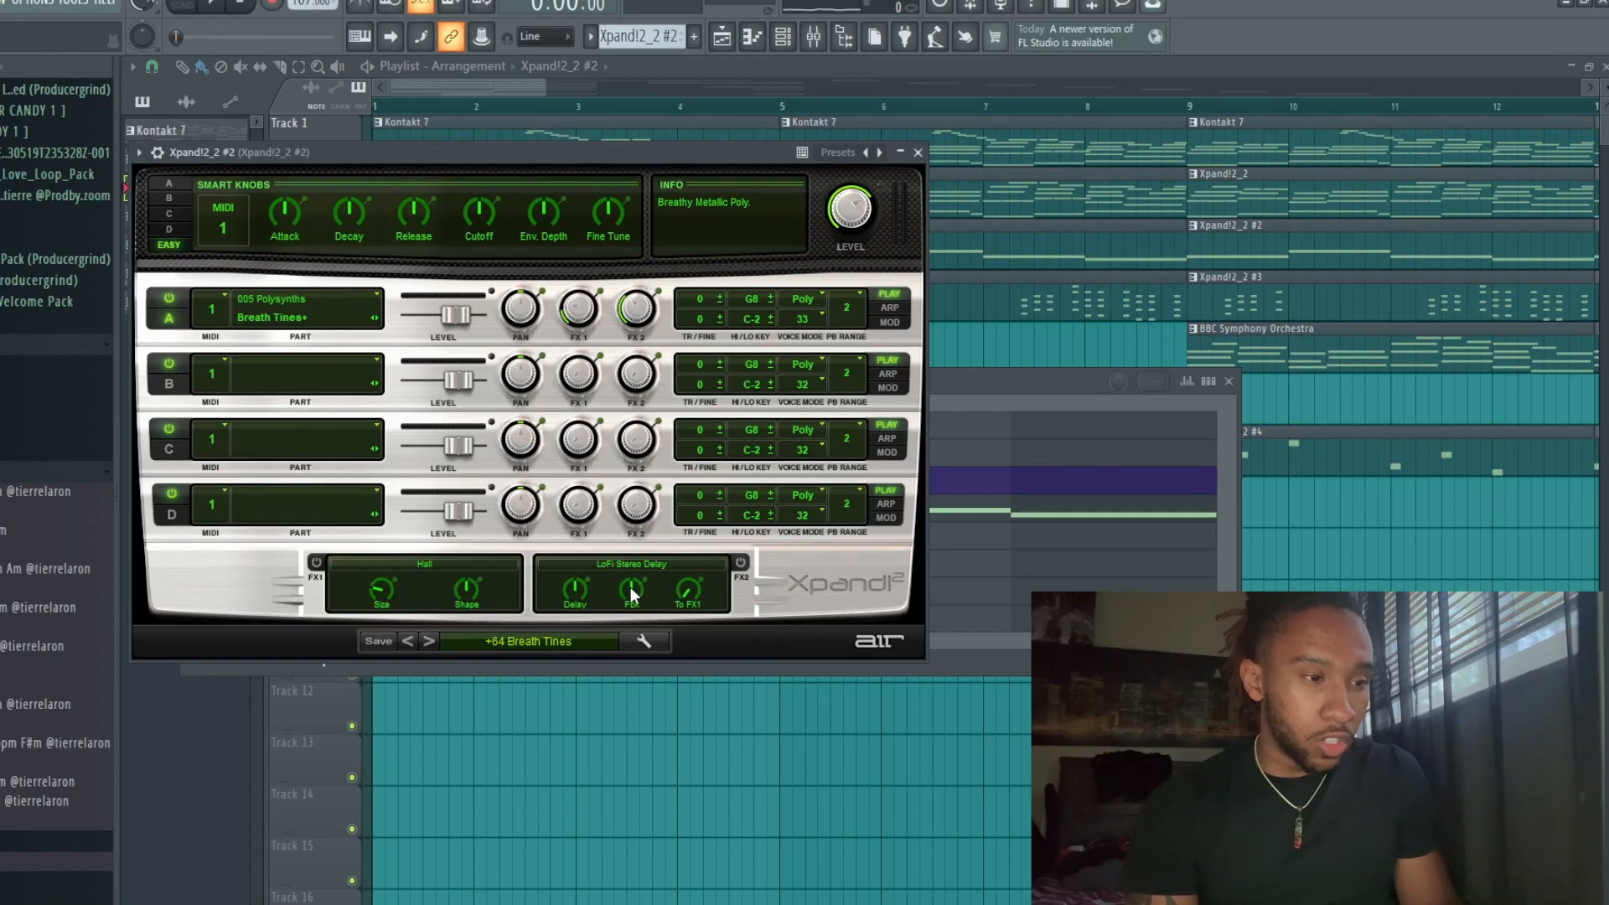
{"action": "left_click", "coordinate": [917, 153]}
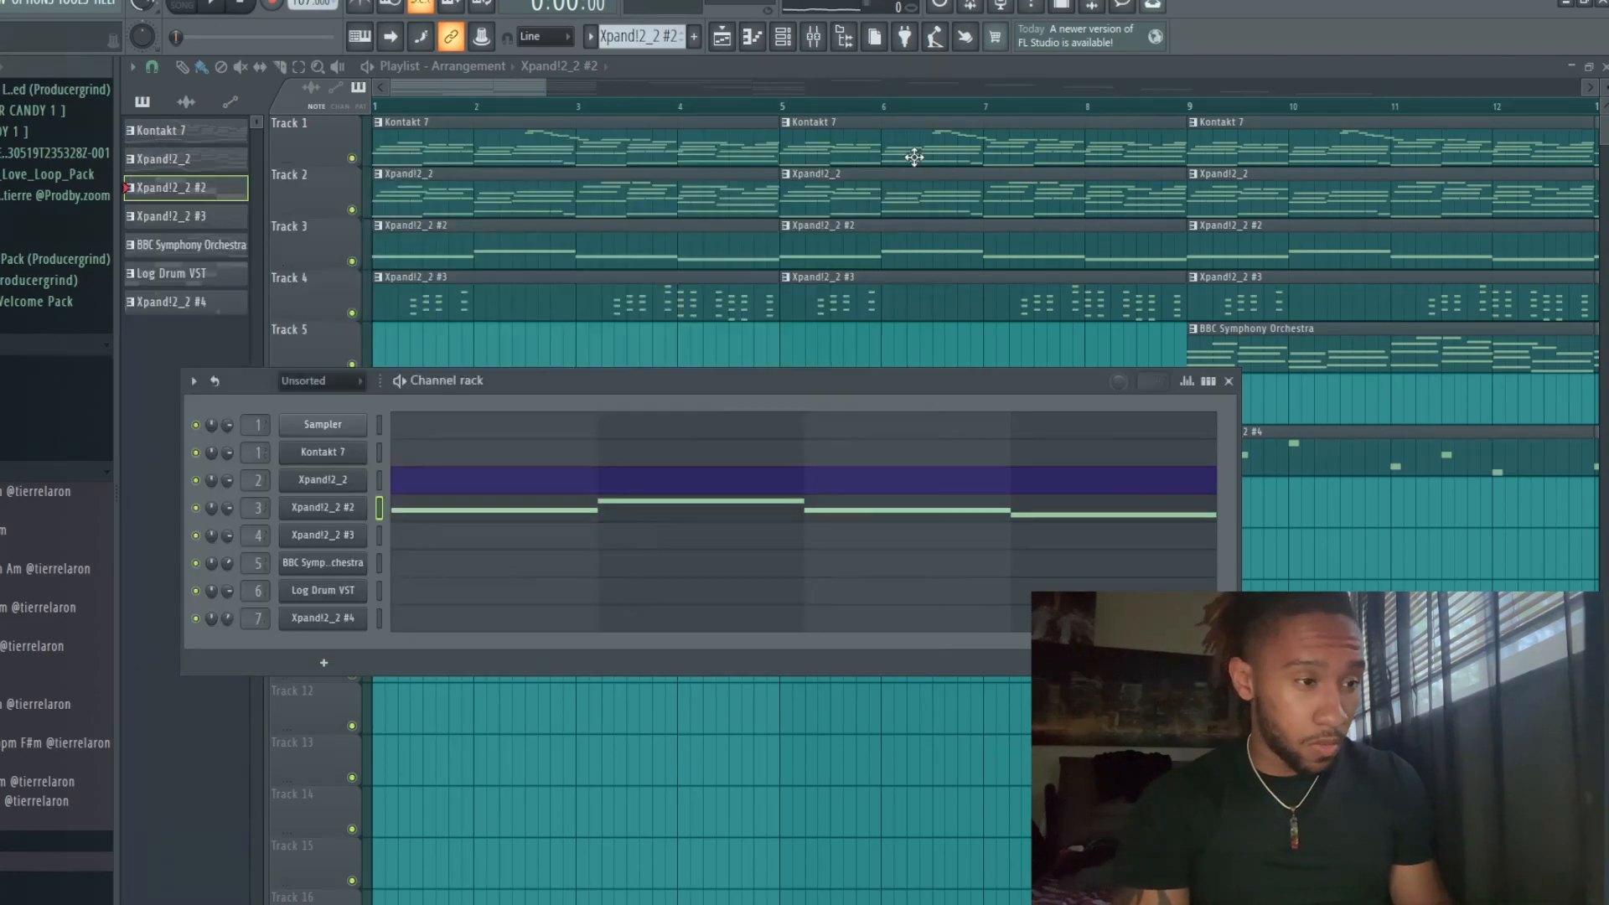
Play the four sustained notes of the Xpand!2_2 #2 pattern in the piano roll, and show its mixer track effects.
{"action": "left_click", "coordinate": [454, 520]}
{"action": "key", "text": "space"}
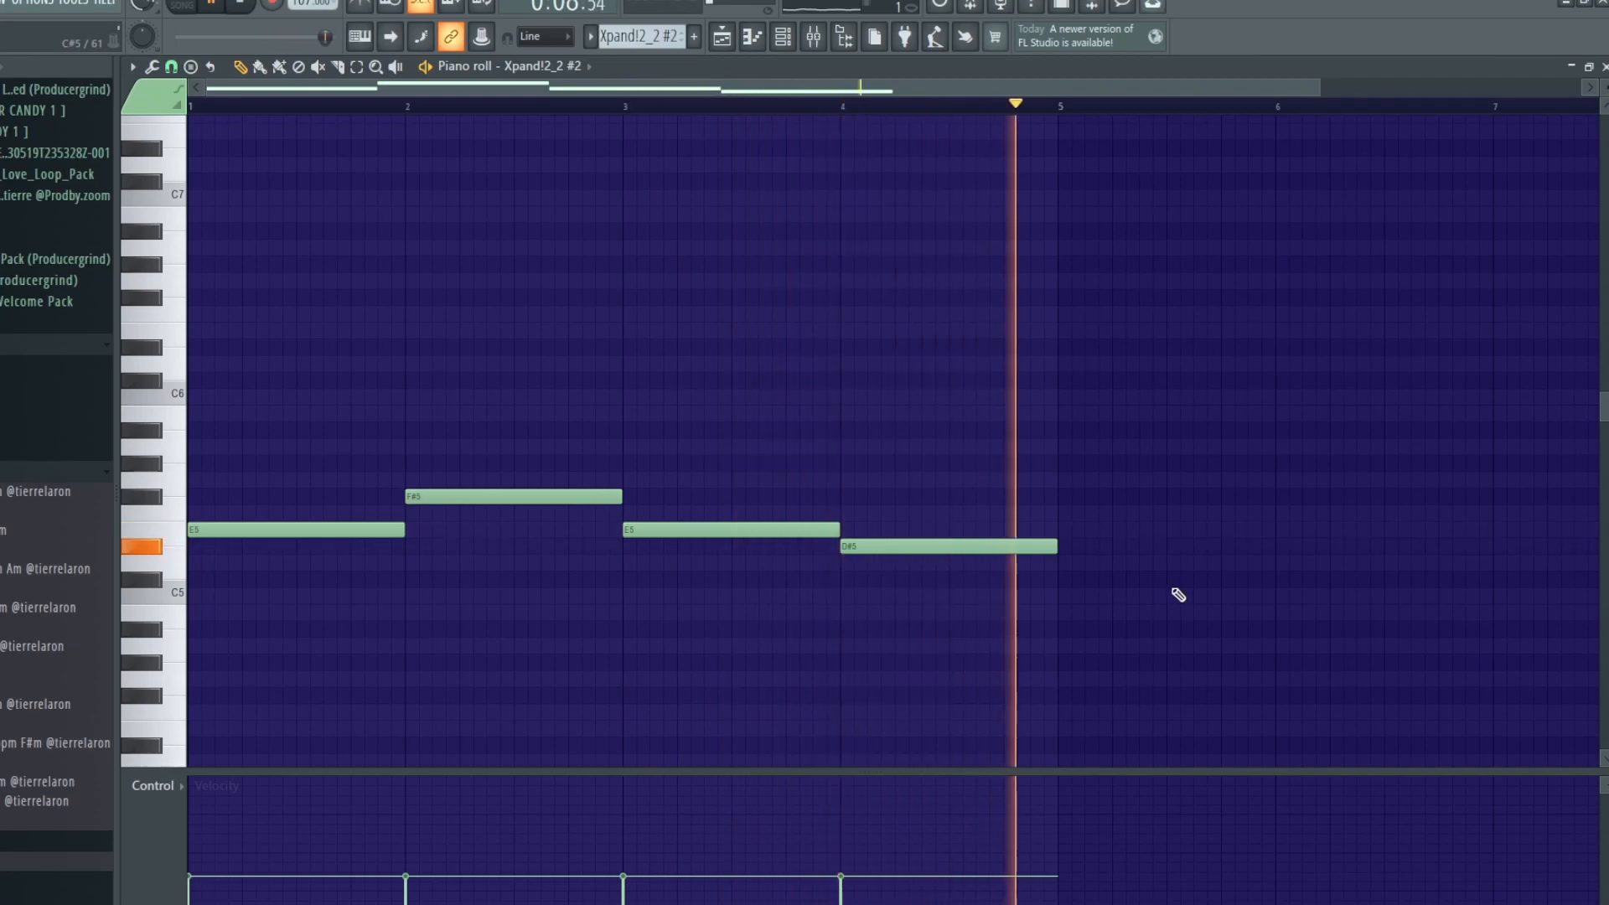
{"action": "key", "text": "space"}
{"action": "left_click", "coordinate": [813, 36]}
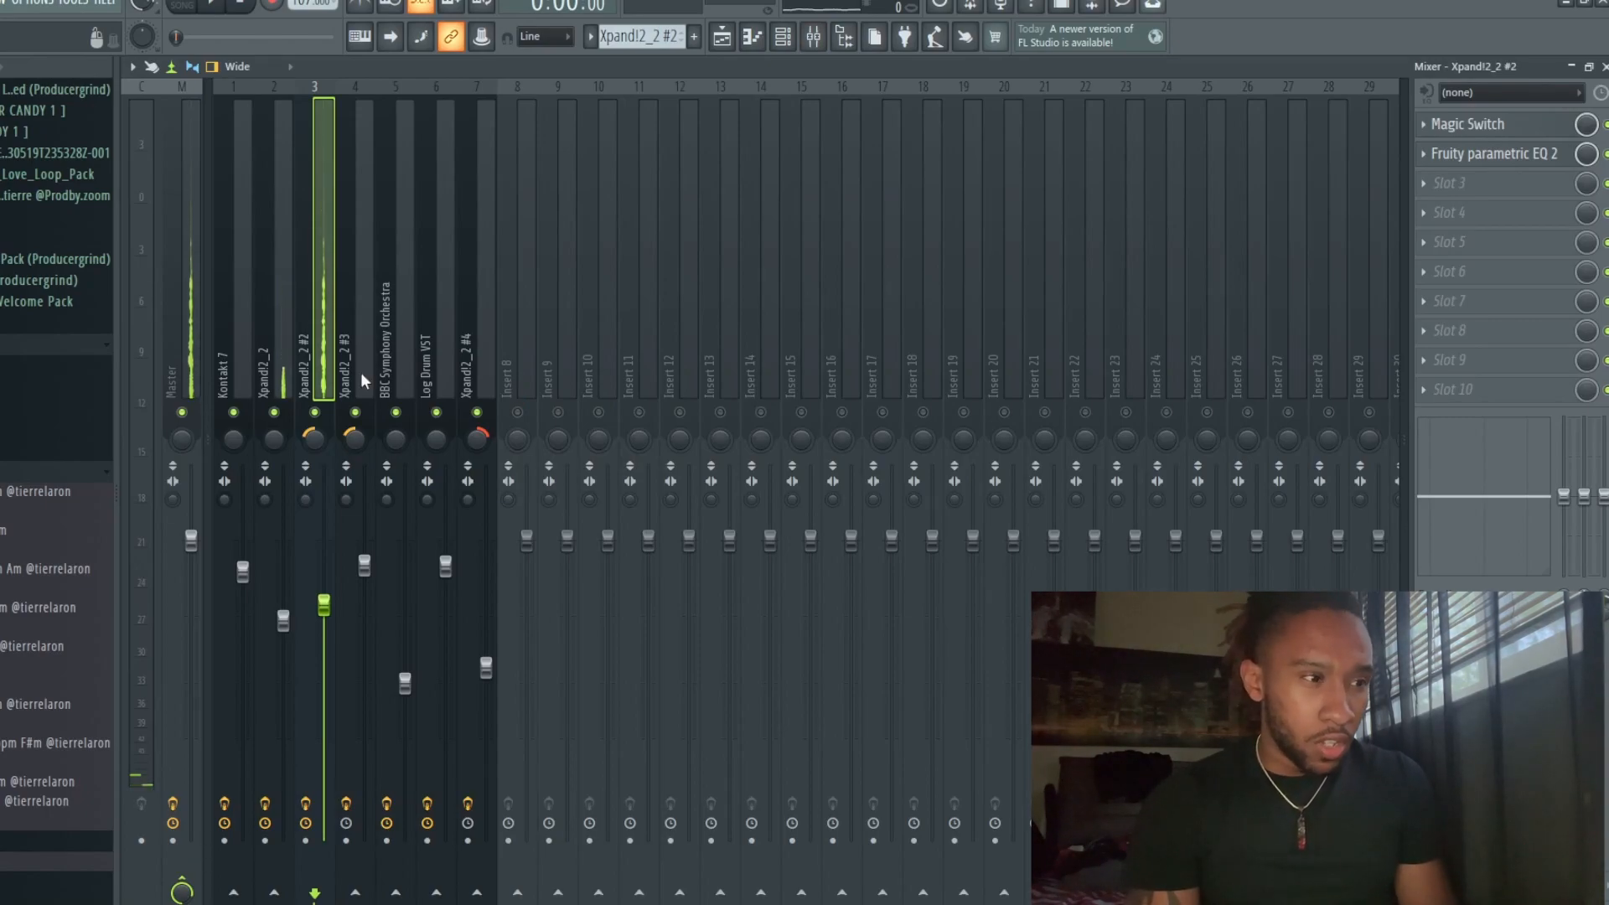
Inspect the Magic Switch effect and the Fruity parametric EQ 2 curve on the Xpand!2_2 #2 mixer track.
{"action": "left_click", "coordinate": [1498, 128]}
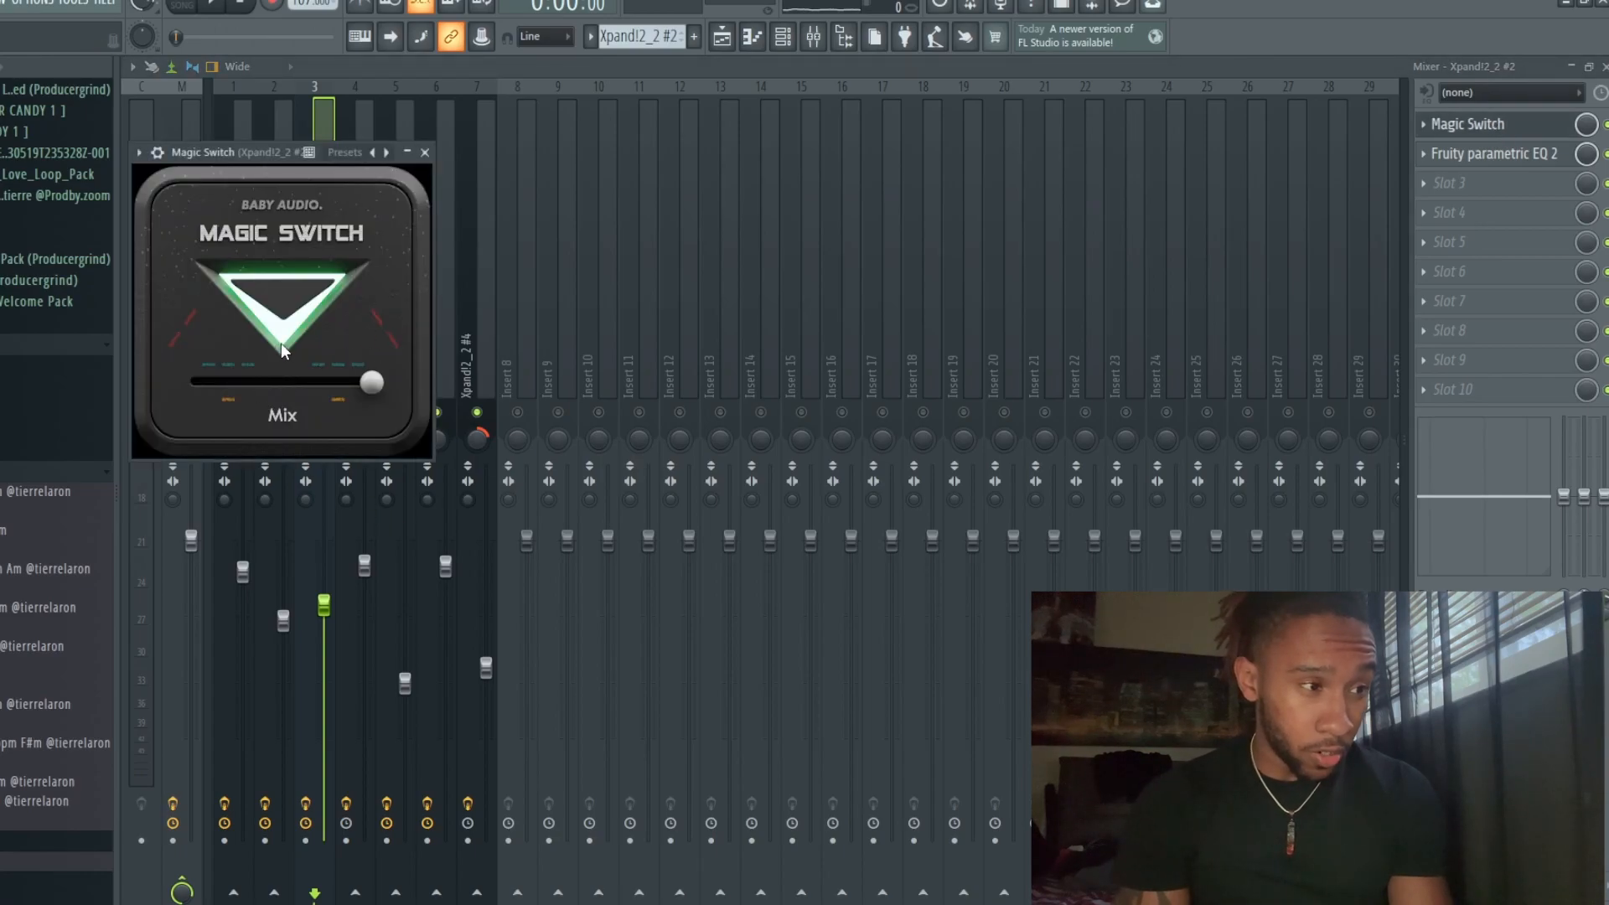
{"action": "left_click", "coordinate": [1500, 160]}
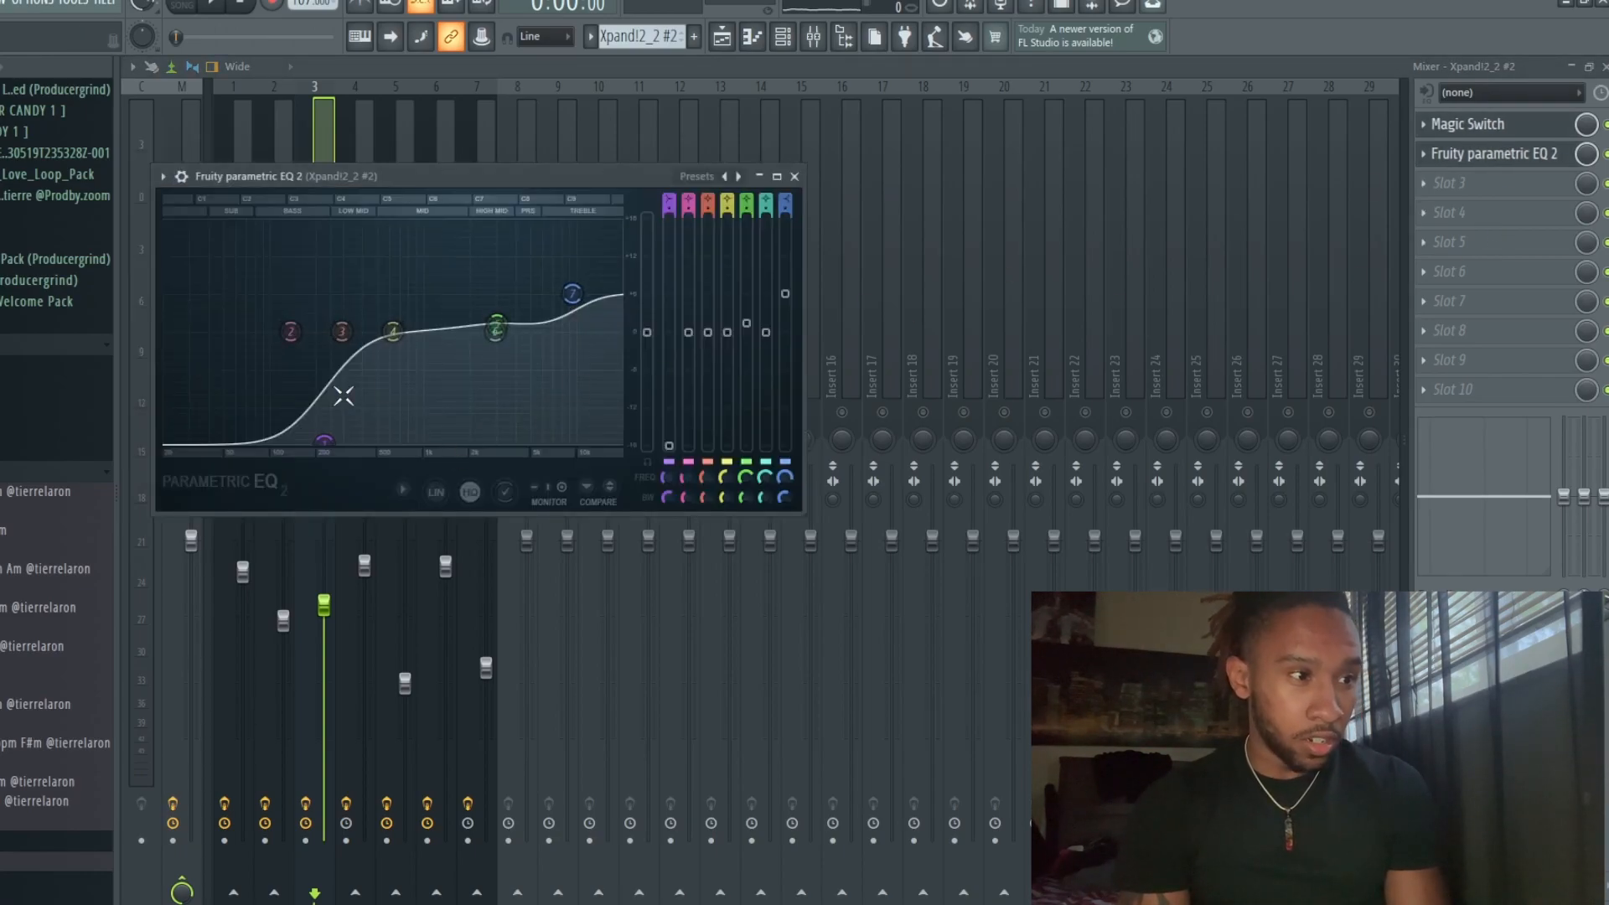
Isolate Tracks 1, 2 and 3 in the playlist and play them together from the start.
{"action": "left_click", "coordinate": [721, 36]}
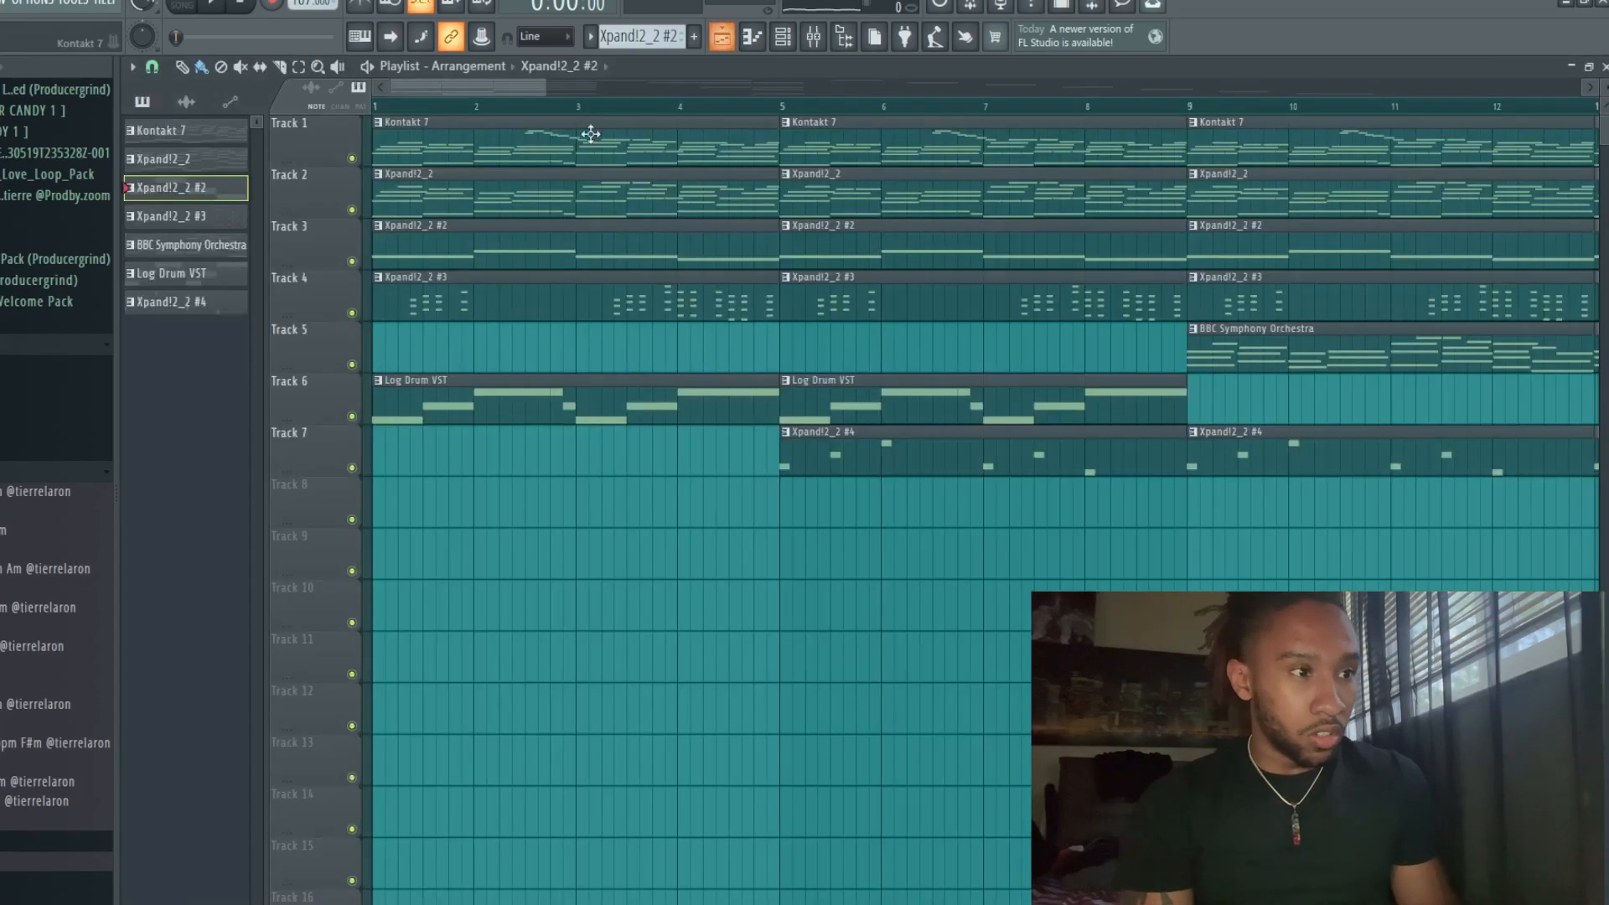
{"action": "left_click", "coordinate": [352, 158], "text": "ctrl"}
{"action": "left_click", "coordinate": [352, 210]}
{"action": "left_click", "coordinate": [352, 262]}
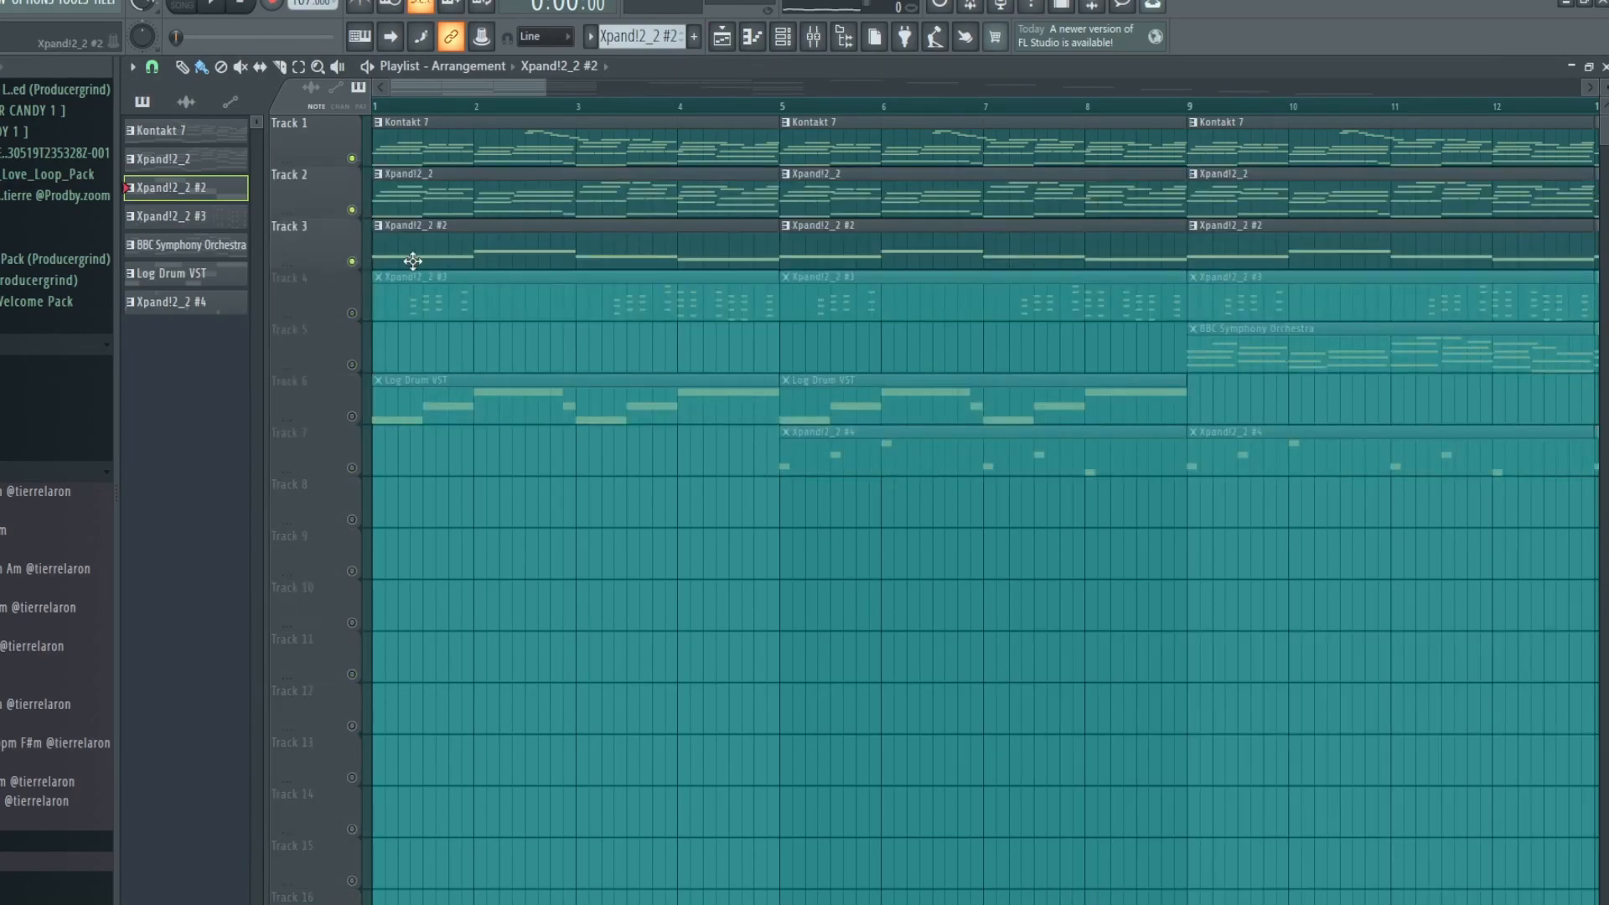
{"action": "key", "text": "space"}
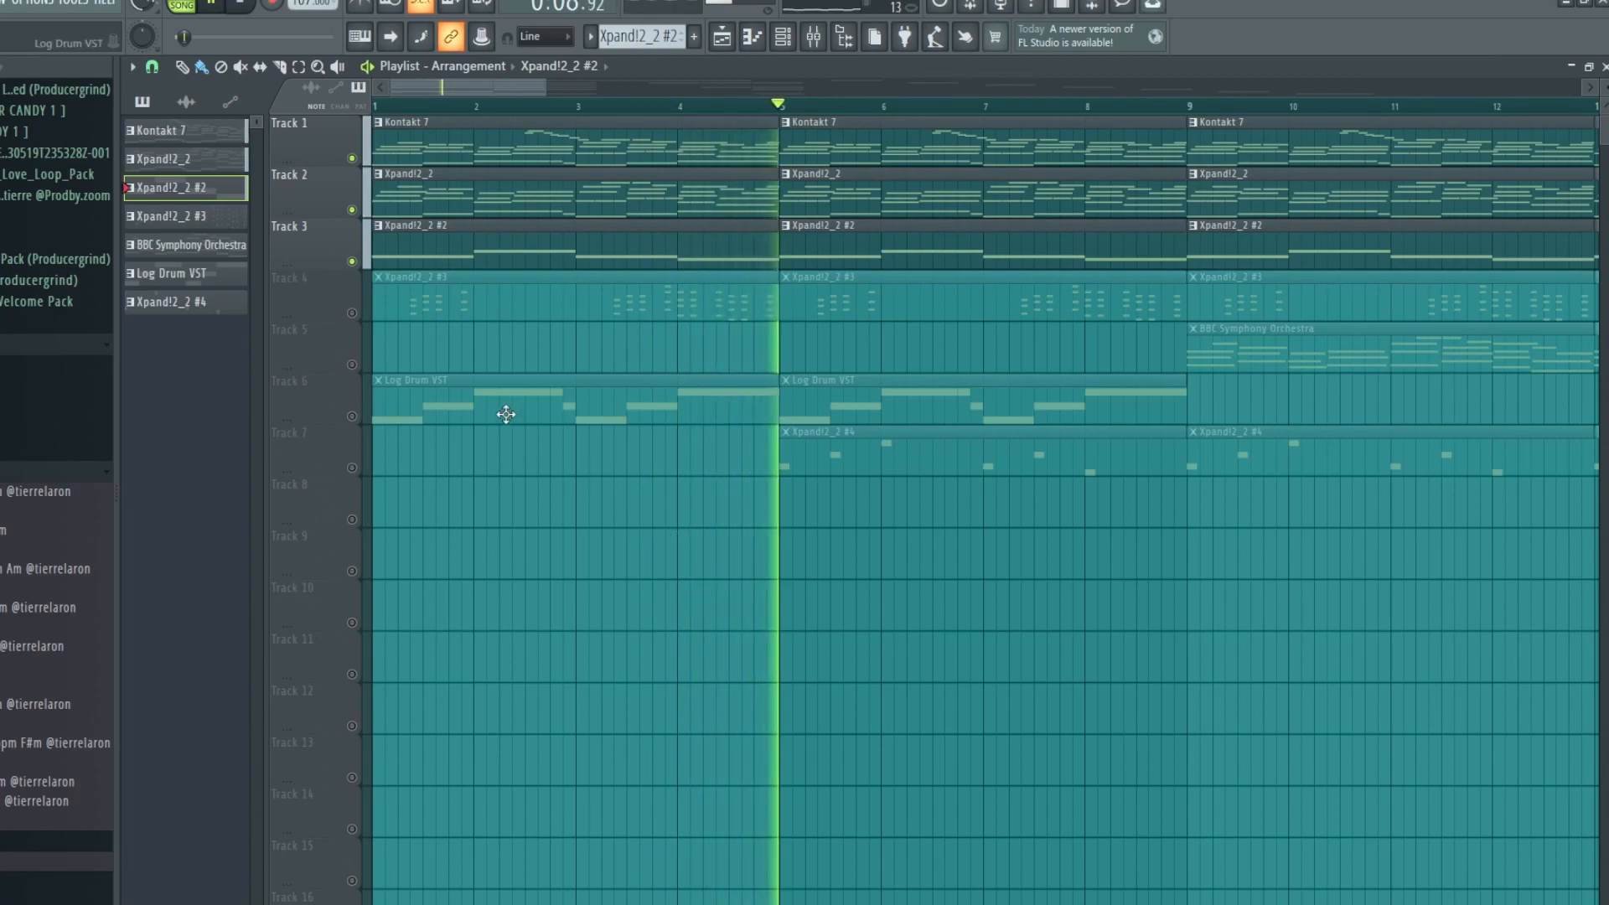
{"action": "key", "text": "space"}
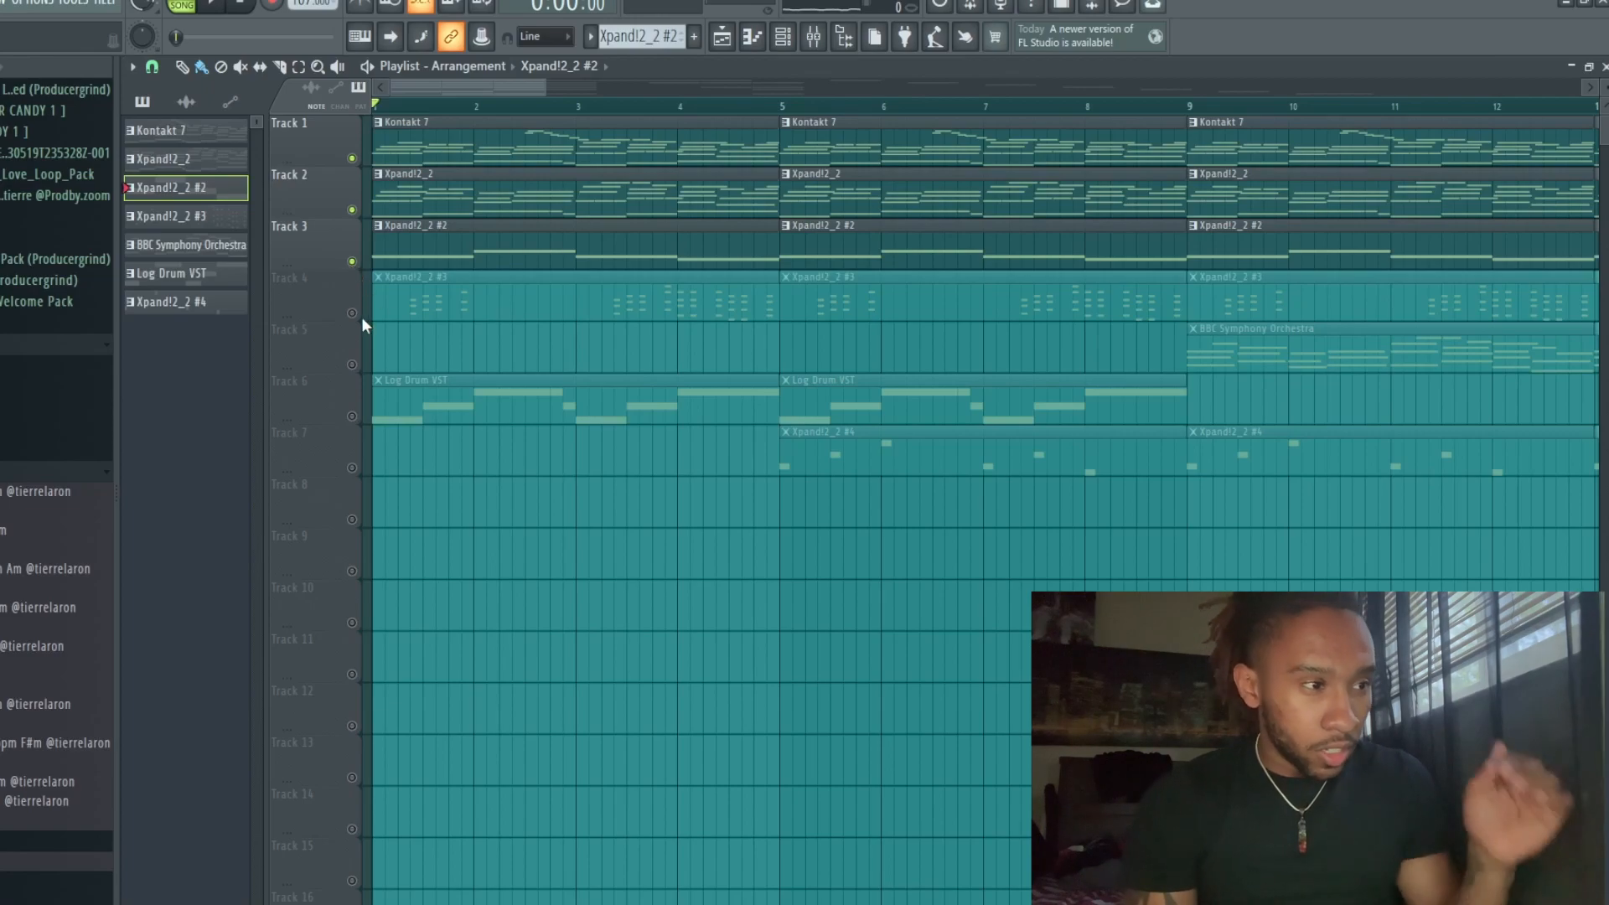
Unmute Track 4, select the Xpand!2_2 #3 pattern, and inspect the Concert Mallets preset of its instrument.
{"action": "left_click", "coordinate": [352, 313]}
{"action": "left_click", "coordinate": [198, 217]}
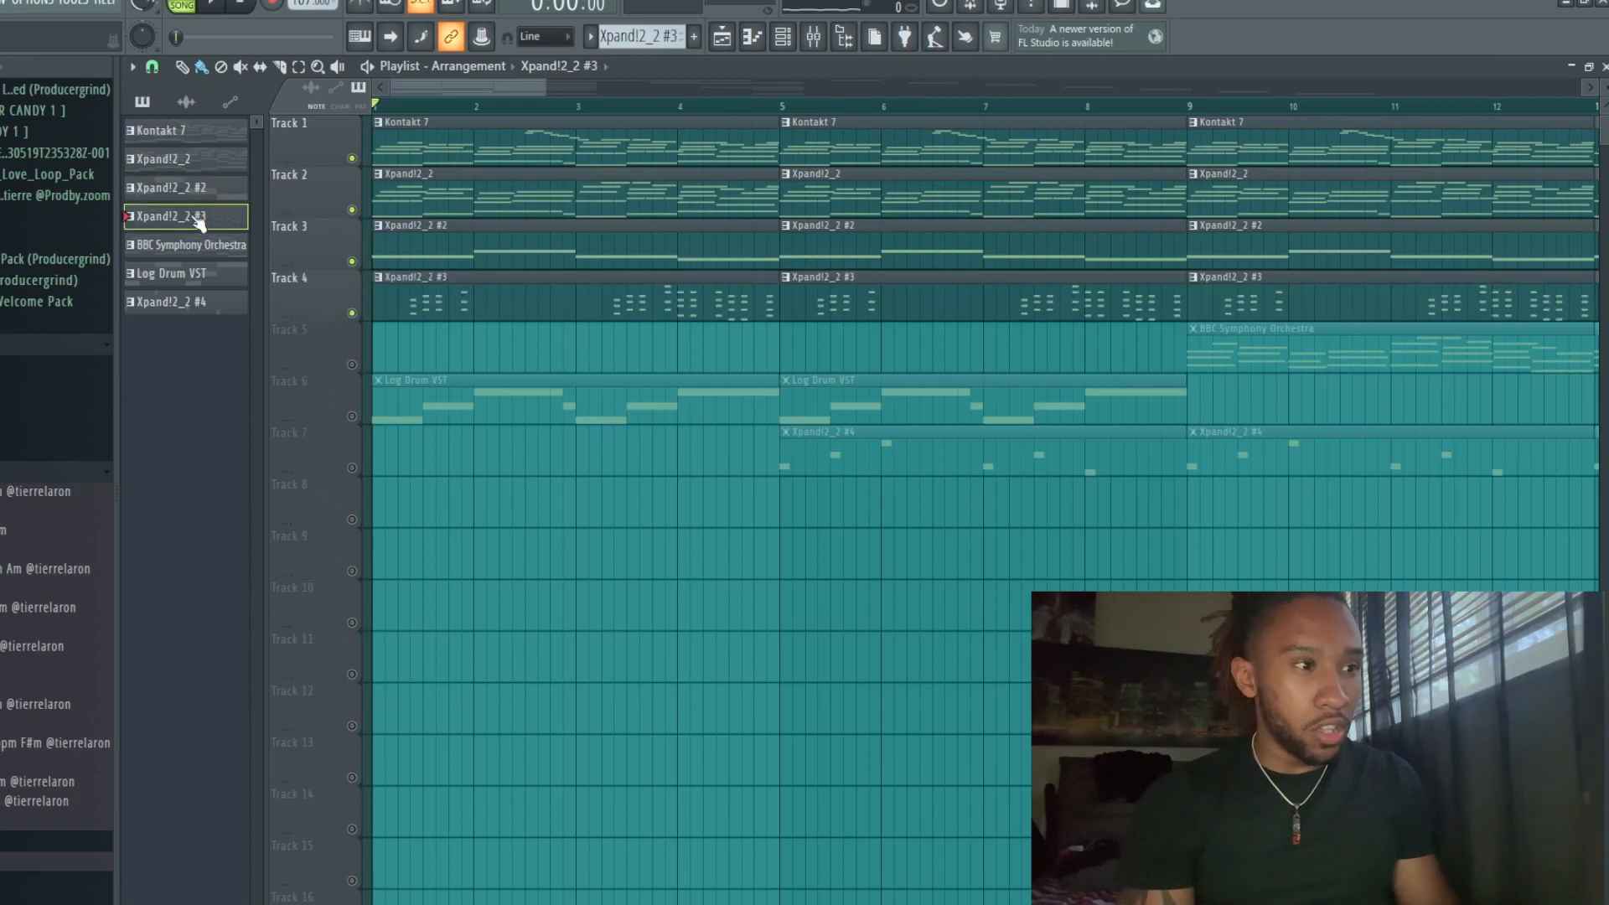
{"action": "left_click", "coordinate": [783, 38]}
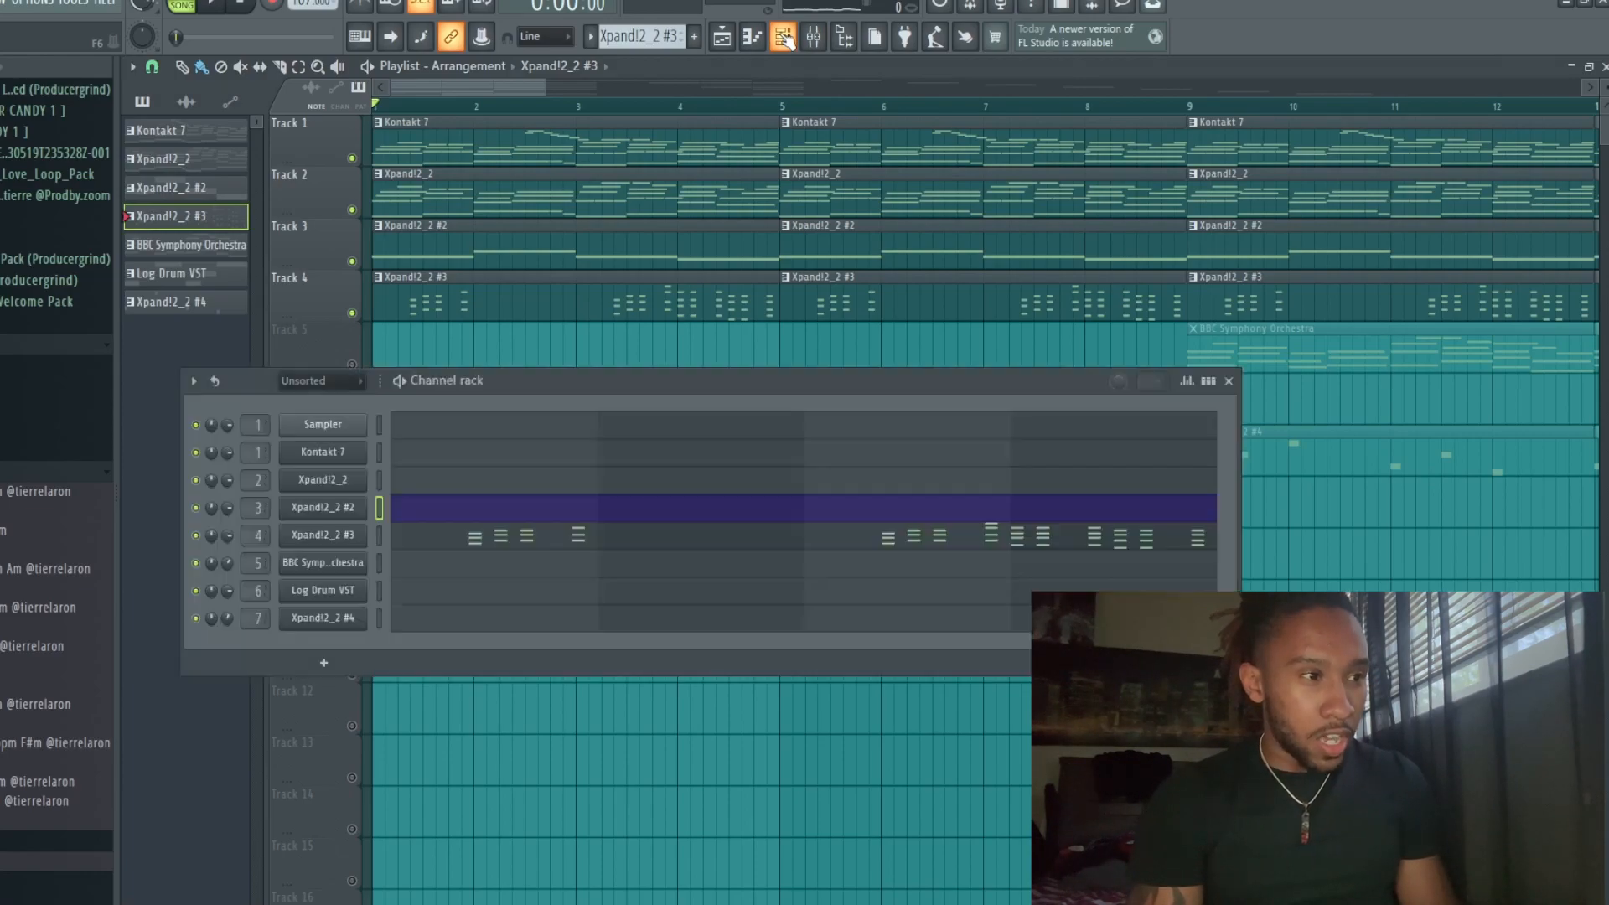
{"action": "left_click", "coordinate": [355, 539]}
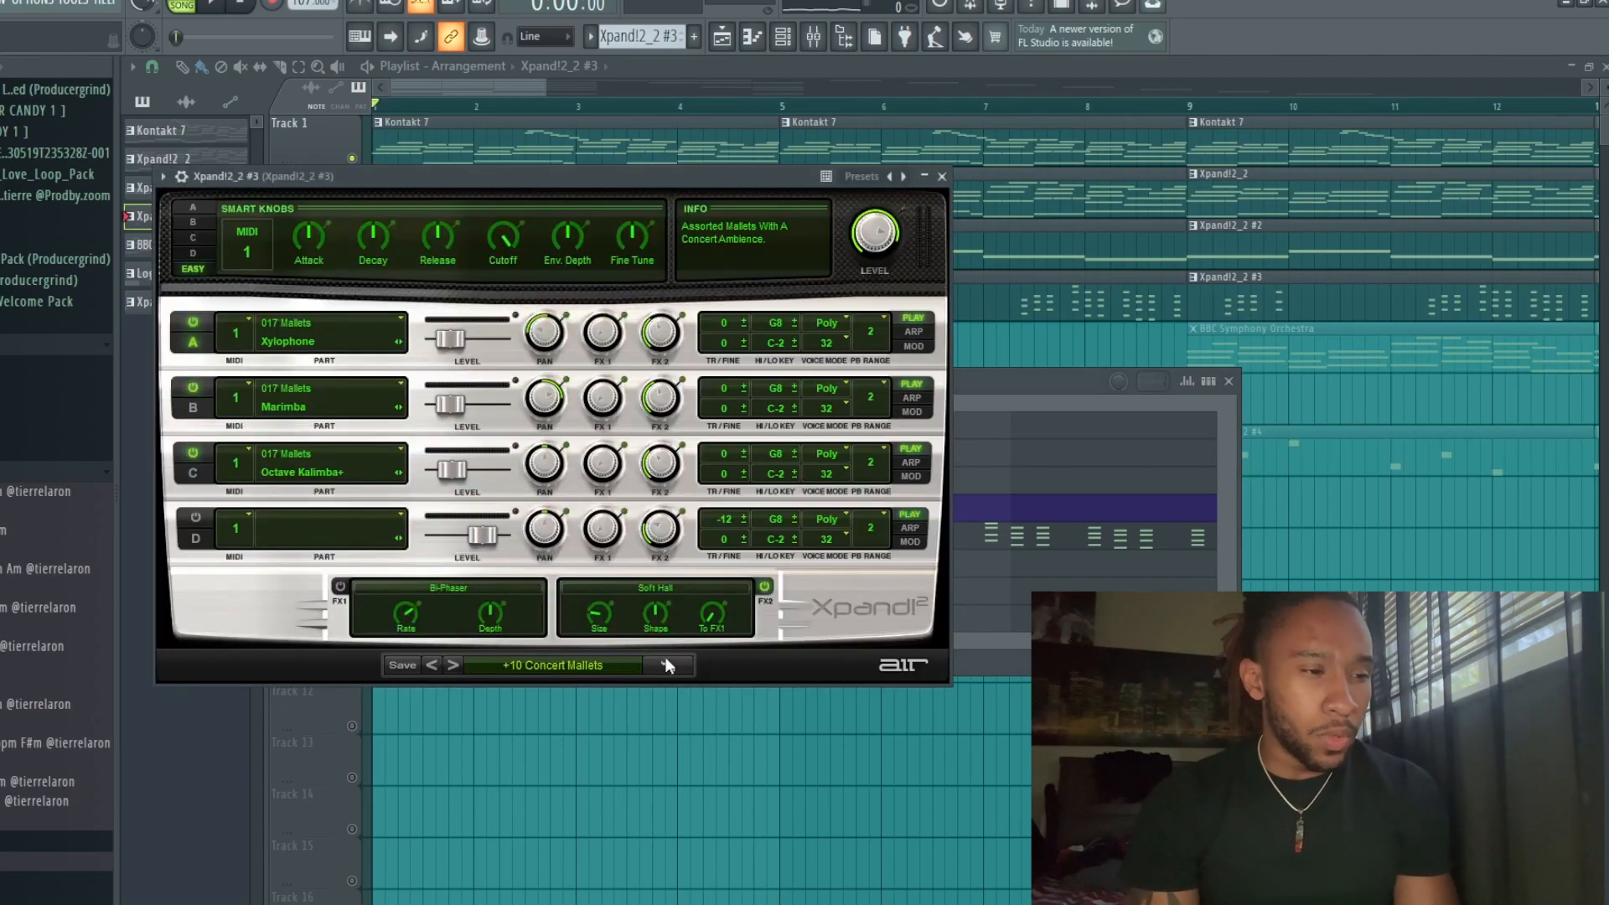
{"action": "left_click", "coordinate": [942, 176]}
Open the Xpand!2_2 #3 pattern in the piano roll and play its short mallet chords.
{"action": "left_click", "coordinate": [714, 549]}
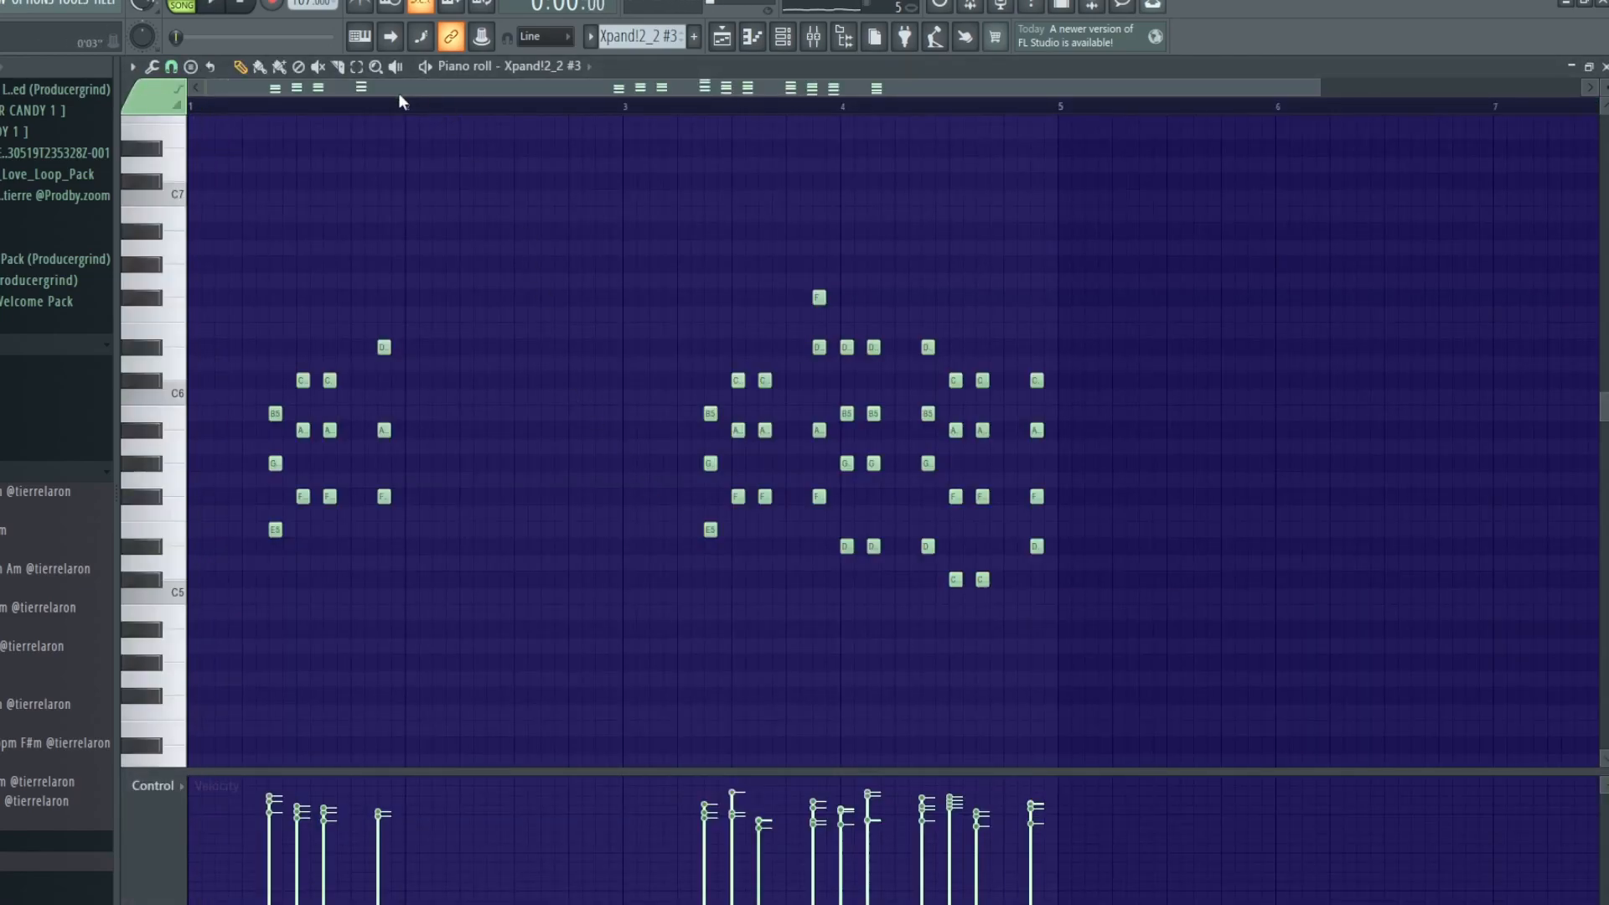
{"action": "key", "text": "space"}
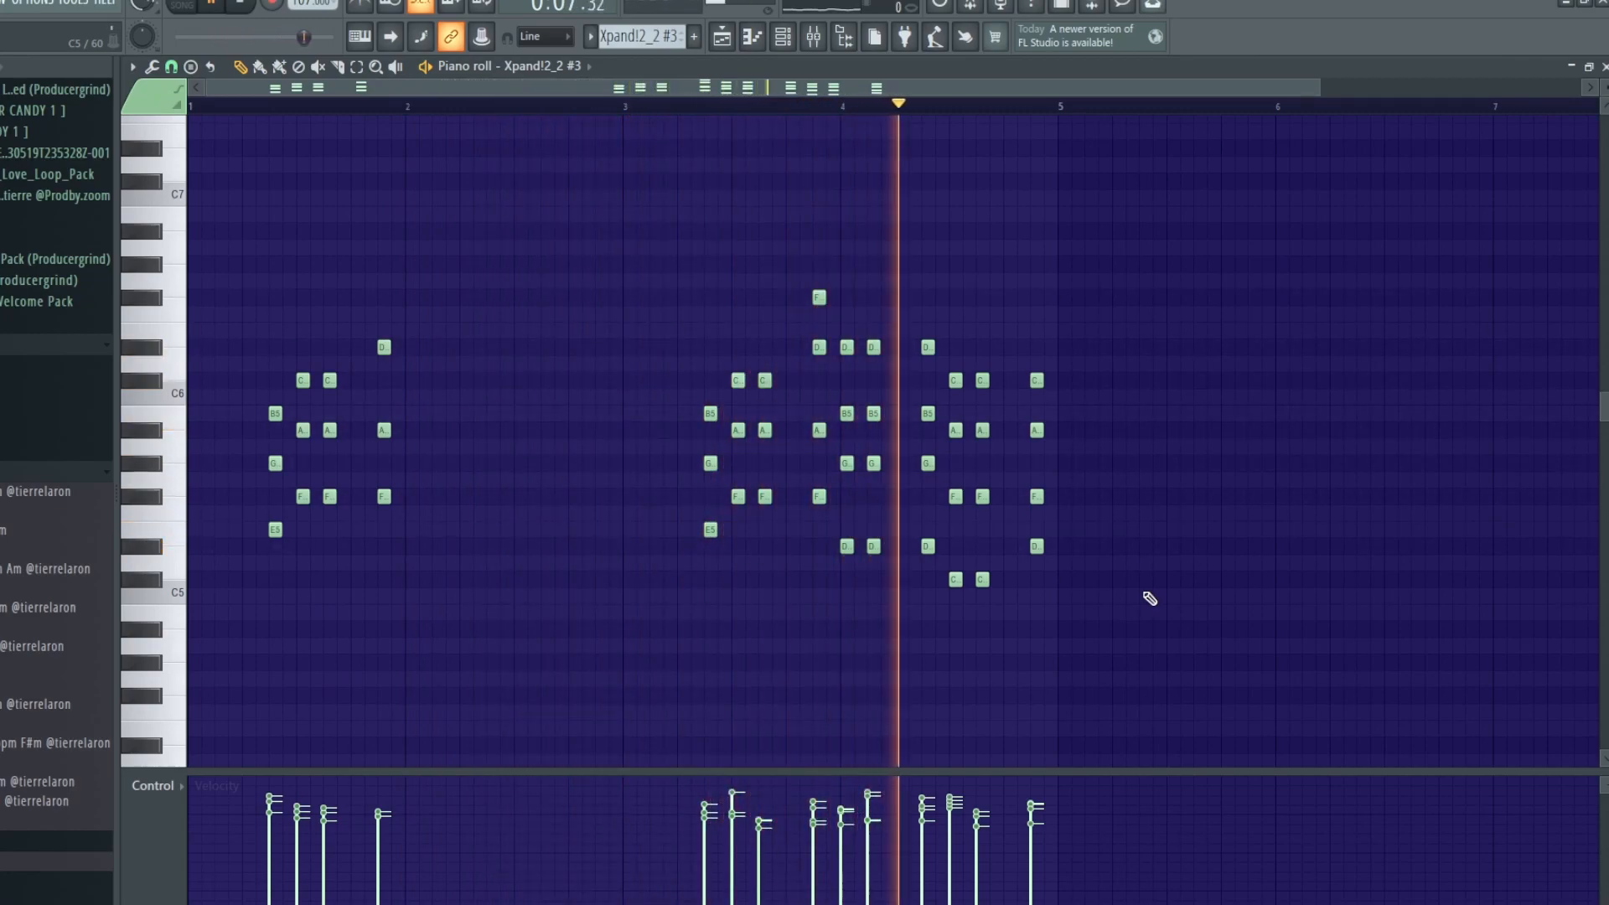
{"action": "key", "text": "space"}
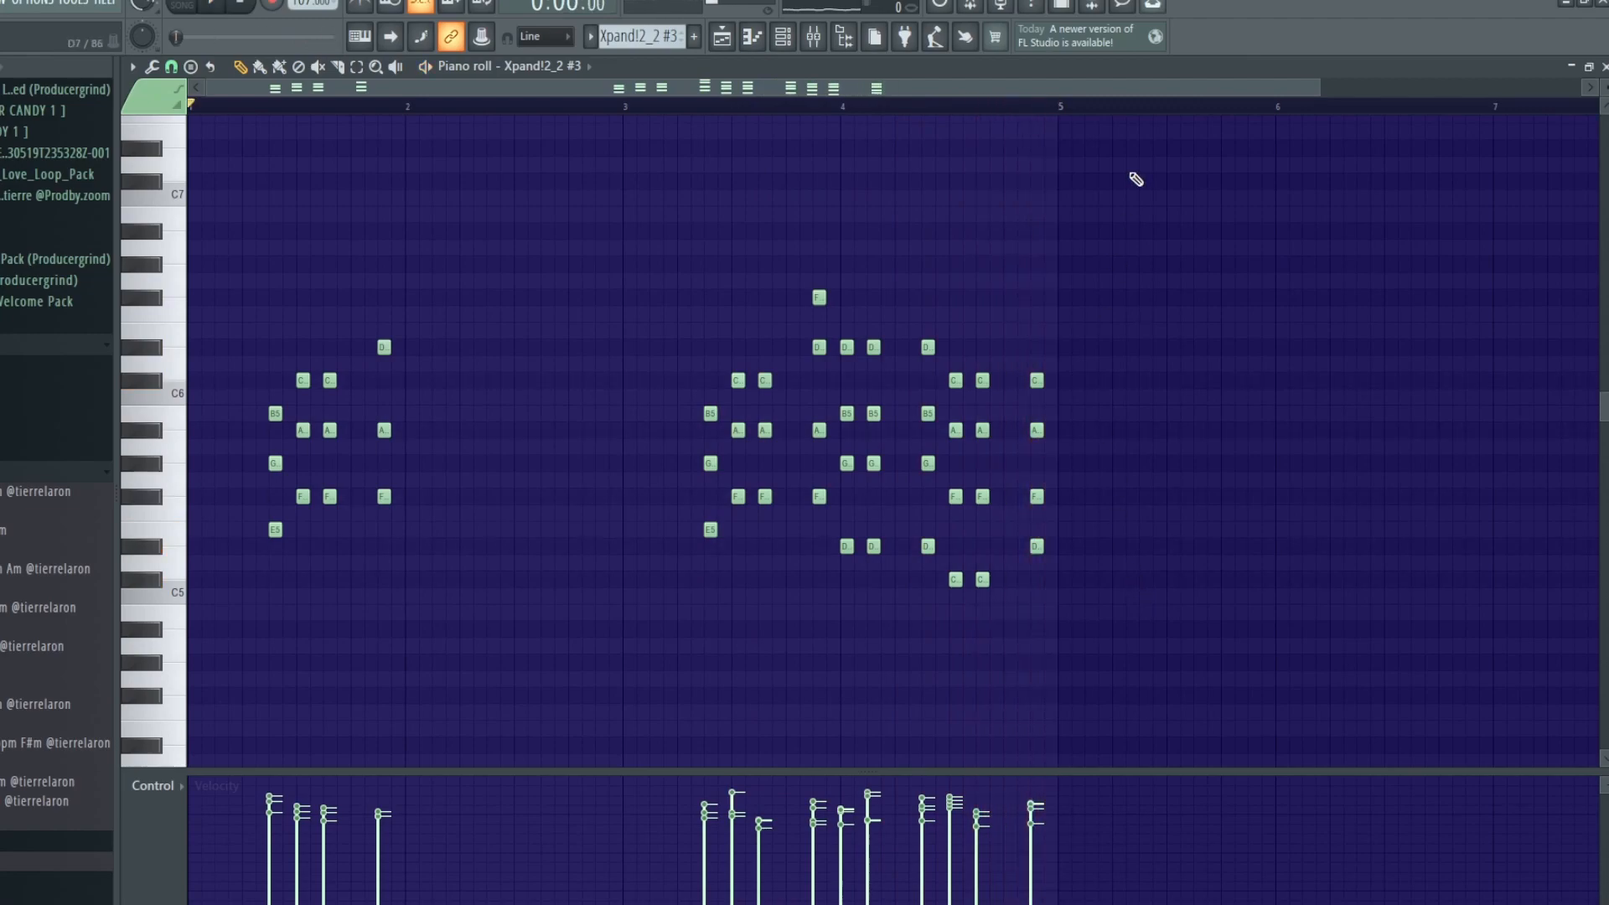
Play the Xpand!2_2 #3 pattern with its mixer track effects in view and inspect its Fruity parametric EQ 2.
{"action": "left_click", "coordinate": [813, 42]}
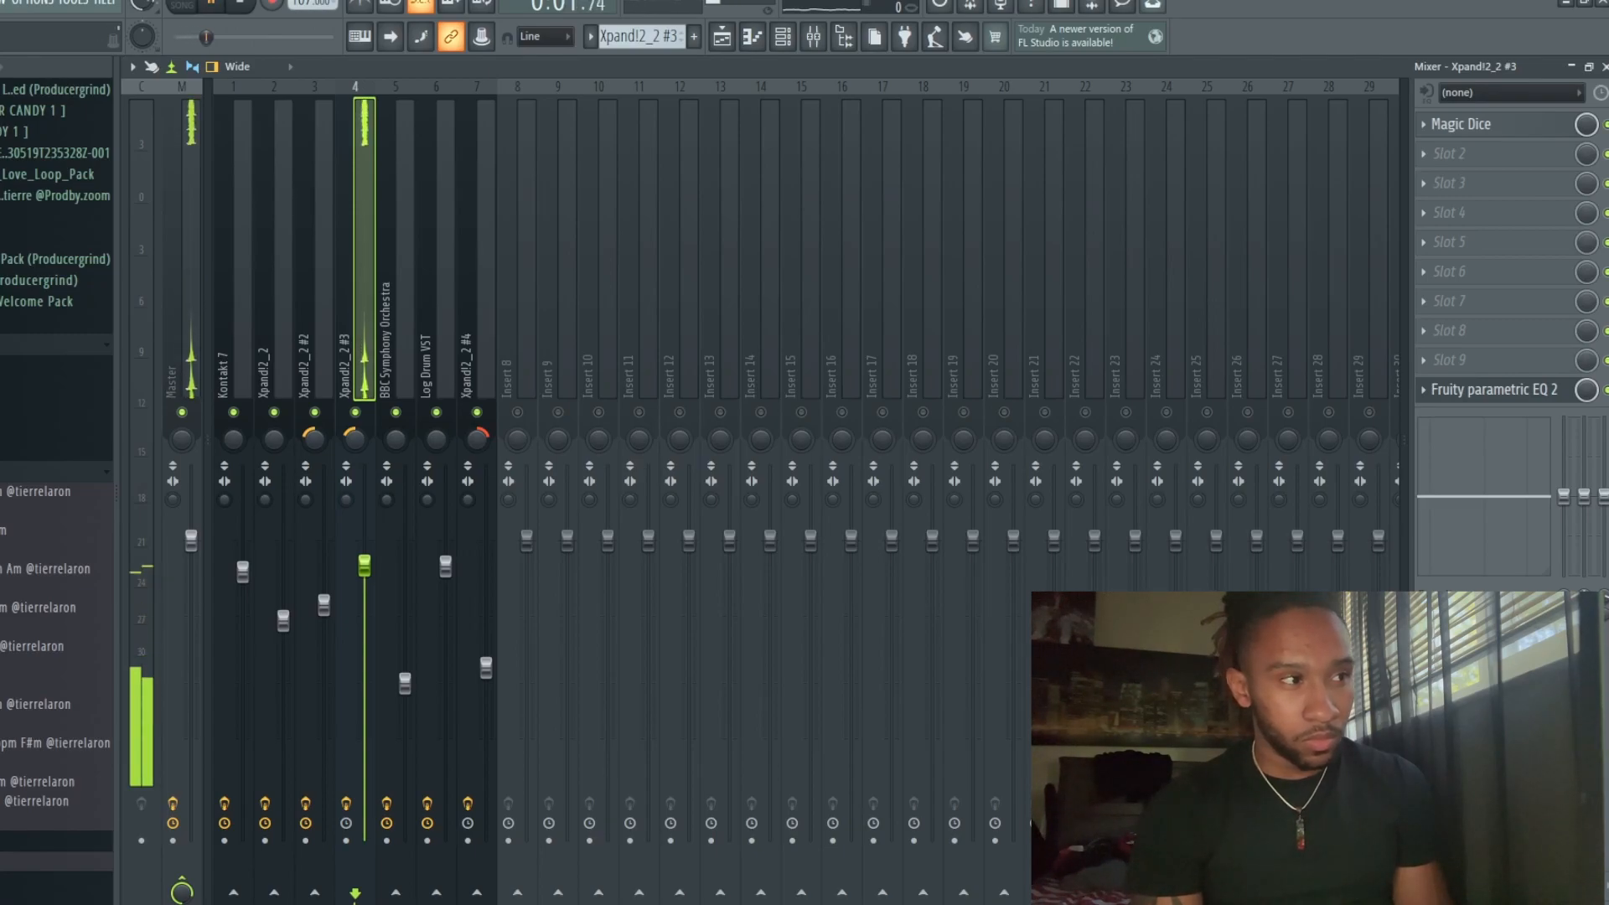
{"action": "key", "text": "space"}
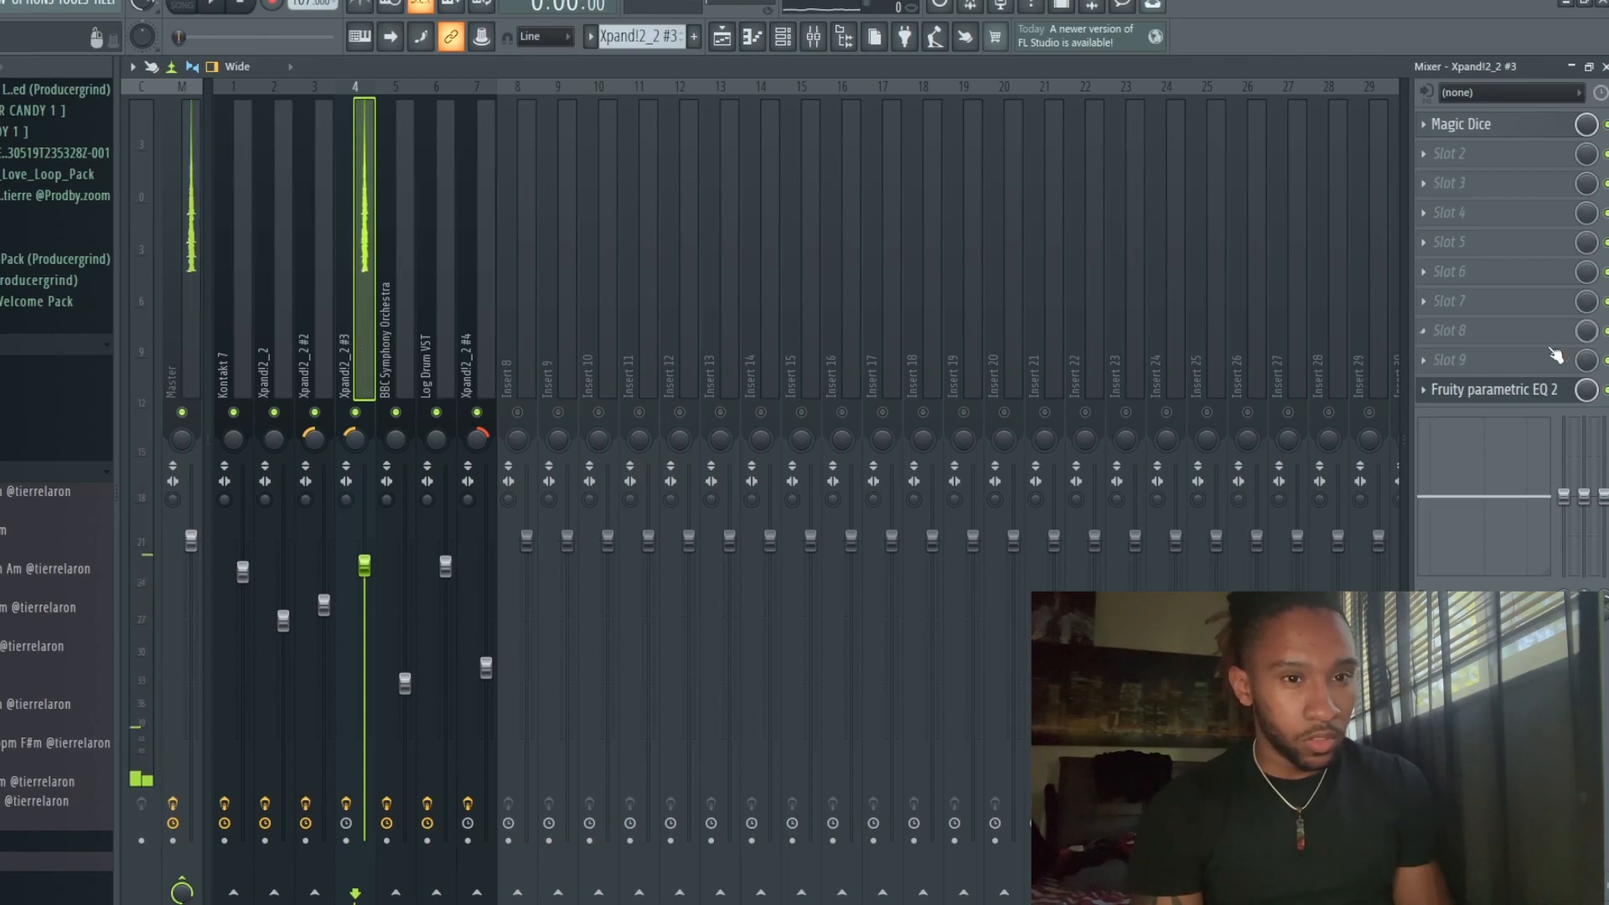
{"action": "left_click", "coordinate": [1496, 391]}
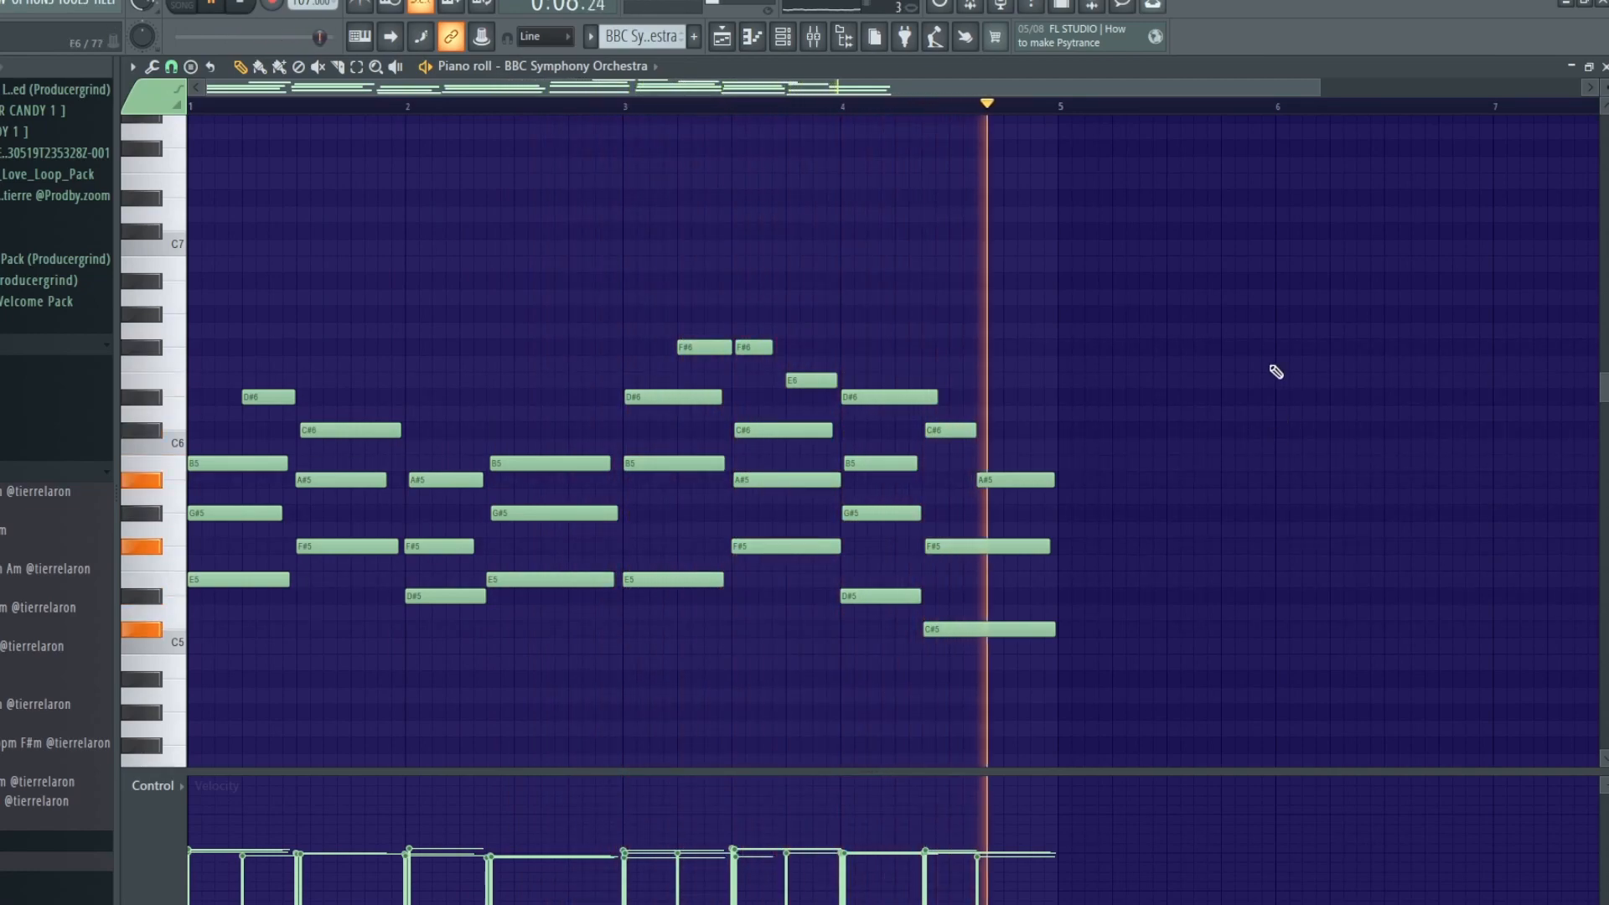
Stop the BBC Symphony Orchestra pattern and inspect the Raum reverb and Fruity parametric EQ 2 on its mixer track.
{"action": "key", "text": "space"}
{"action": "left_click", "coordinate": [813, 38]}
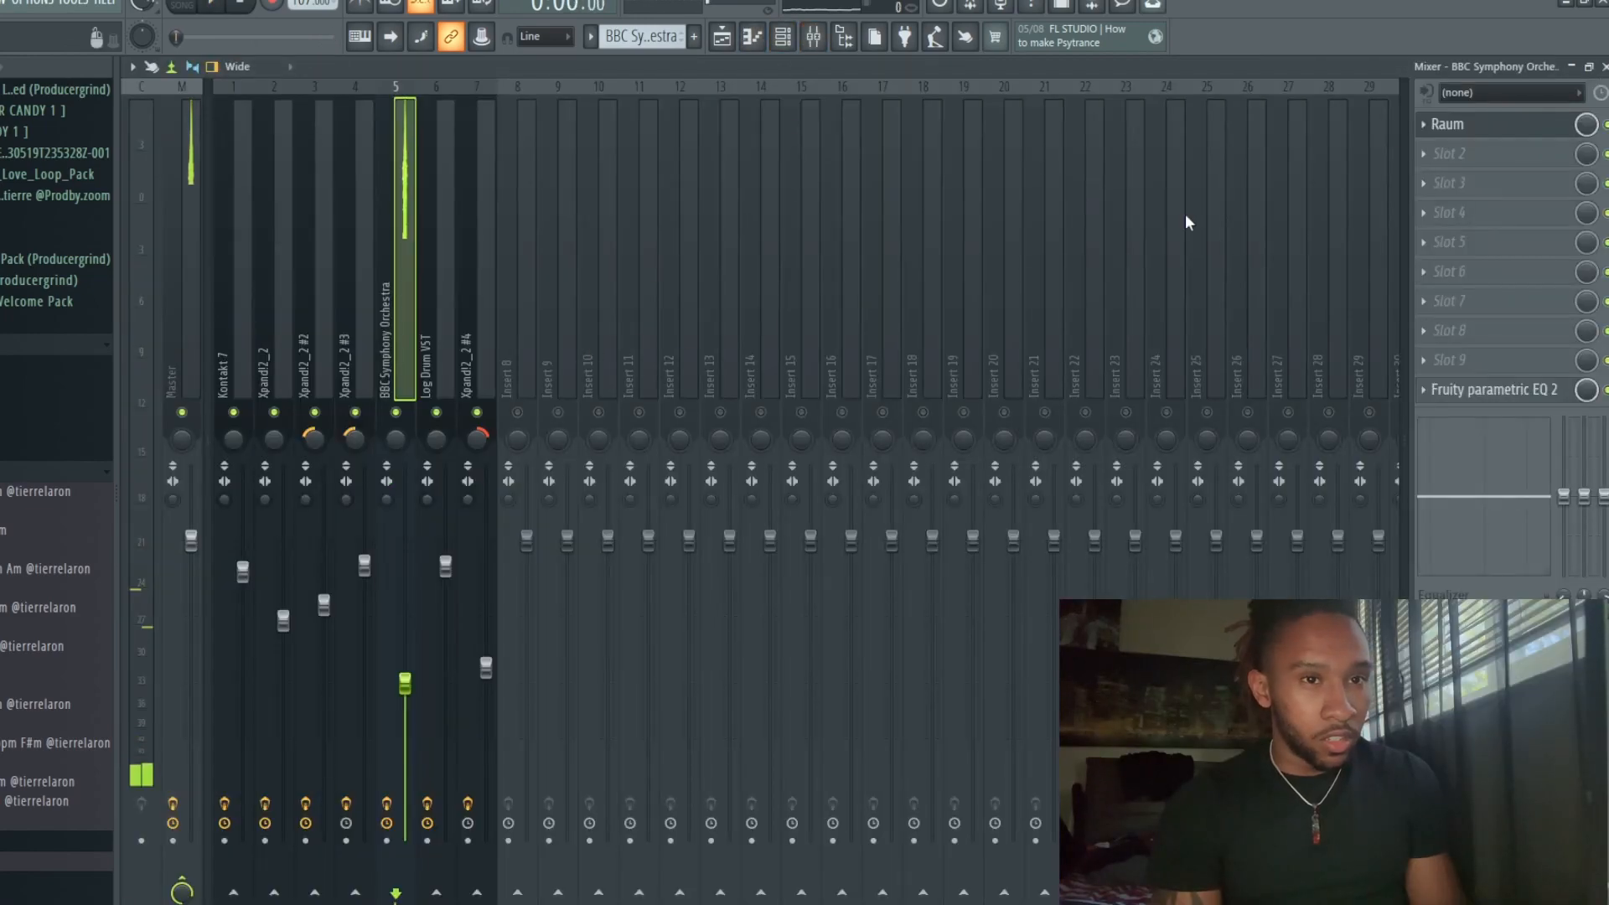
{"action": "left_click", "coordinate": [1506, 126]}
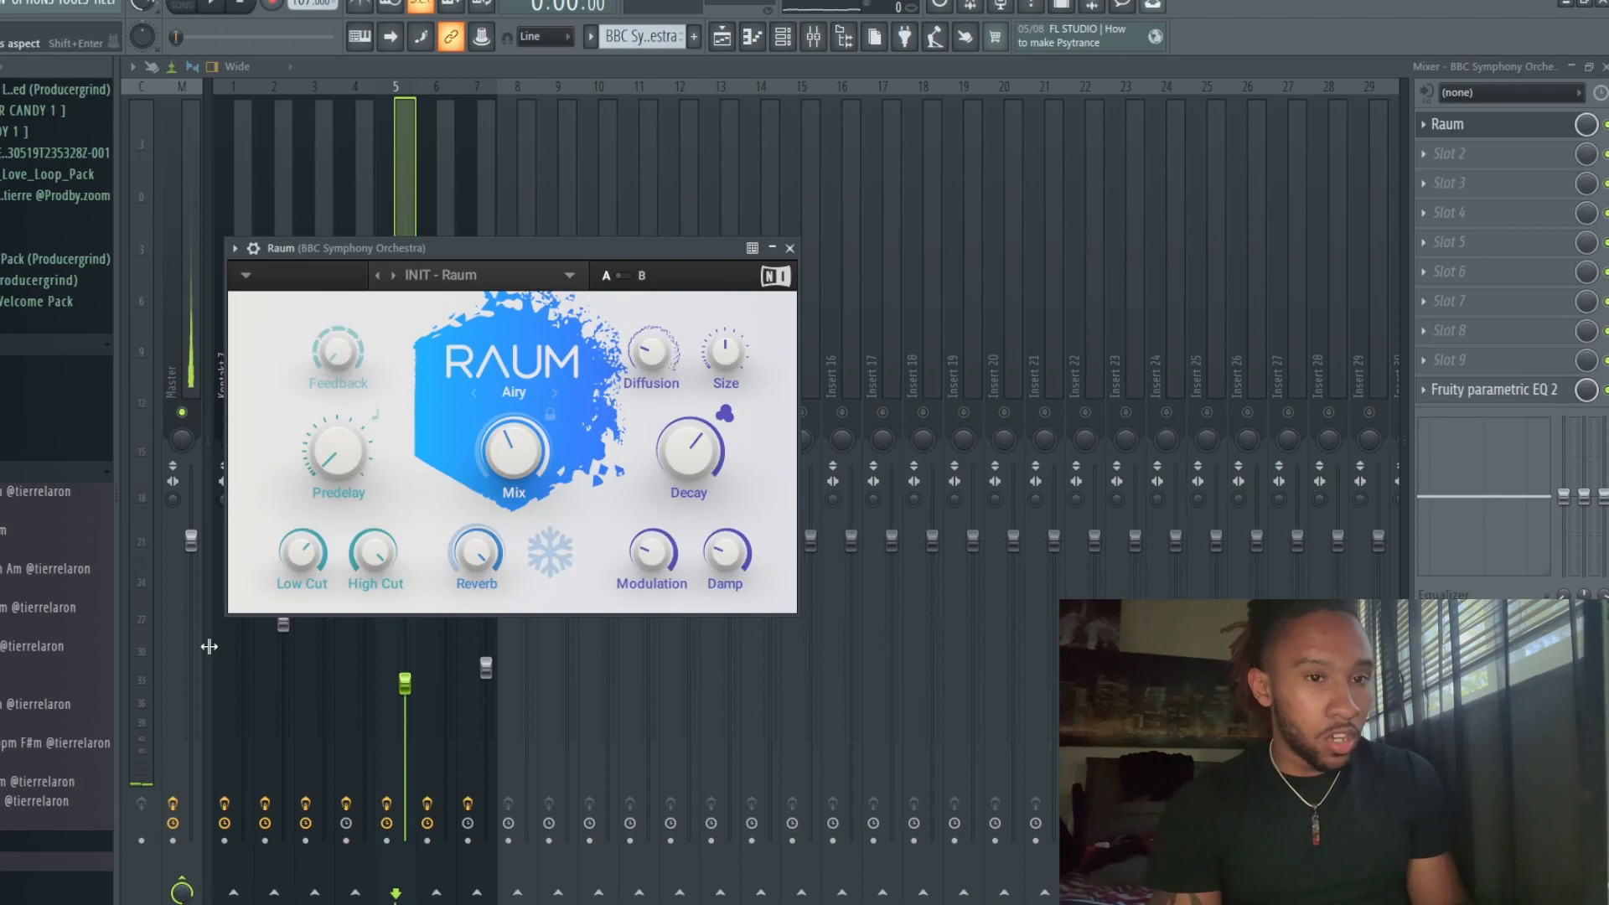
{"action": "left_click", "coordinate": [1514, 393]}
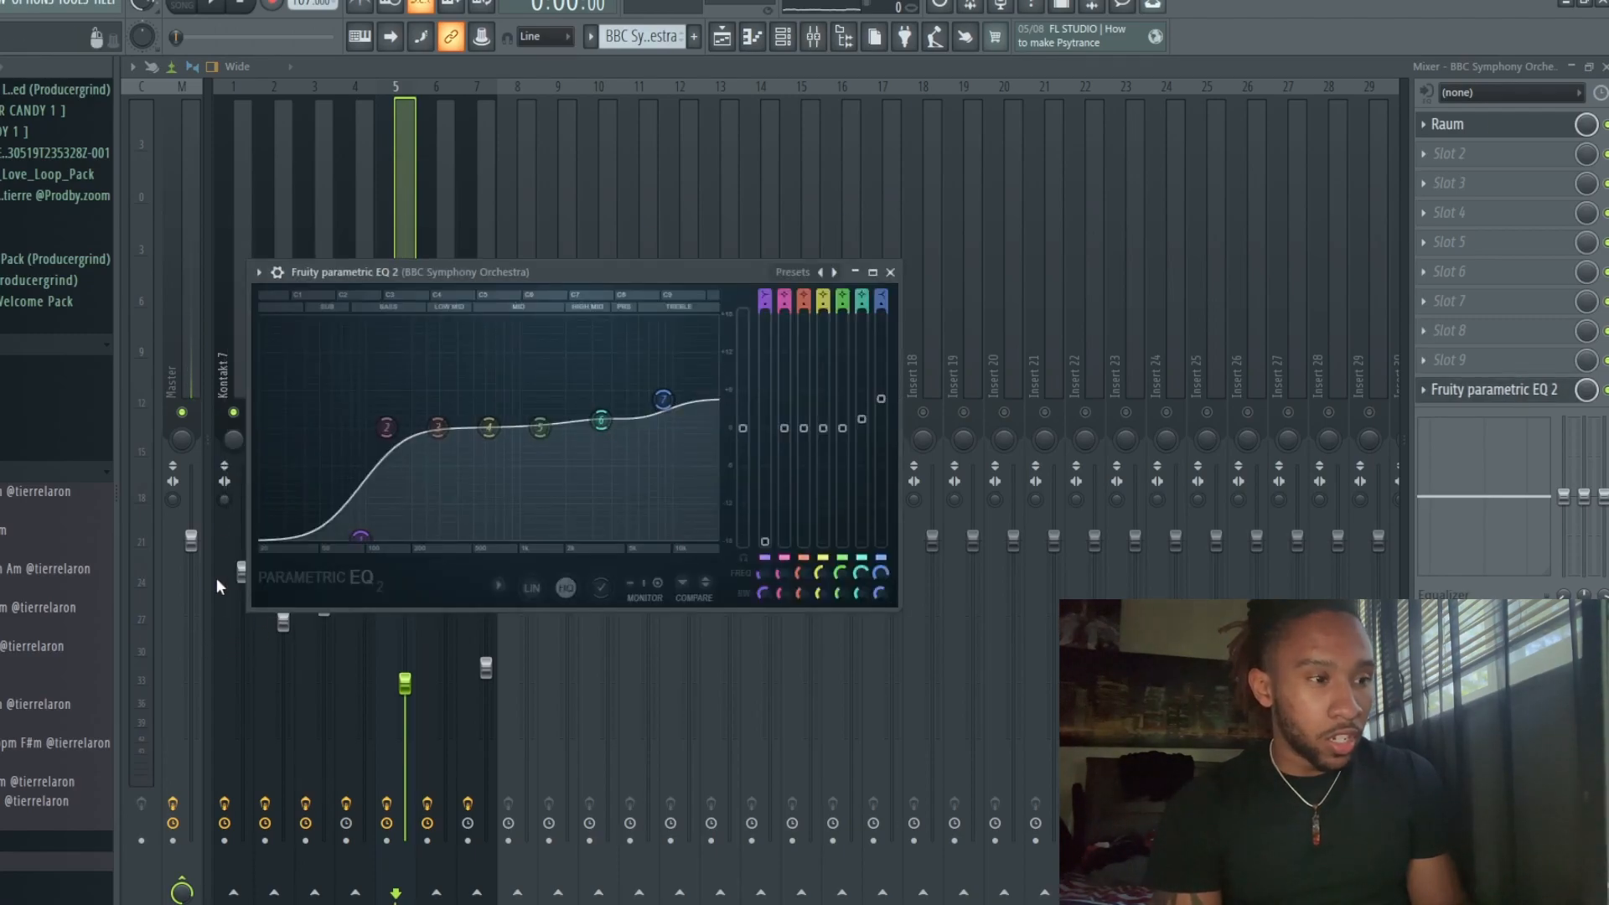
{"action": "left_click", "coordinate": [890, 272]}
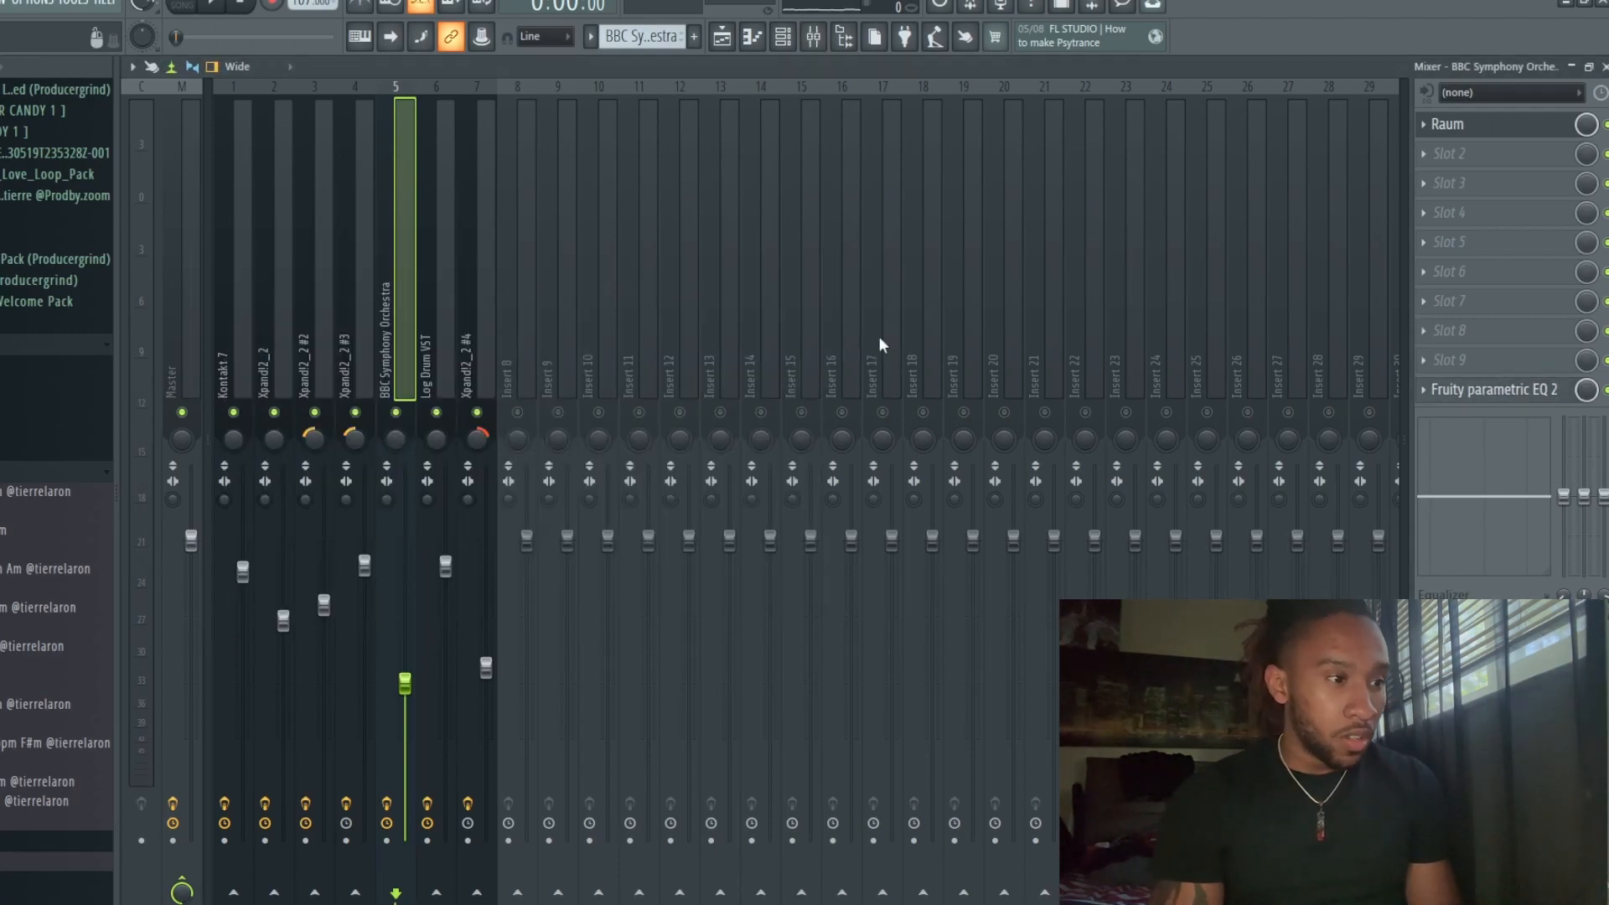
Select the Xpand!2_2 #4 pattern in the playlist and inspect the 39 Woody preset of its instrument.
{"action": "left_click", "coordinate": [725, 47]}
{"action": "left_click", "coordinate": [227, 279]}
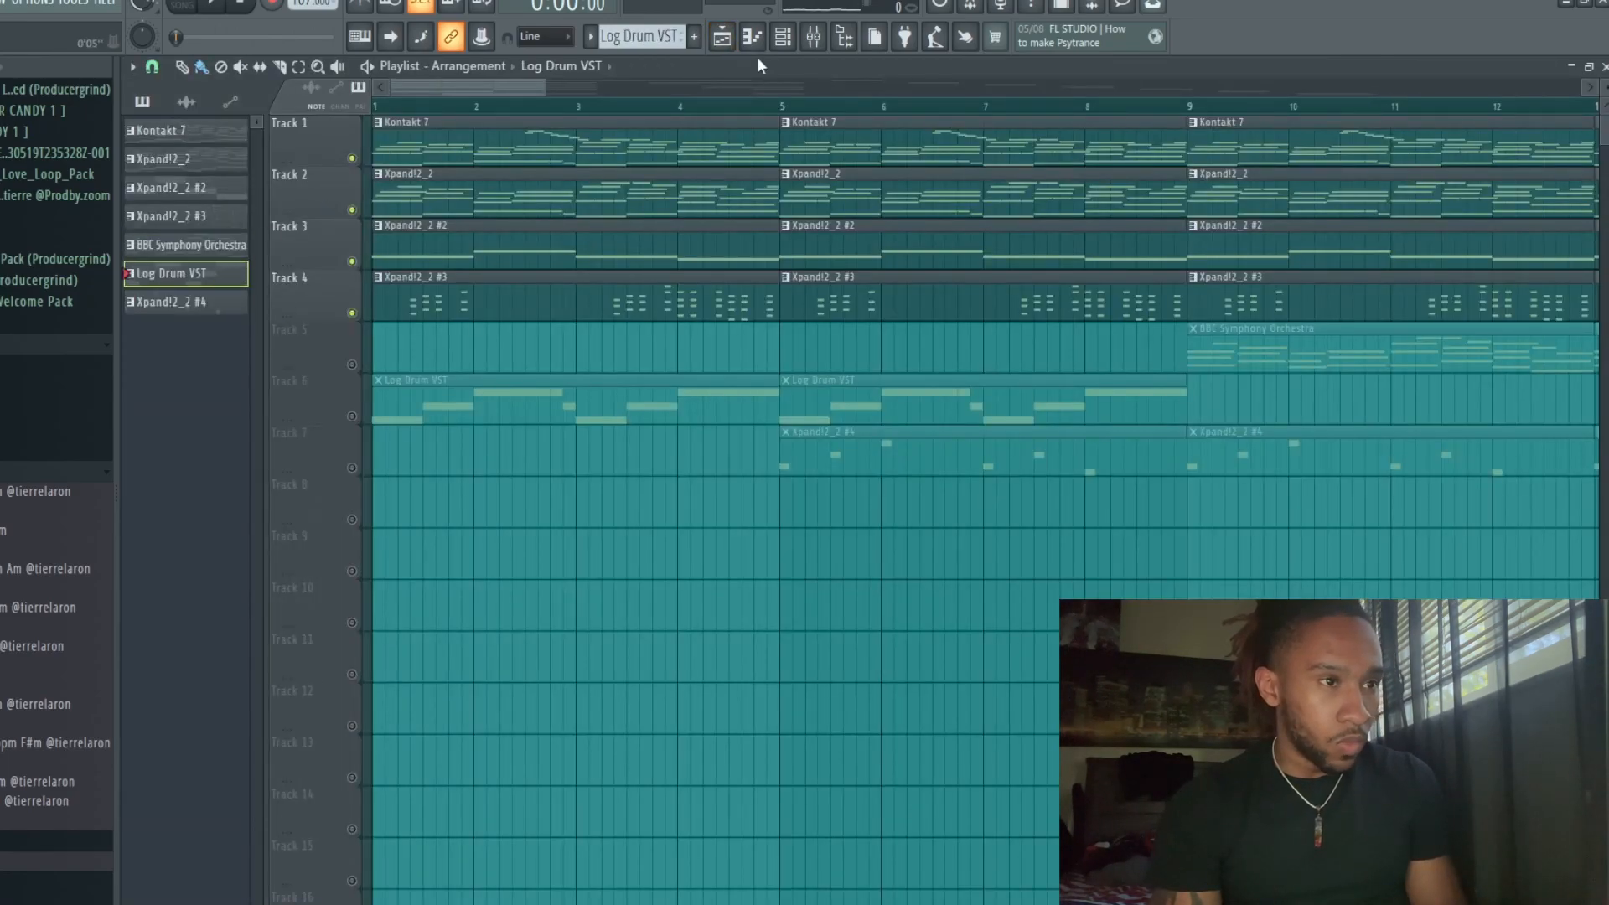
{"action": "left_click", "coordinate": [189, 303]}
{"action": "left_click", "coordinate": [782, 36]}
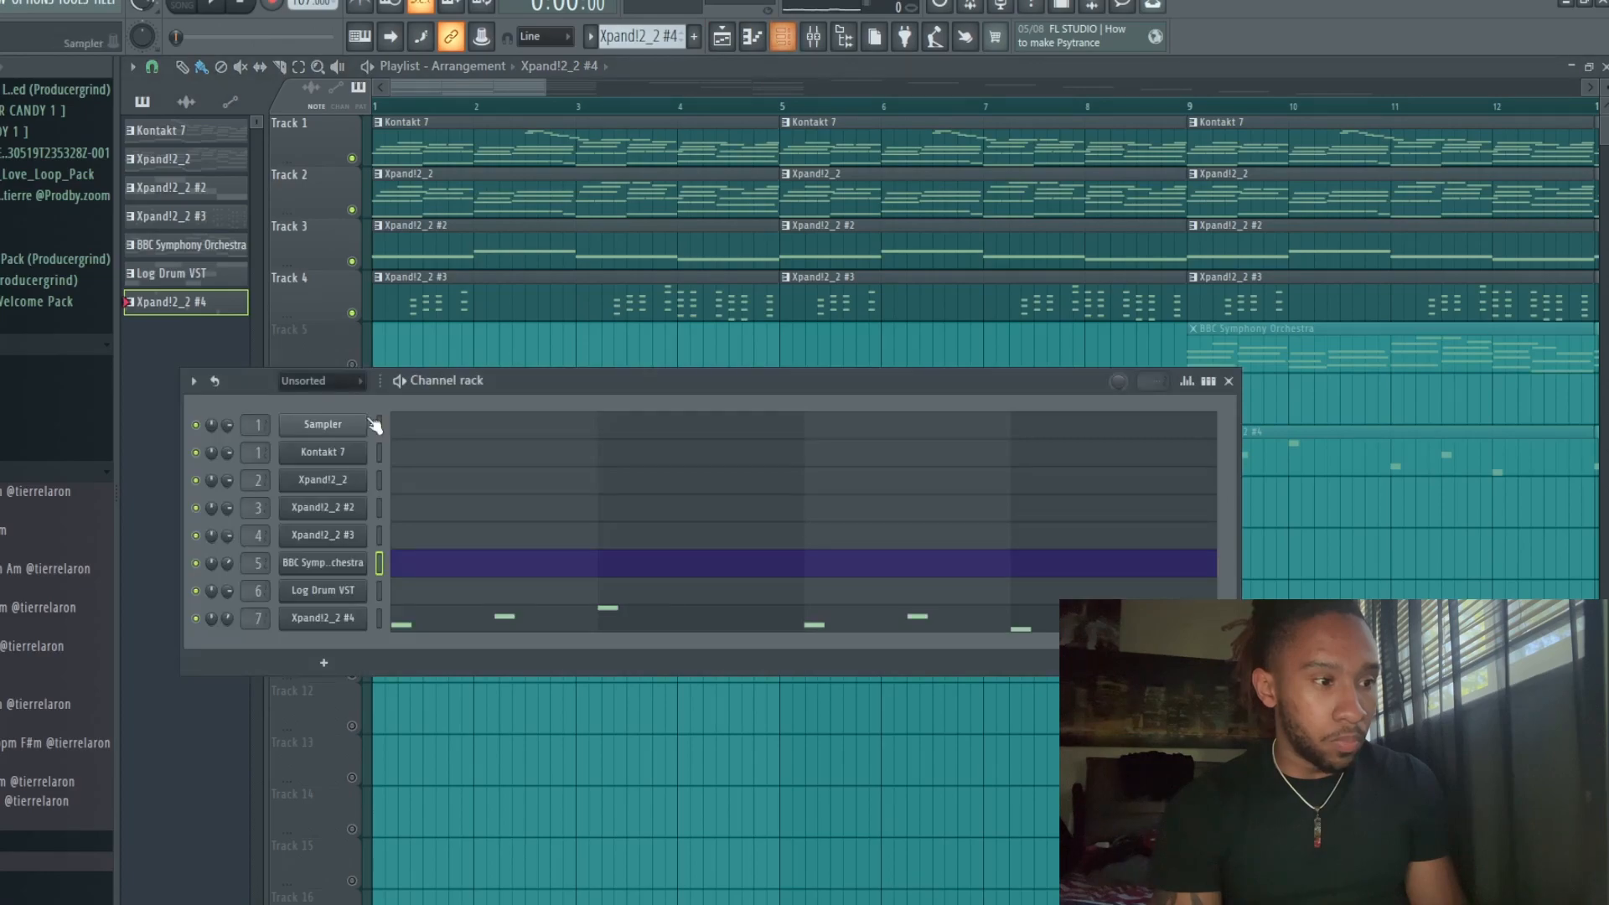
{"action": "left_click", "coordinate": [334, 621]}
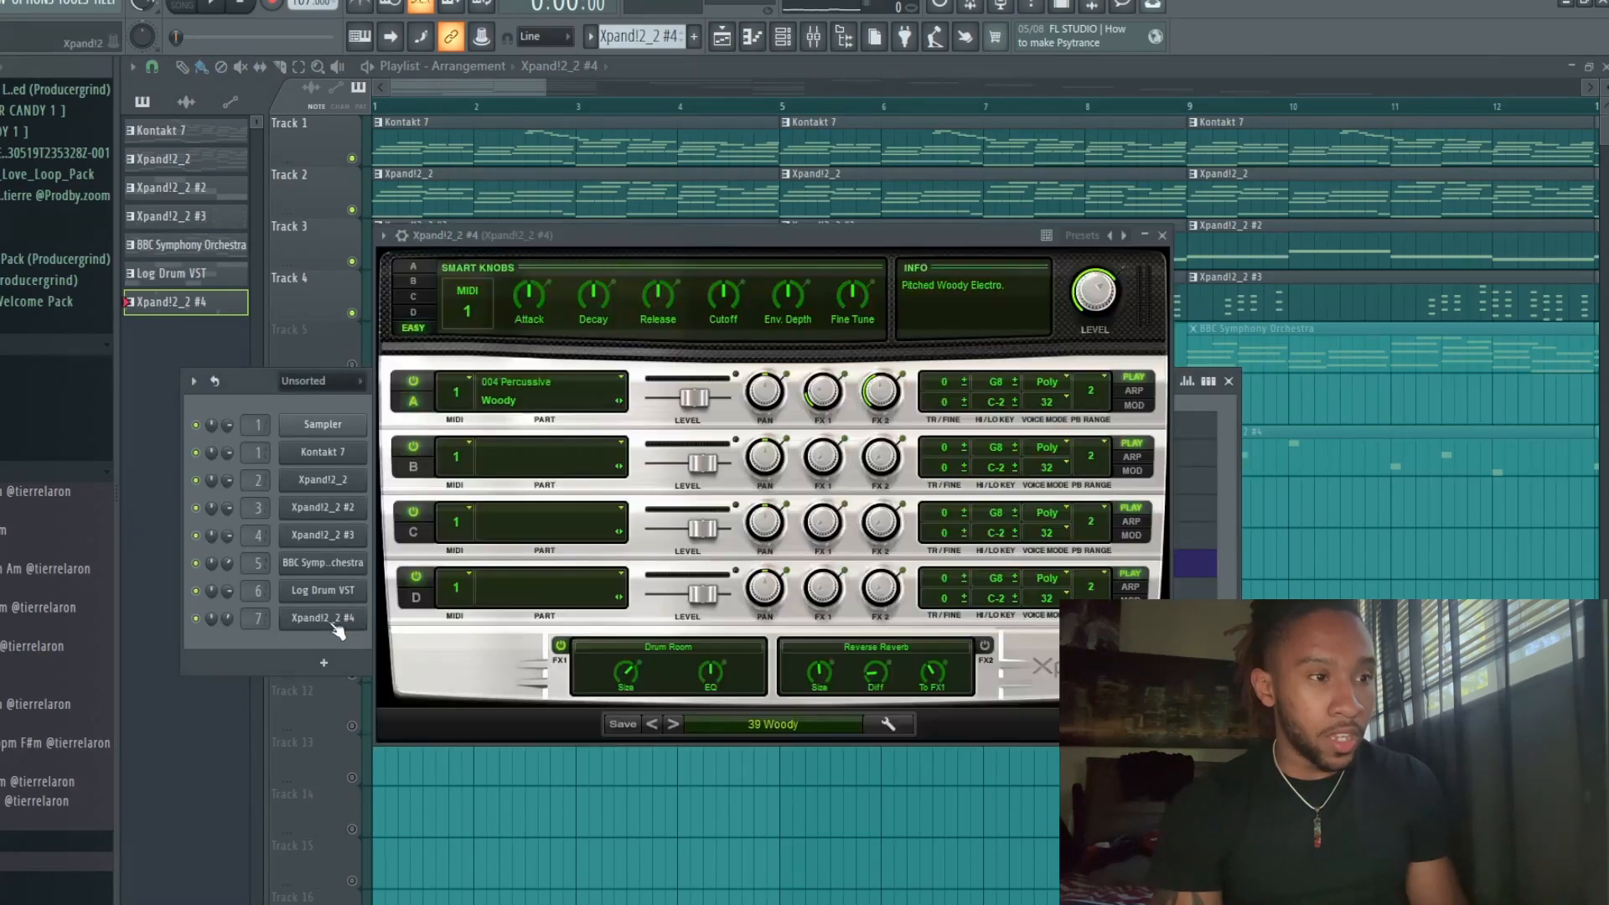
{"action": "left_click", "coordinate": [1163, 237]}
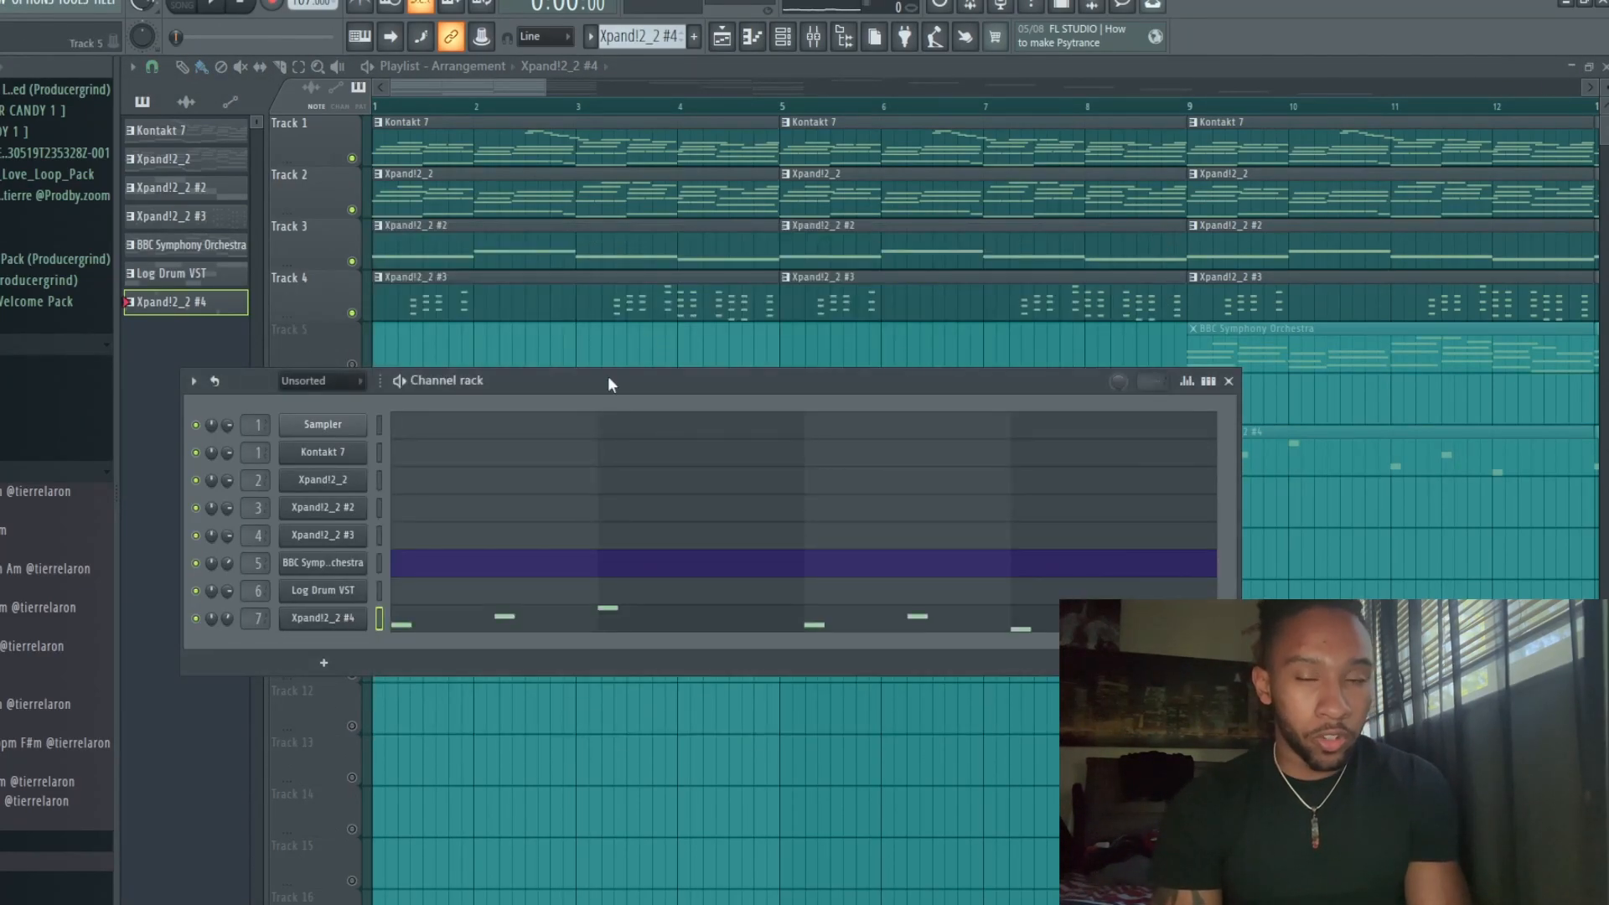
{"action": "left_click", "coordinate": [365, 625]}
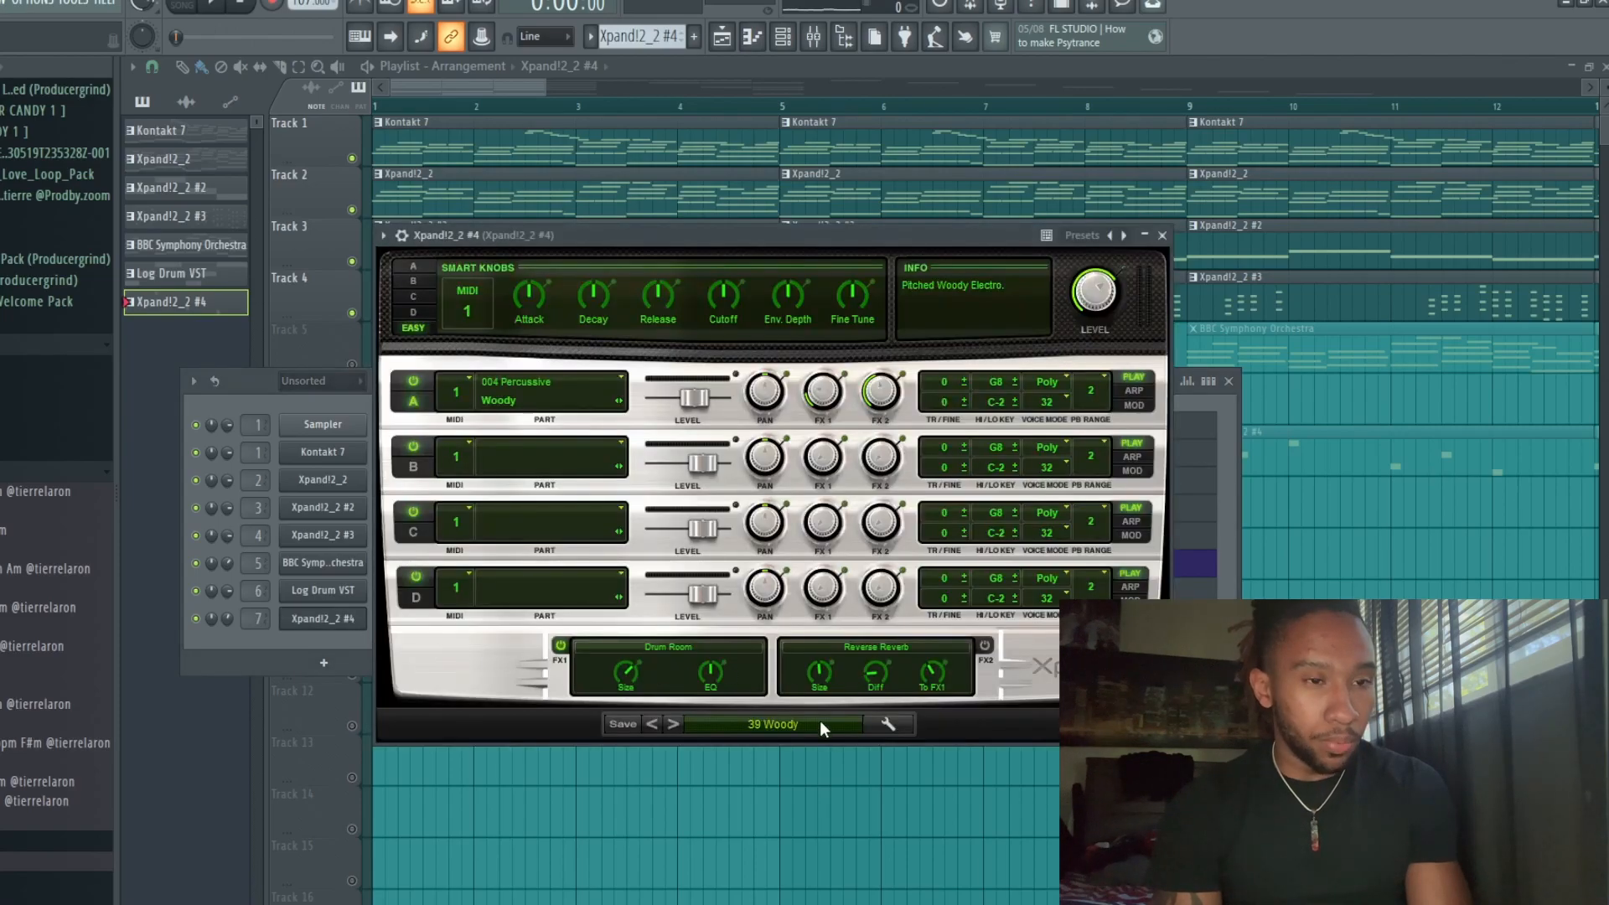
{"action": "left_click", "coordinate": [1162, 236]}
Open the Xpand!2_2 #4 pattern in the piano roll and play its short percussive notes.
{"action": "left_click", "coordinate": [607, 631]}
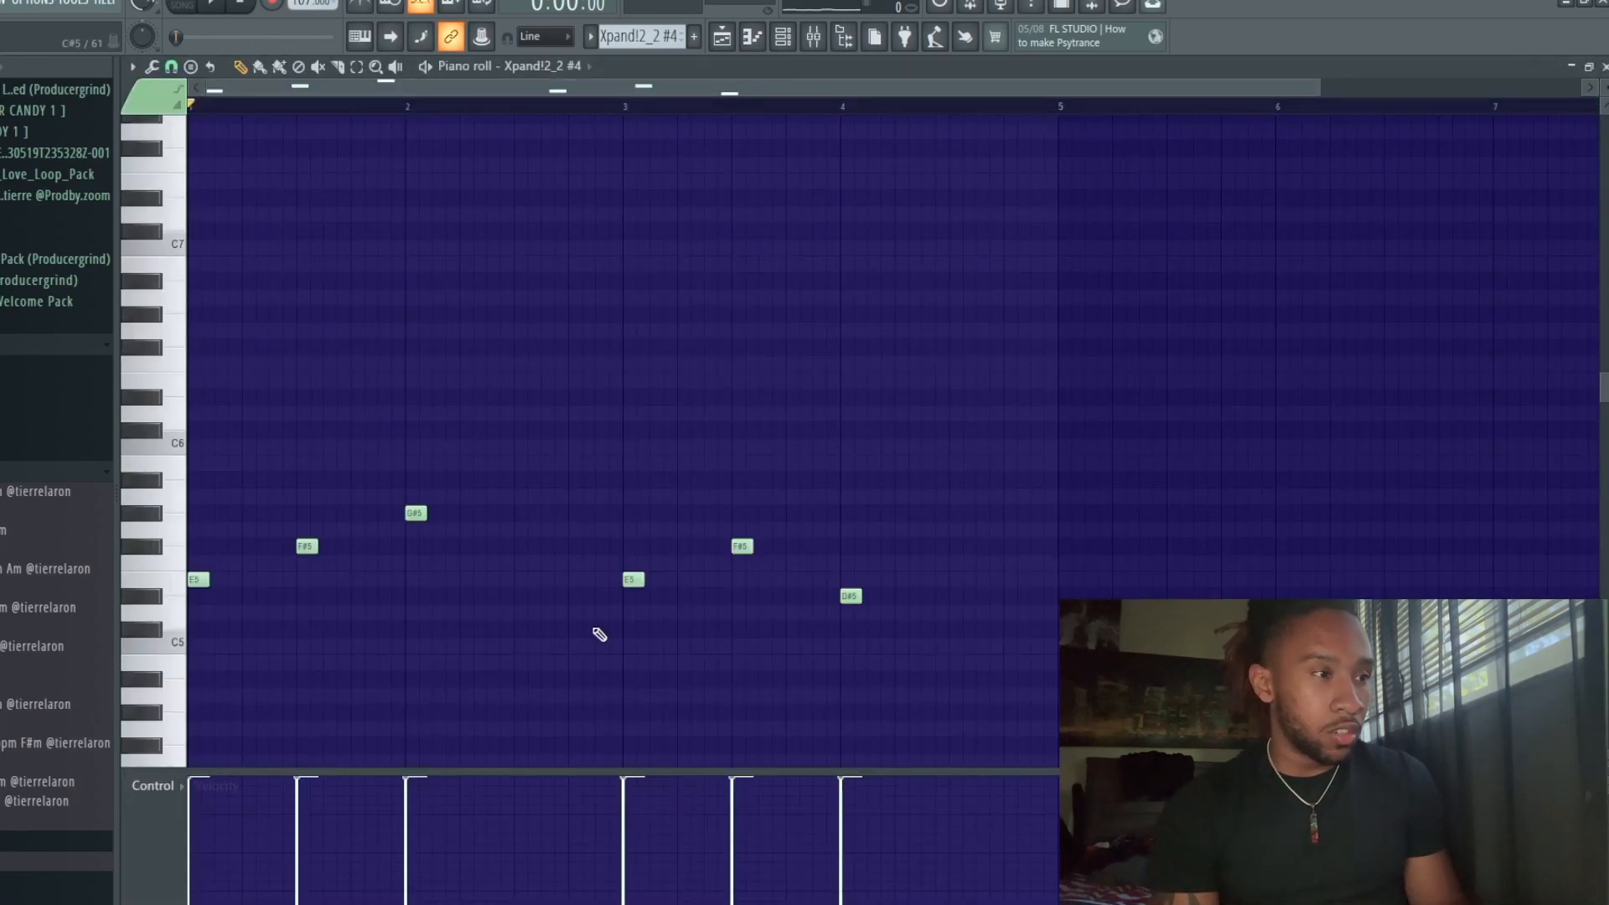
{"action": "key", "text": "space"}
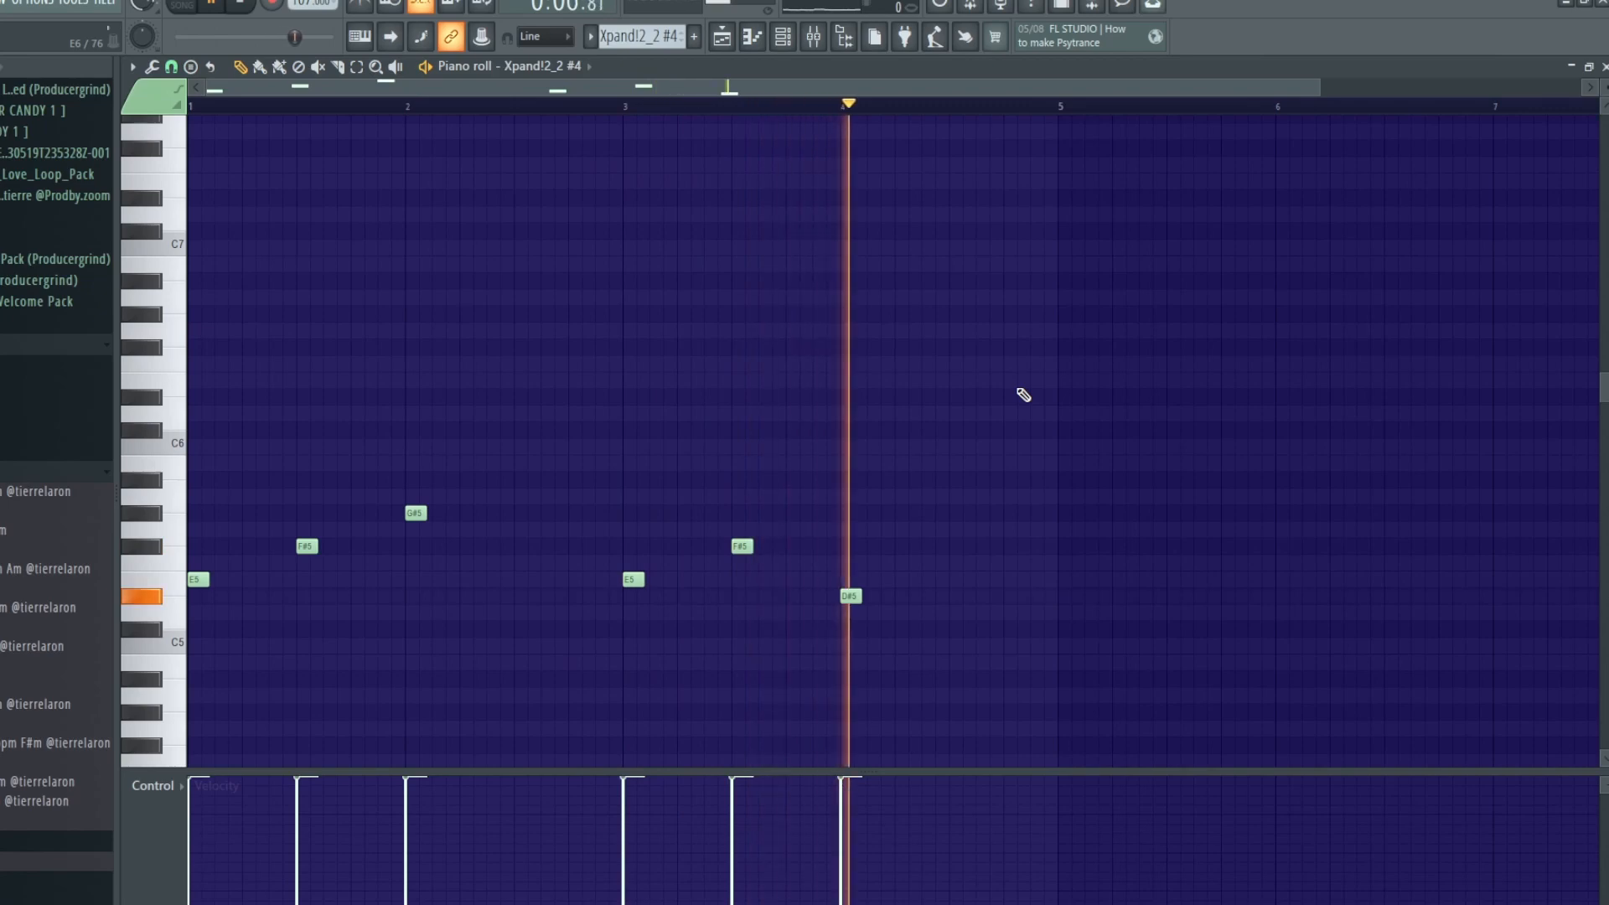
{"action": "key", "text": "space"}
Play the Xpand!2_2 #4 pattern from the mixer and inspect the Silver Phase preset in its Guitar Rig 6 effect.
{"action": "left_click", "coordinate": [813, 36]}
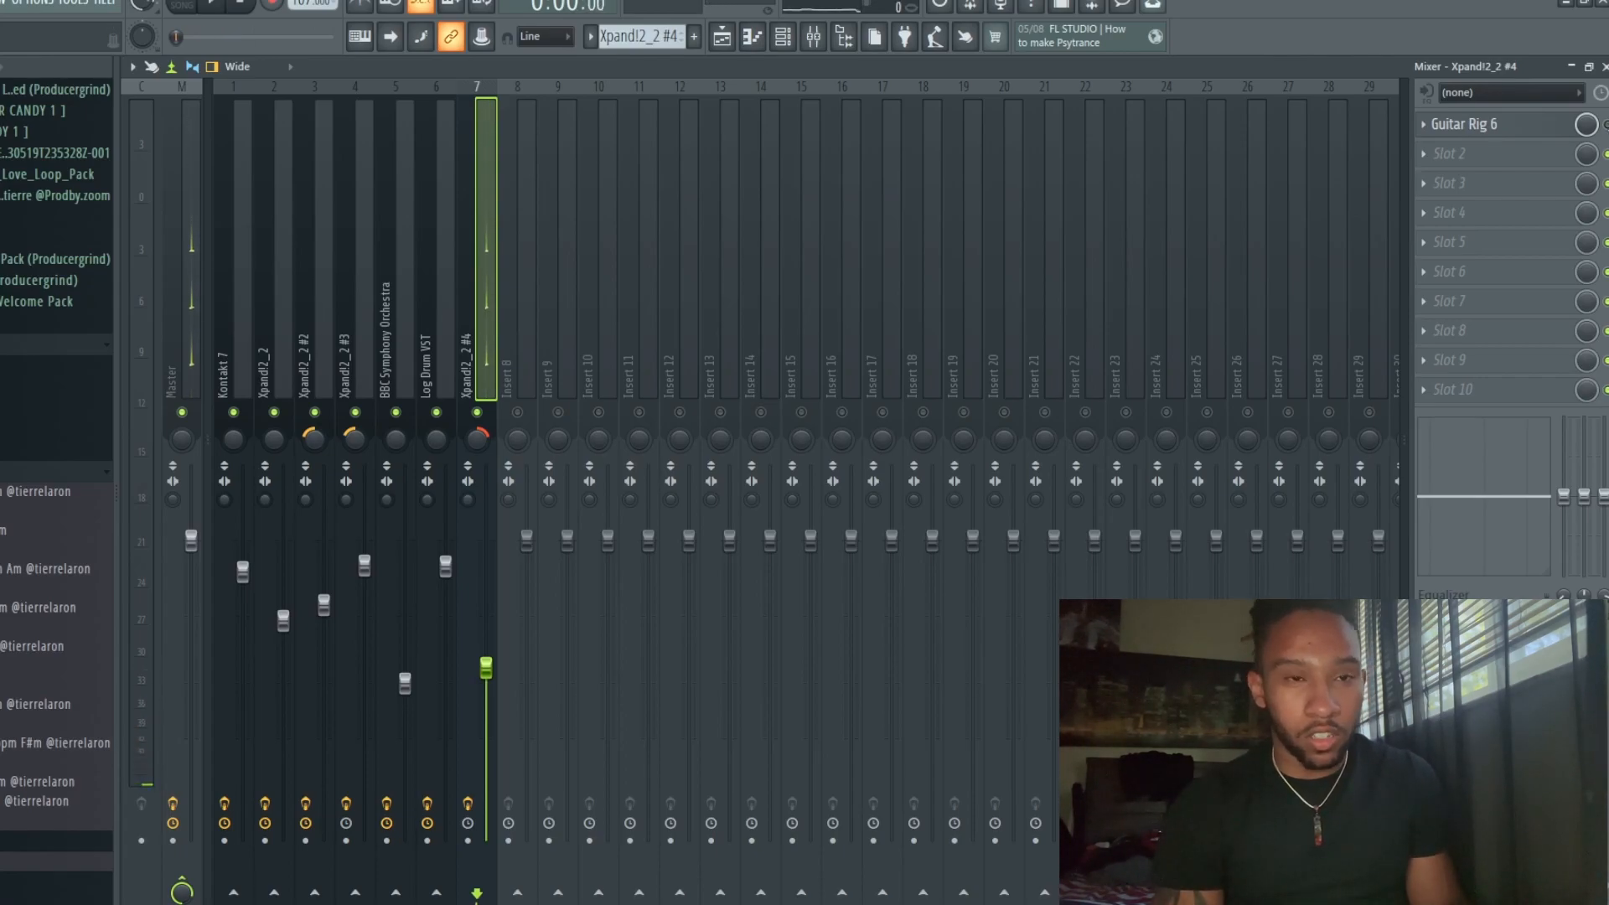
{"action": "key", "text": "space"}
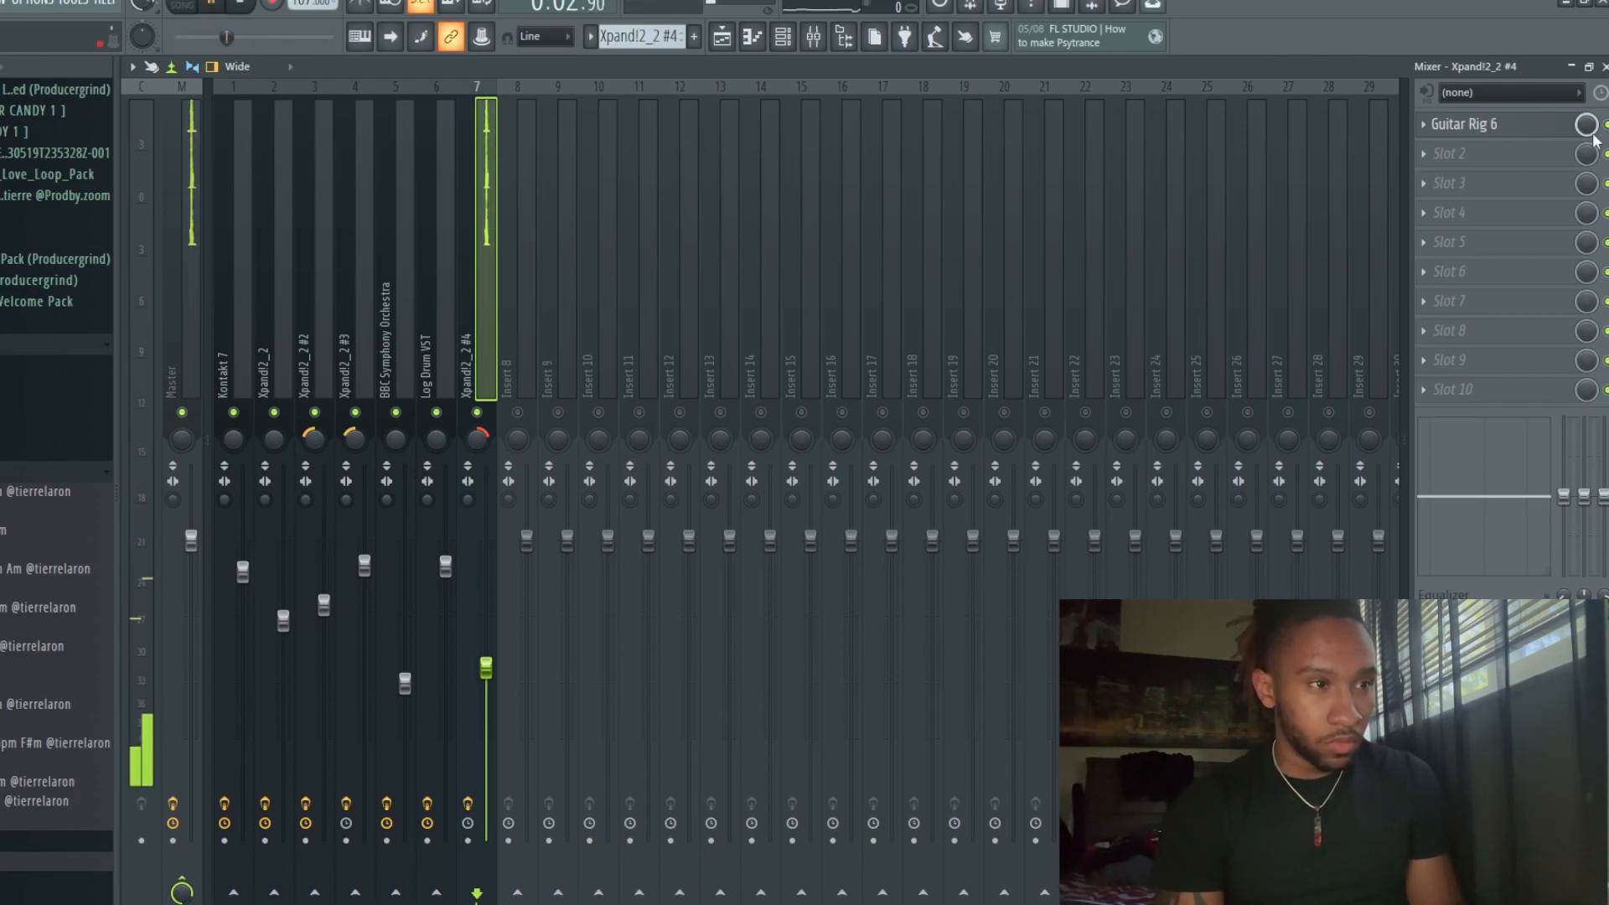
{"action": "key", "text": "space"}
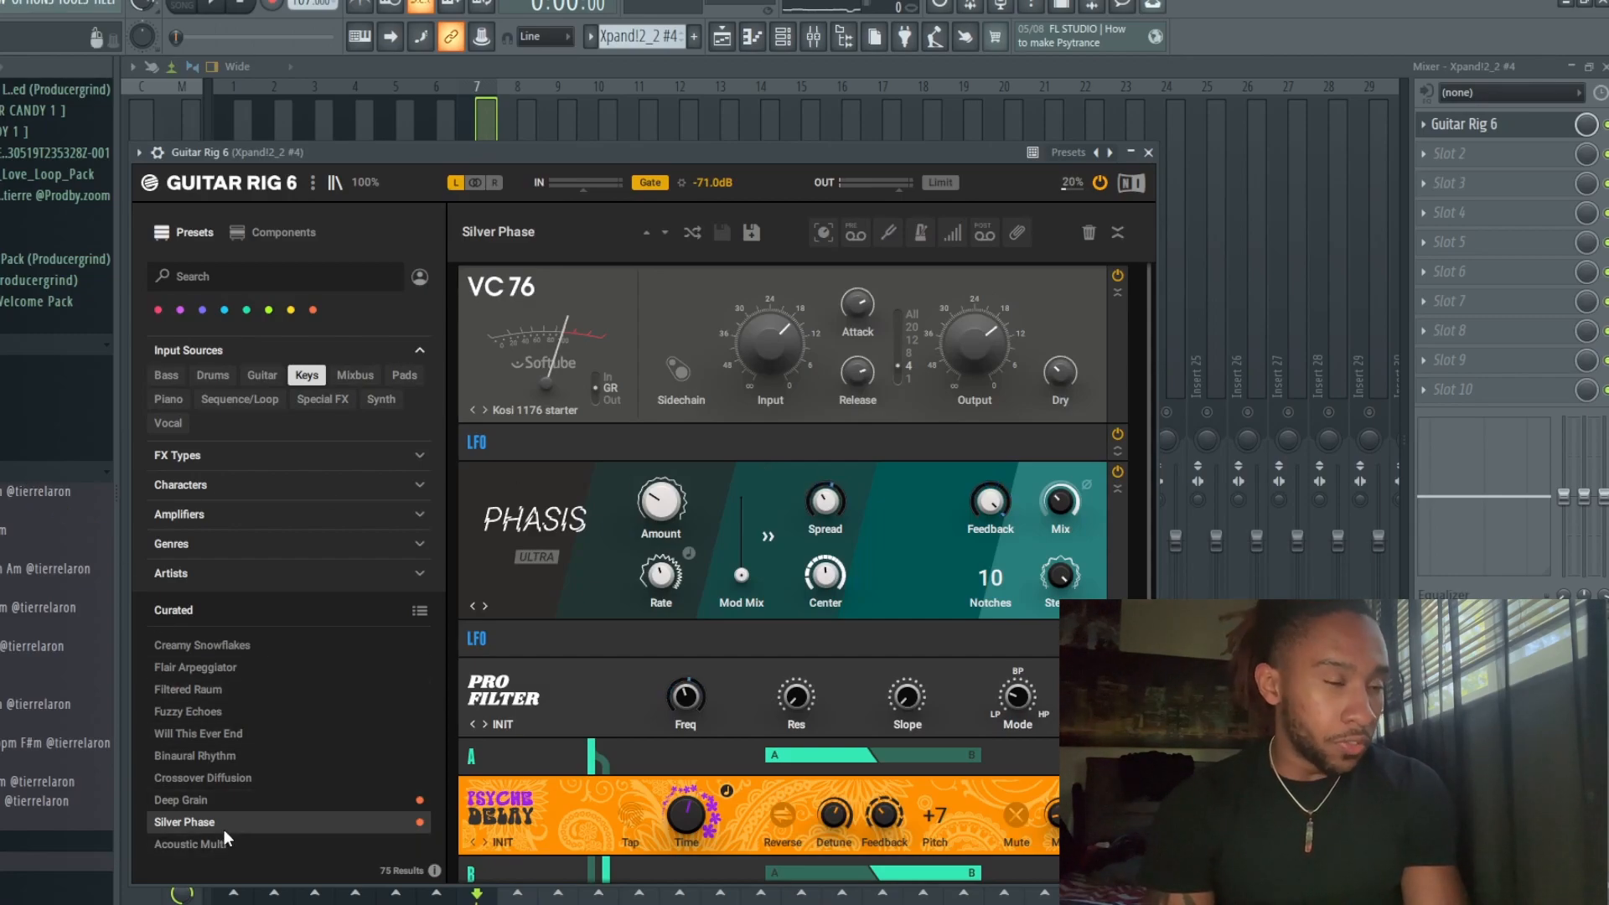
{"action": "left_click", "coordinate": [1148, 152]}
Solo Track 6 in the playlist and inspect the Sub 003 (SUS) preset of the Log Drum VST instrument.
{"action": "left_click", "coordinate": [722, 36]}
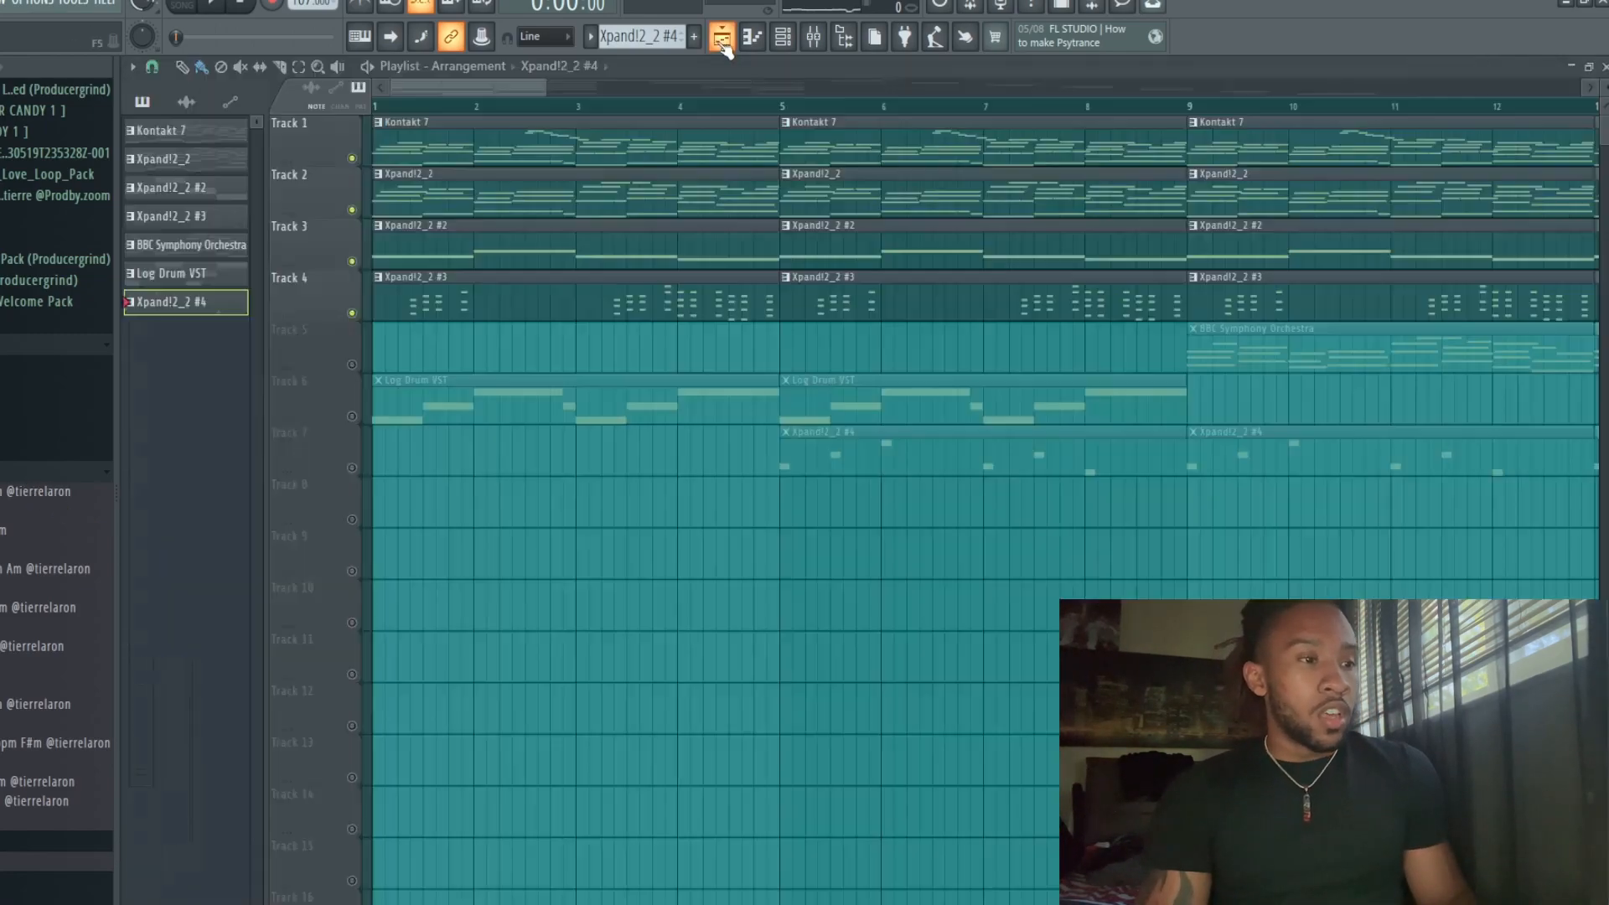
{"action": "left_click", "coordinate": [362, 423]}
{"action": "left_click", "coordinate": [812, 38]}
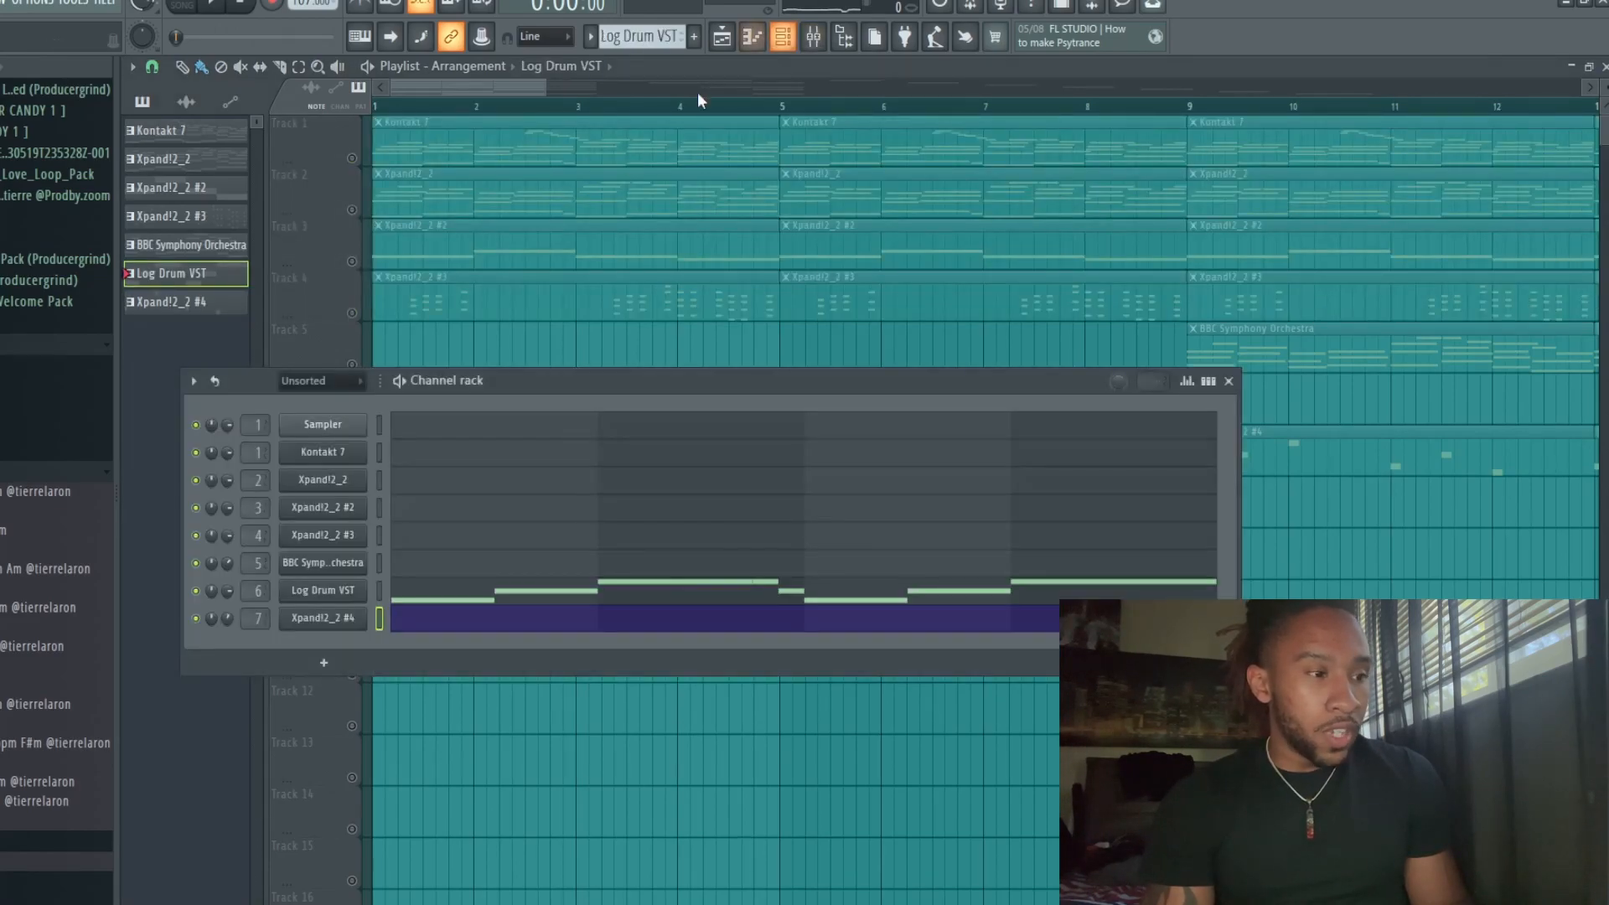
{"action": "left_click", "coordinate": [325, 591]}
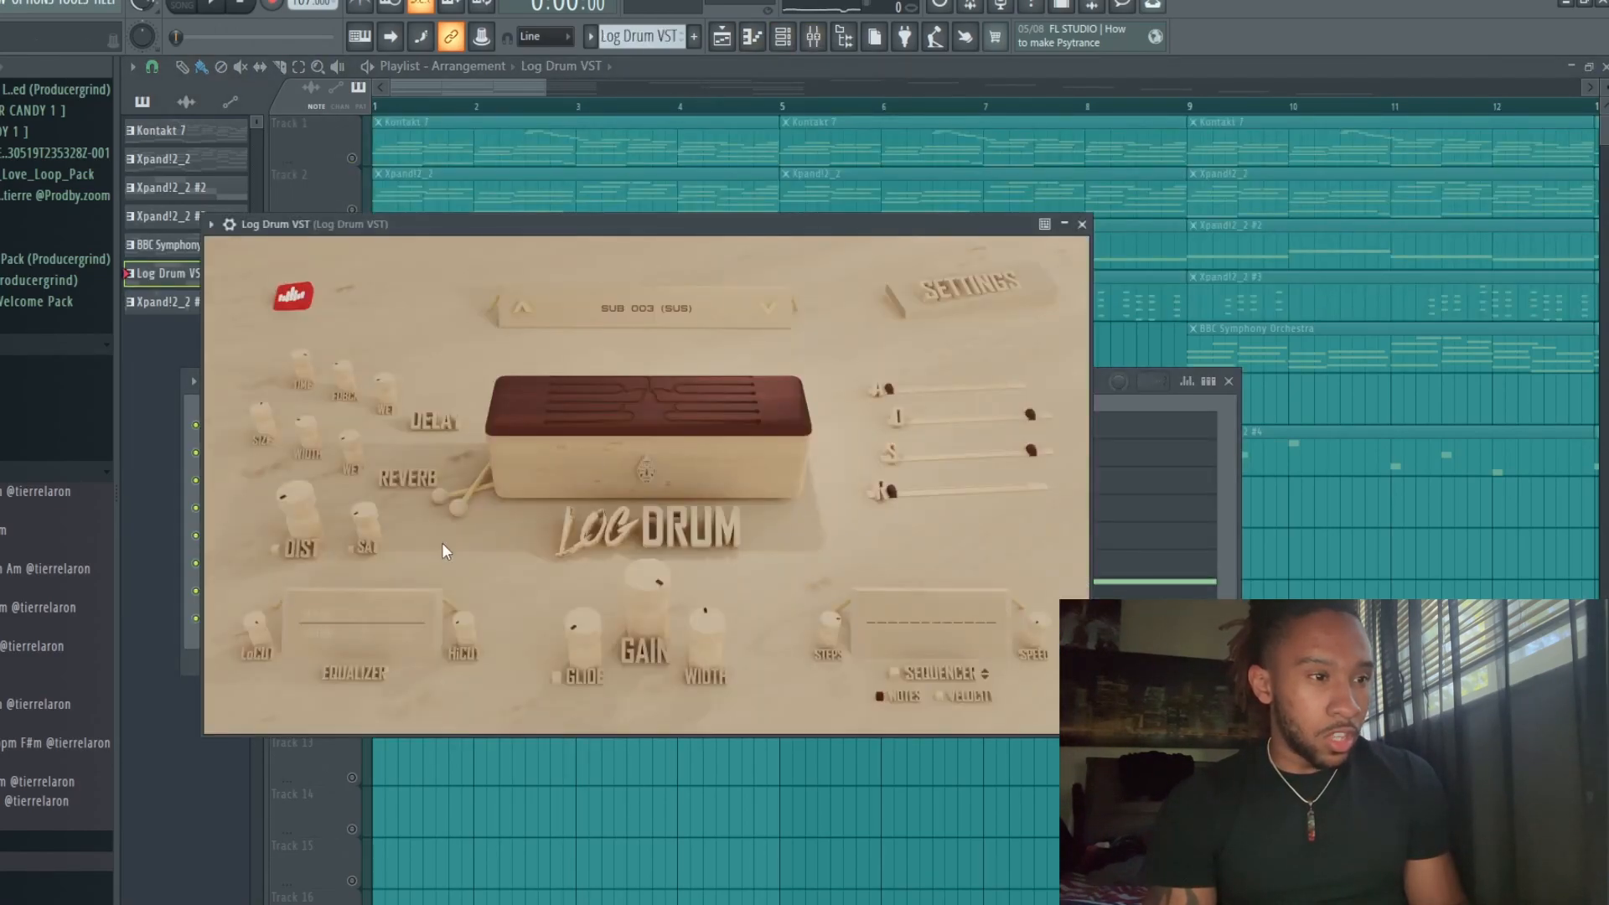
{"action": "left_click", "coordinate": [1082, 224]}
Open the Log Drum VST pattern in the piano roll and play its bass notes.
{"action": "left_click", "coordinate": [748, 594]}
{"action": "key", "text": "space"}
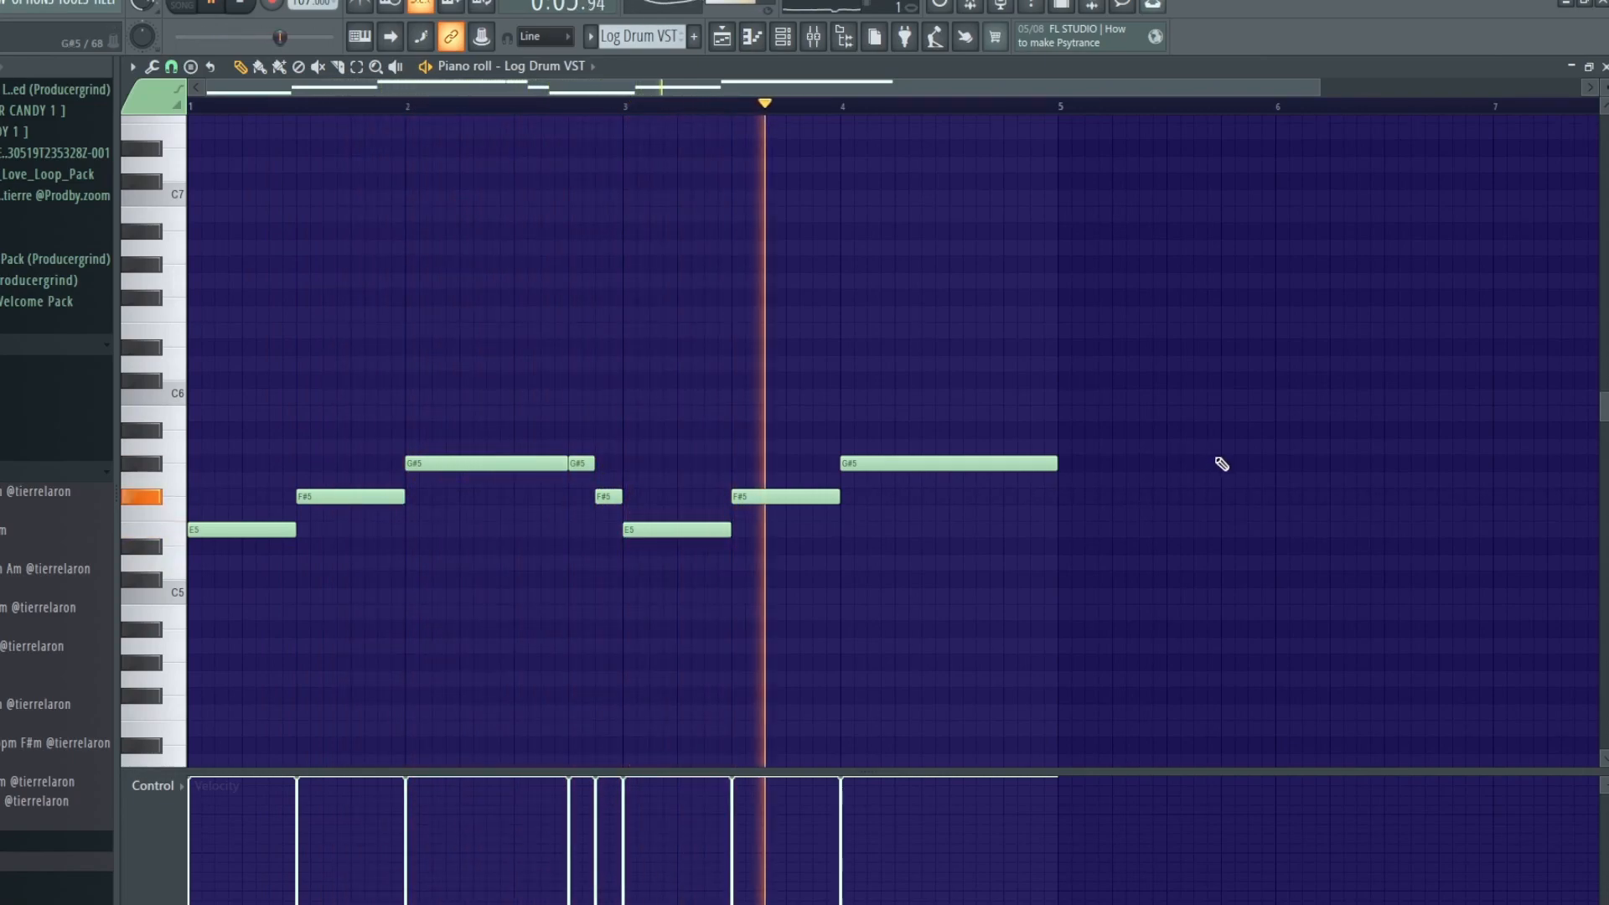
{"action": "key", "text": "space"}
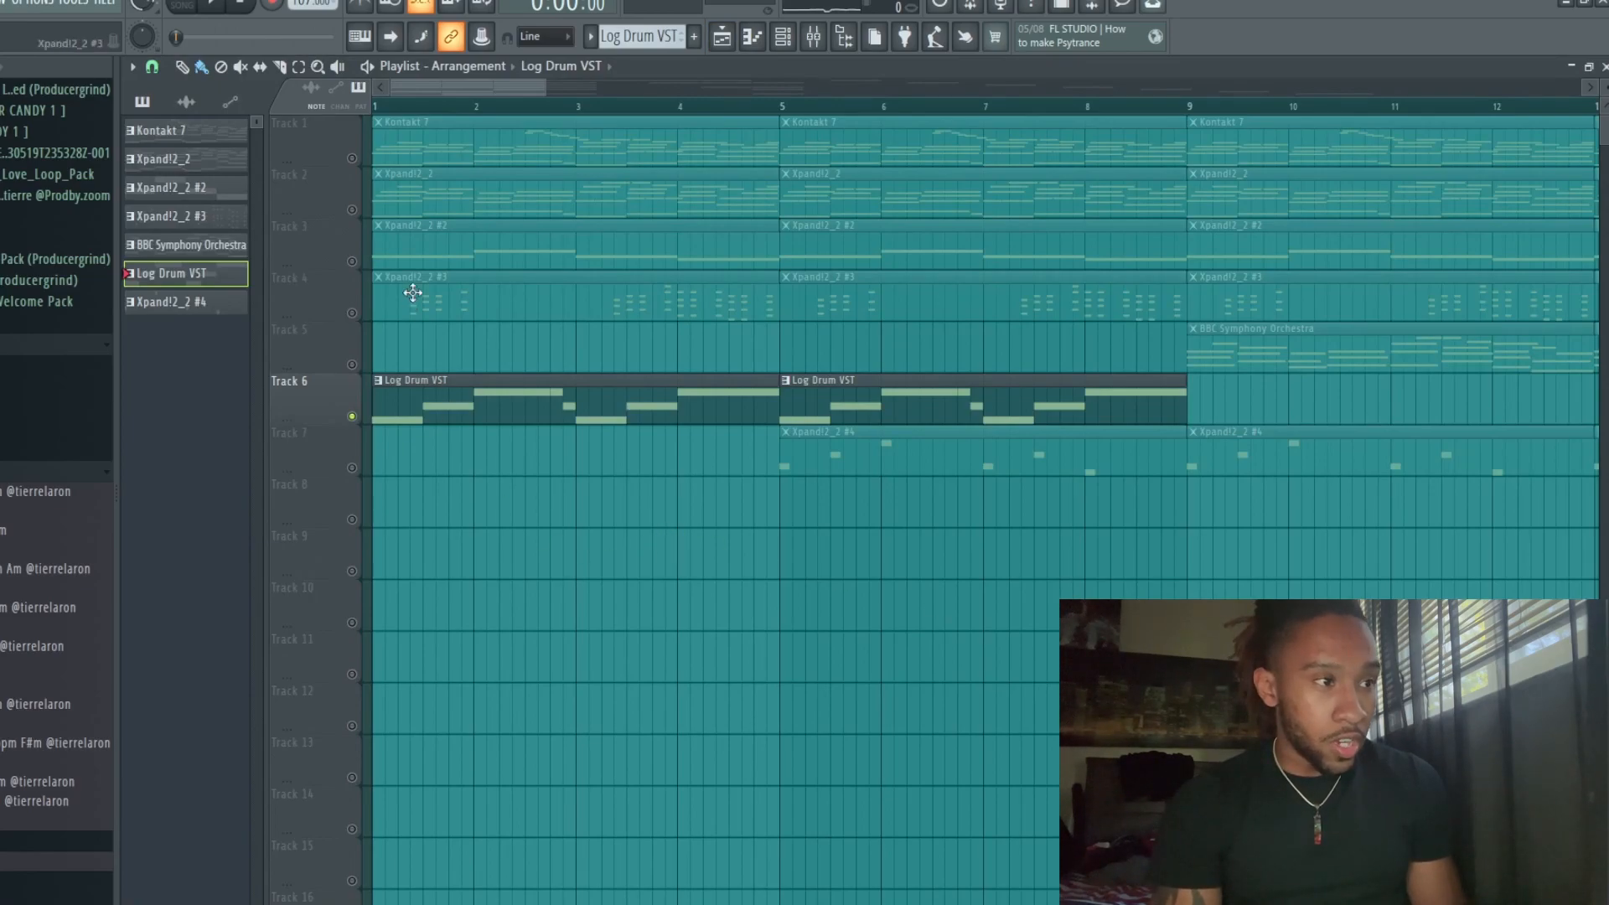
Turn off the solo so that all playlist tracks are unmuted.
{"action": "right_click", "coordinate": [355, 161]}
{"action": "right_click", "coordinate": [355, 161]}
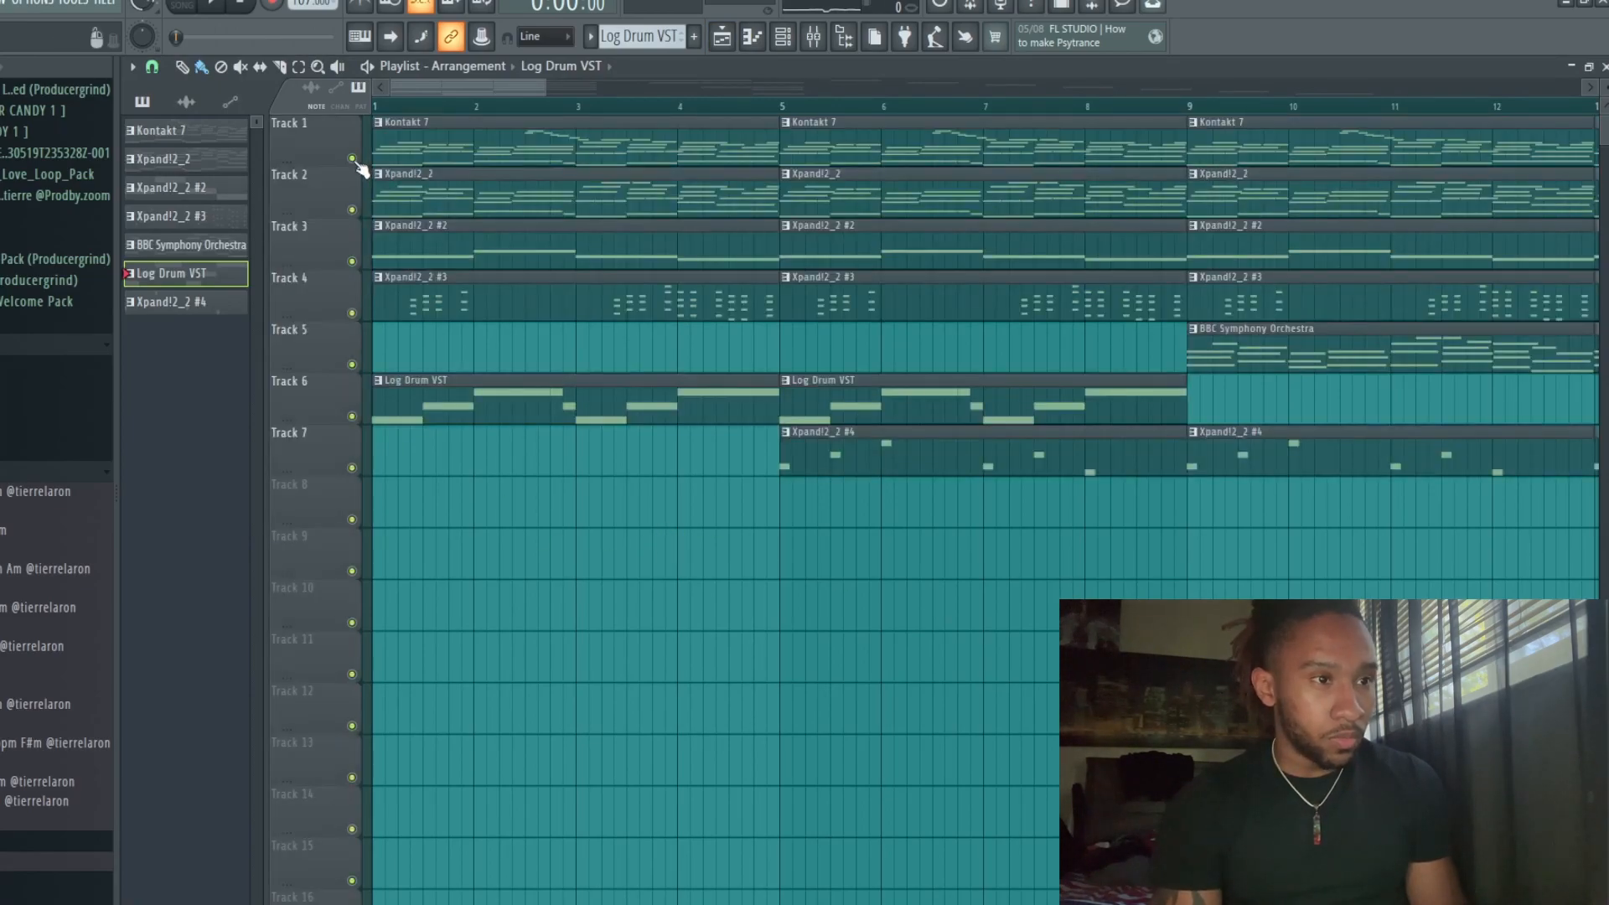
Play the full arrangement in the playlist from bar 5 through bar 12, then stop playback.
{"action": "left_click", "coordinate": [784, 107]}
{"action": "key", "text": "space"}
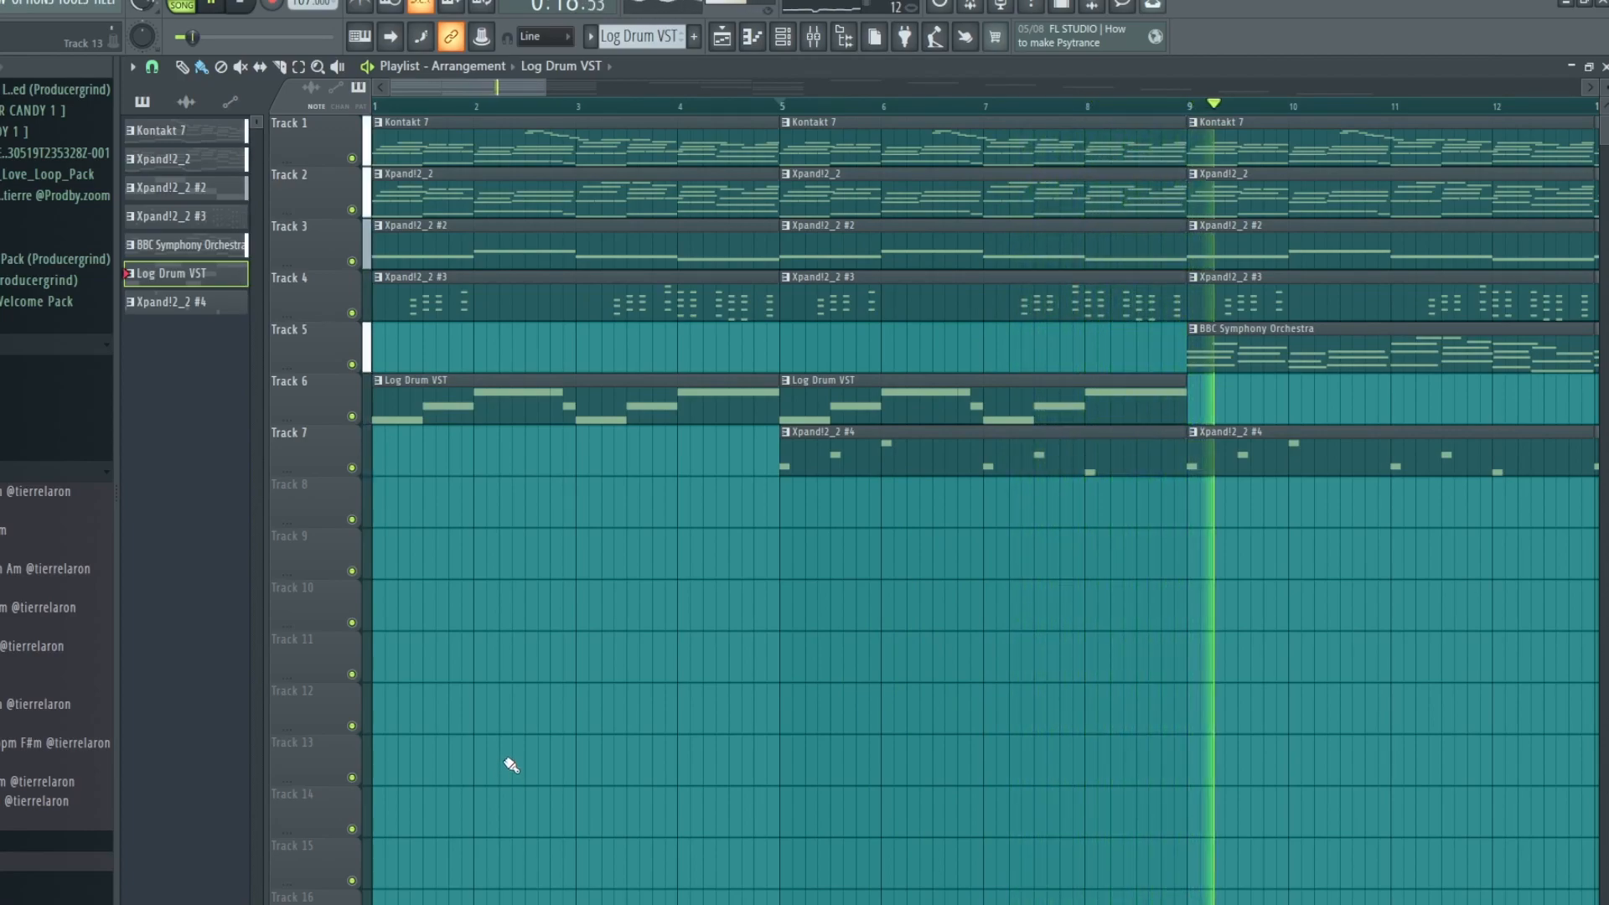
{"action": "left_click_drag", "start_coordinate": [526, 87], "coordinate": [600, 92]}
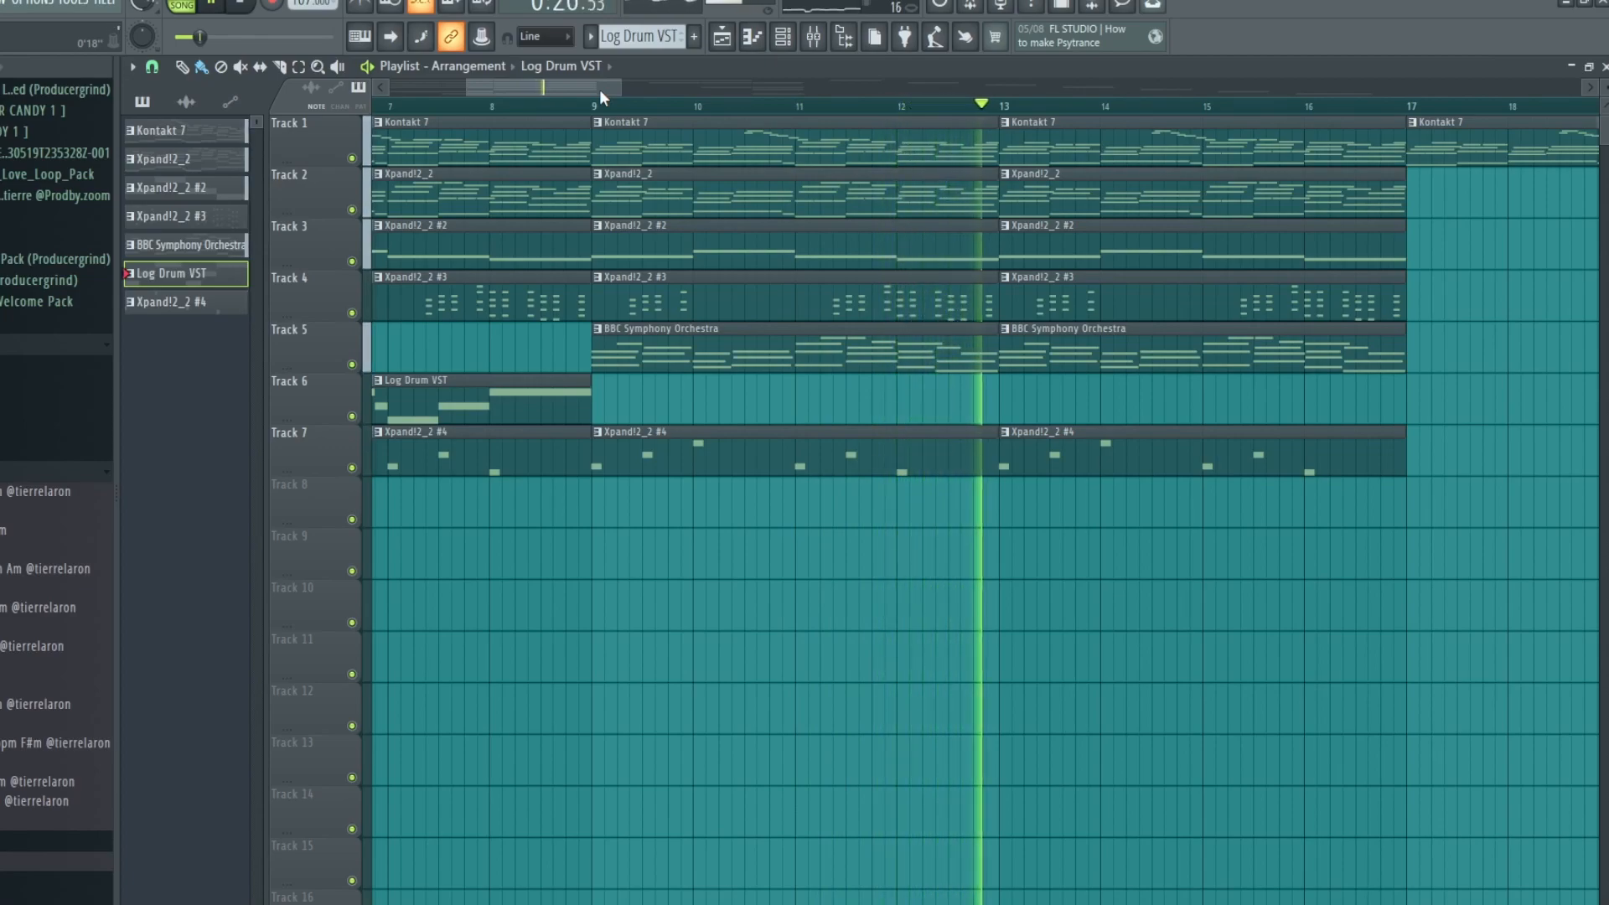
{"action": "key", "text": "space"}
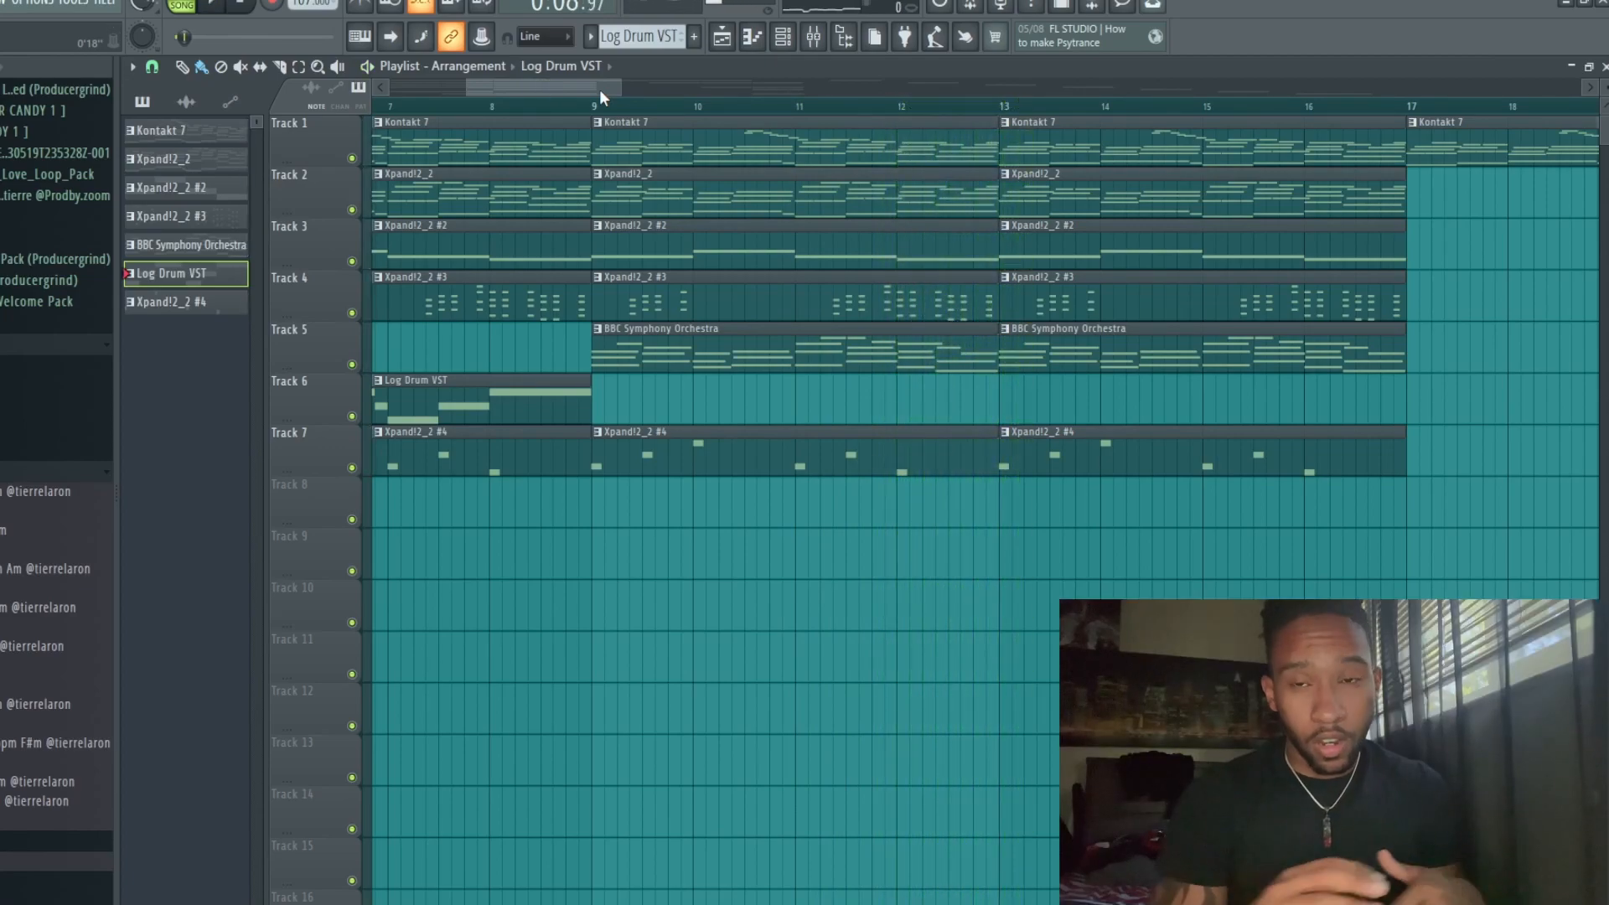
Place a C5 kick note at bar 1 in the Kick _ Fade piano roll, lengthen it to one beat and duplicate it repeatedly.
{"action": "left_click", "coordinate": [200, 595]}
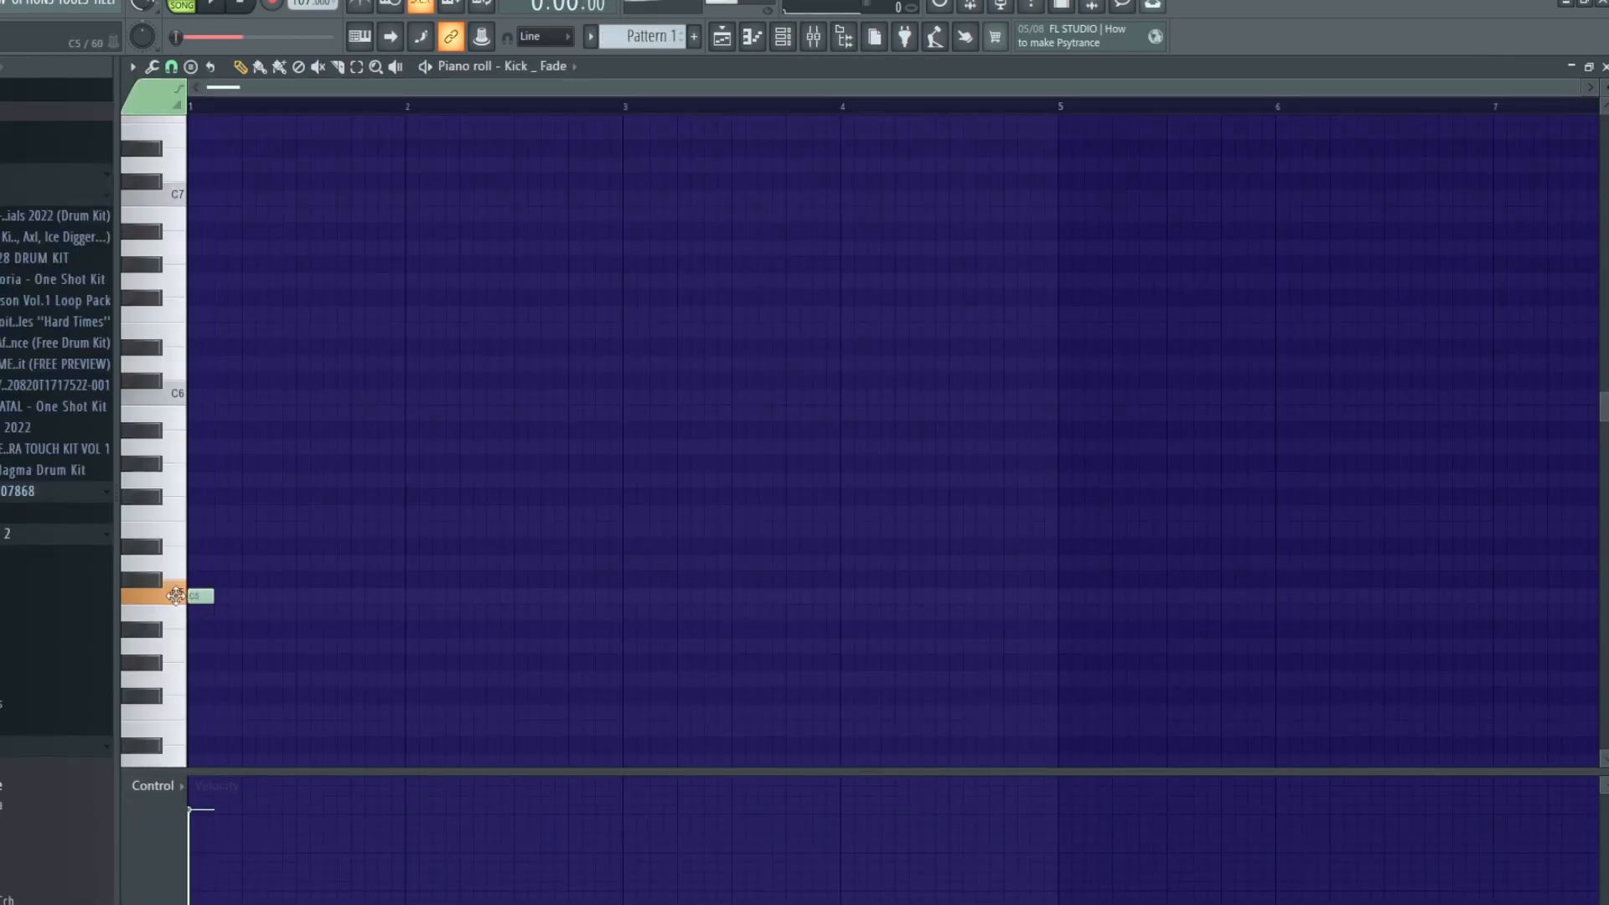
{"action": "key", "text": "space"}
{"action": "left_click_drag", "start_coordinate": [214, 596], "coordinate": [242, 604]}
{"action": "key", "text": "ctrl+b"}
{"action": "key", "text": "ctrl+b"}
{"action": "key", "text": "ctrl+b"}
{"action": "key", "text": "ctrl+b"}
Shorten the C5 kick notes starting bar 2 and continue the pattern with more back-to-back hits in that bar.
{"action": "left_click_drag", "start_coordinate": [460, 597], "coordinate": [456, 600]}
{"action": "left_click", "coordinate": [466, 596]}
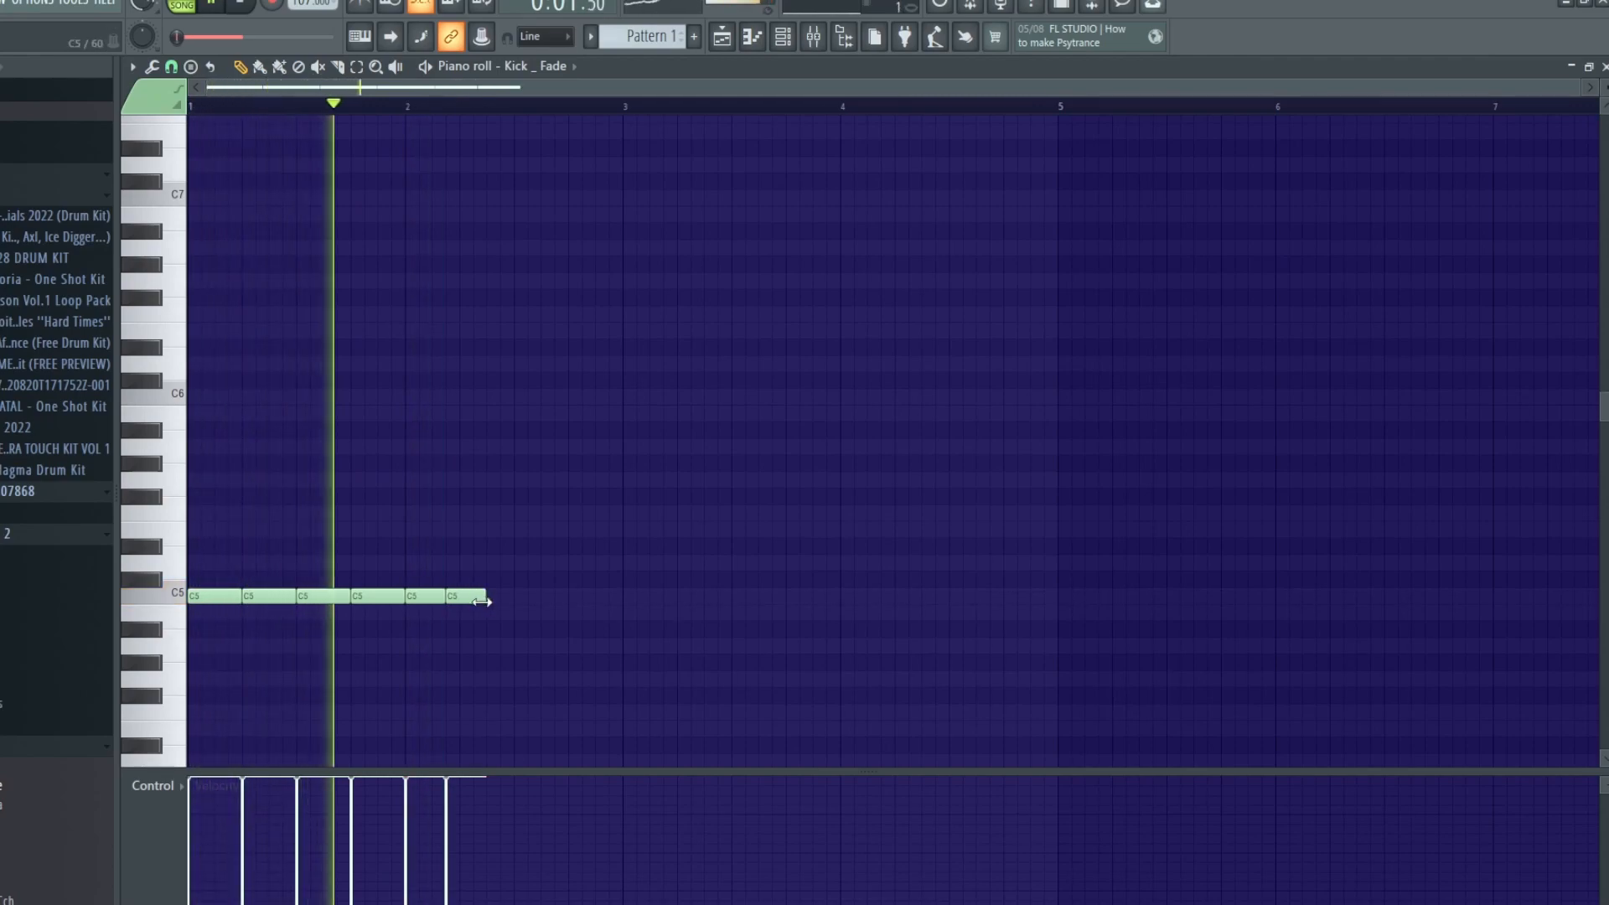
{"action": "left_click", "coordinate": [504, 598]}
{"action": "left_click", "coordinate": [550, 601]}
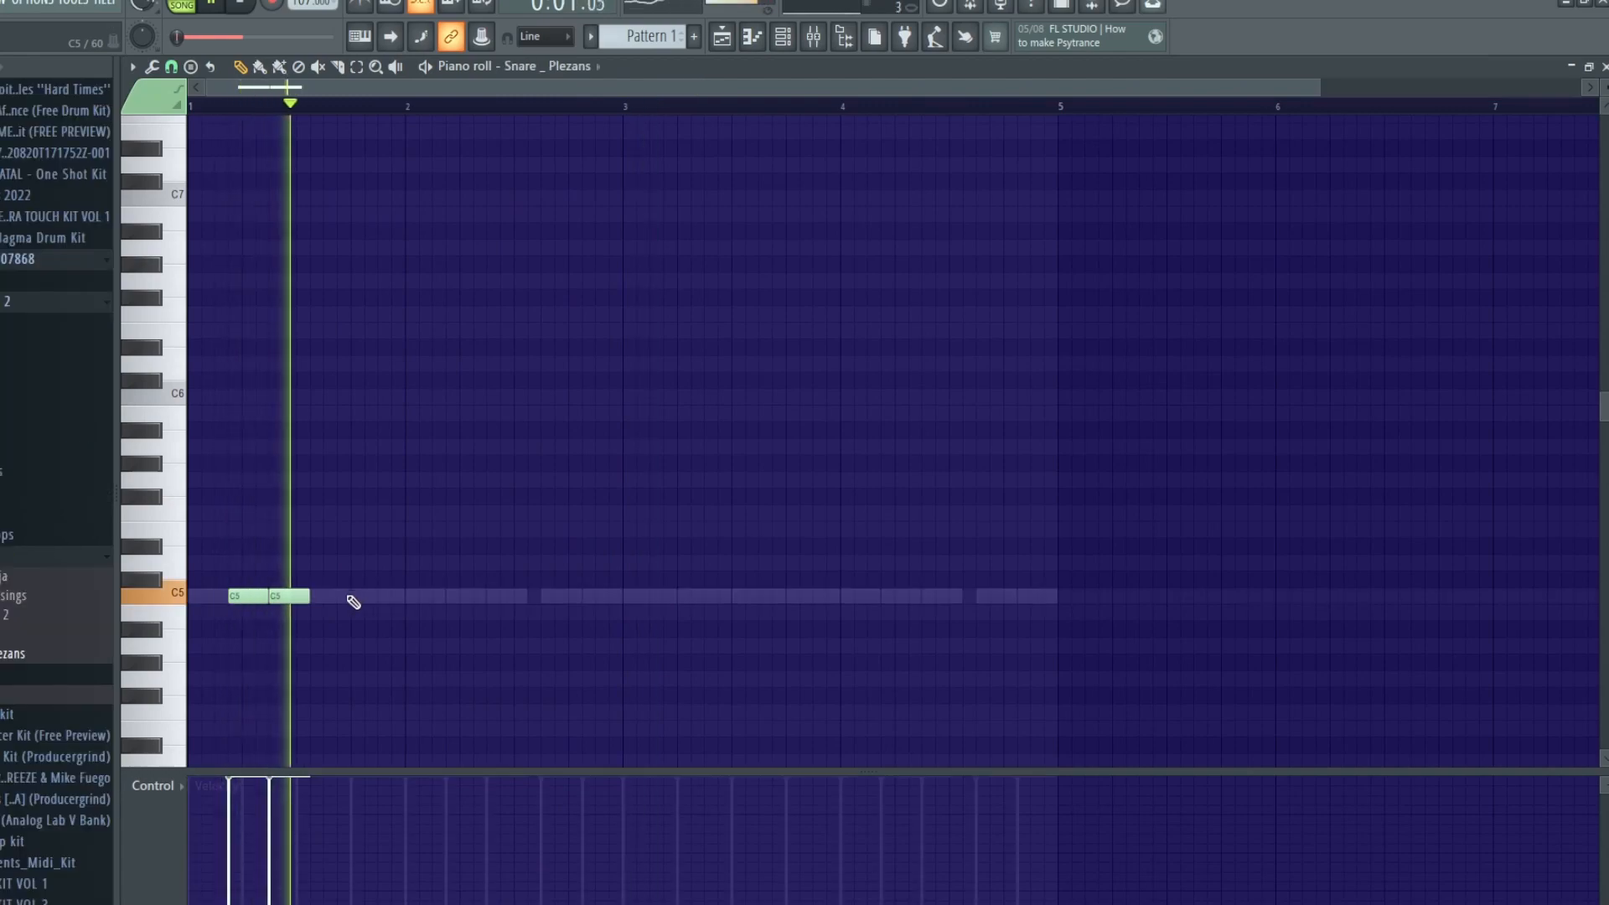
Add C5 snare hits in the second half of bar 1 for Snare _ Plezans and shorten them to one grid step.
{"action": "left_click", "coordinate": [332, 596]}
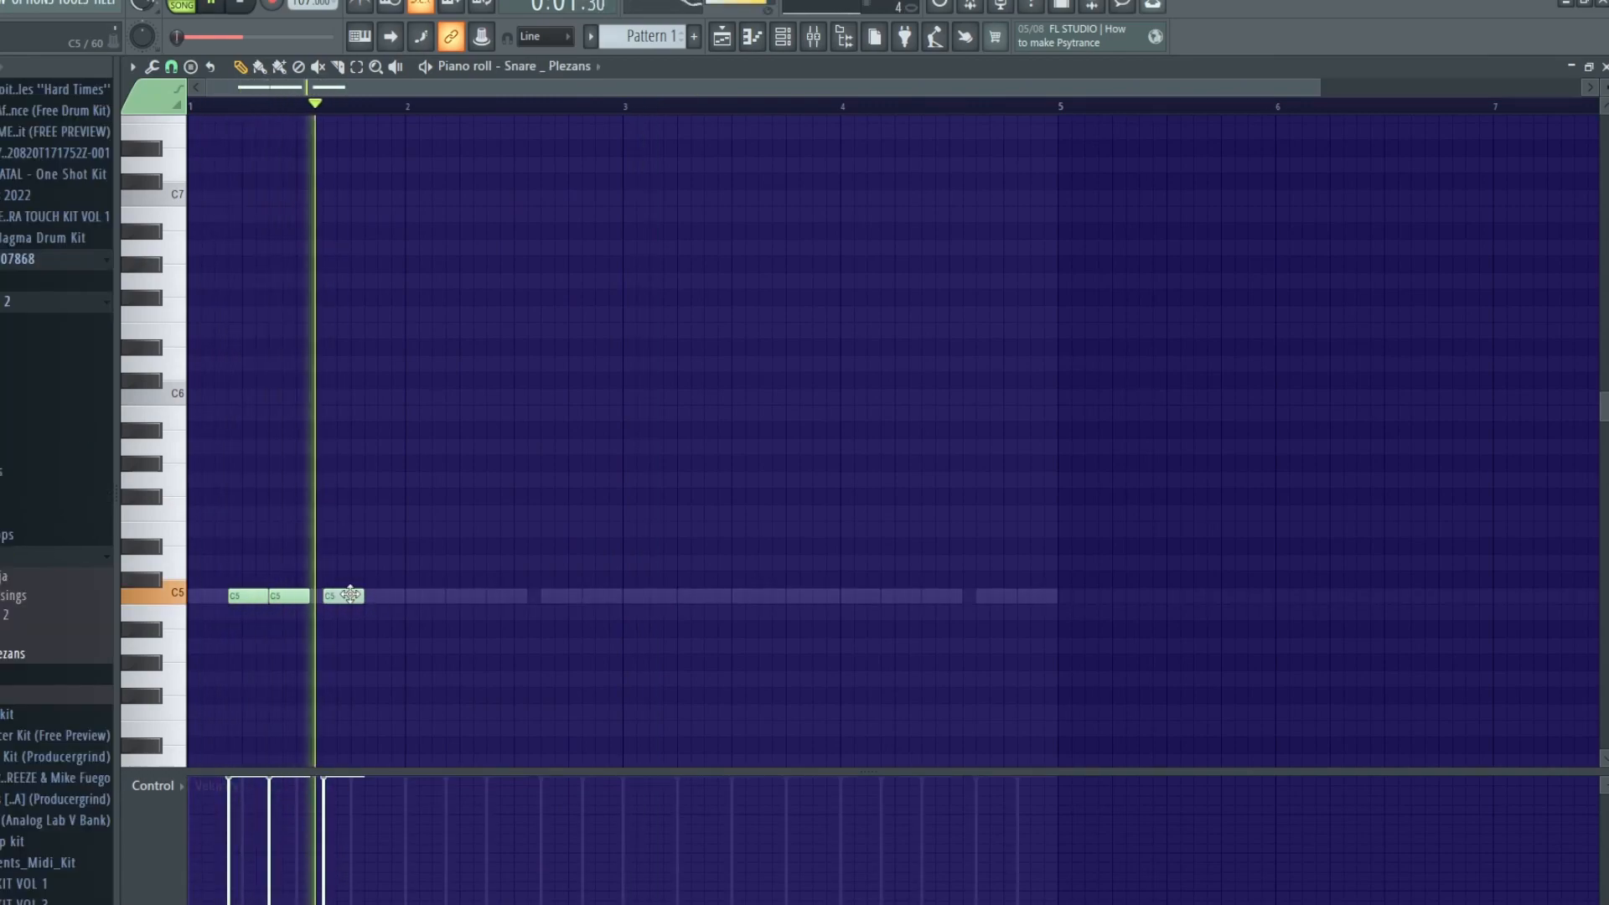
{"action": "left_click_drag", "start_coordinate": [363, 596], "coordinate": [338, 596]}
{"action": "left_click", "coordinate": [353, 595]}
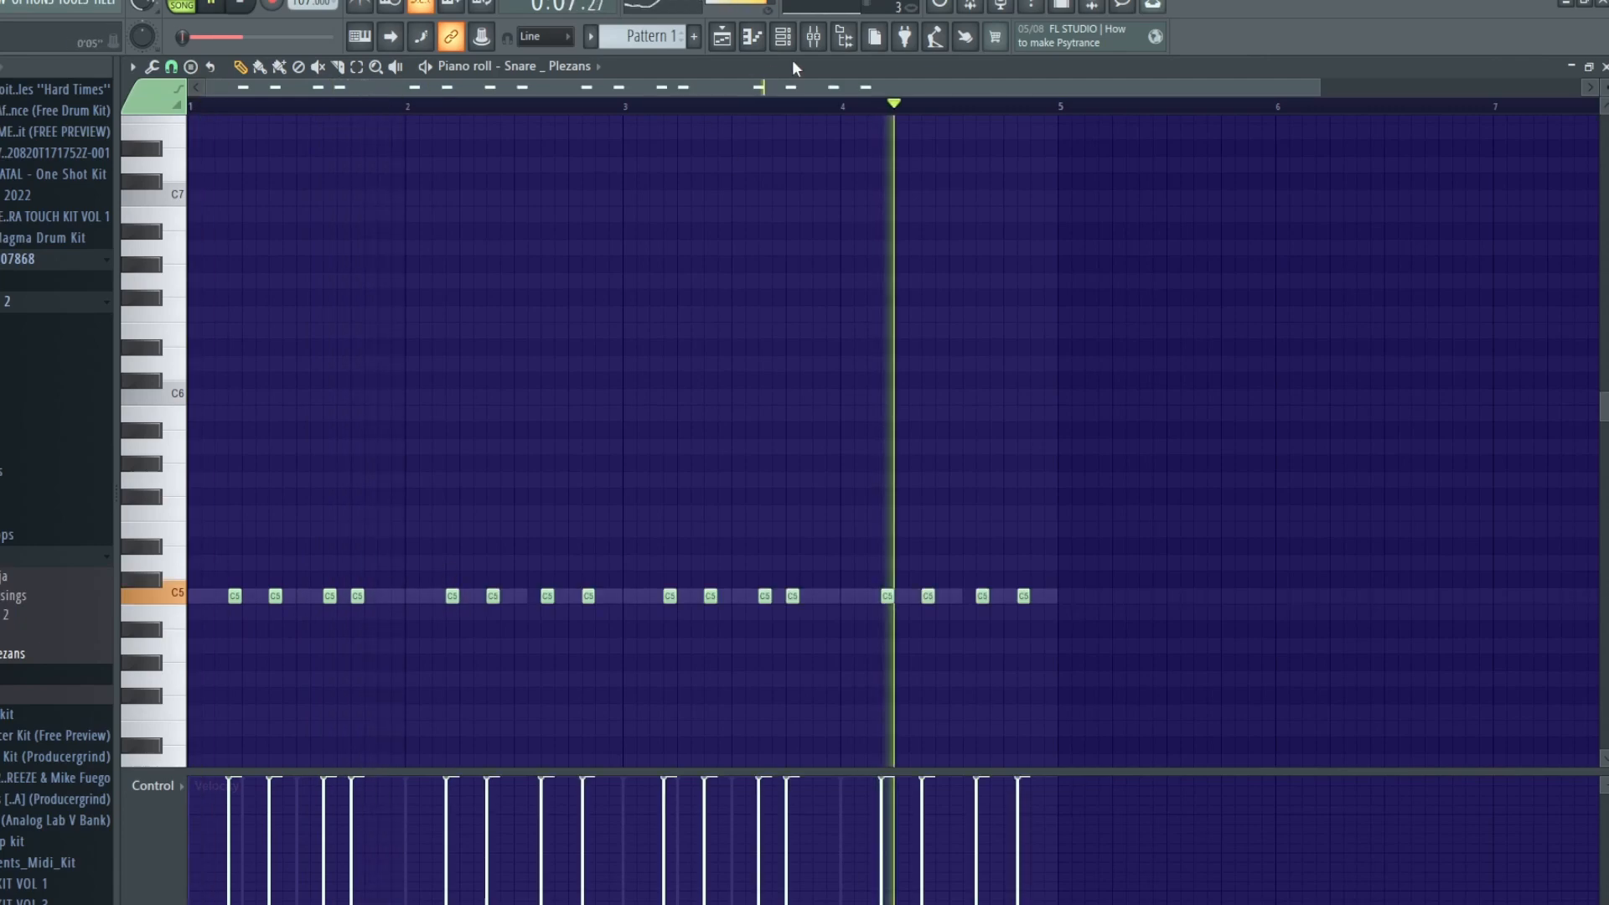
Place a B4 note early in bar 1 for Conga _ Lagos and repeat it at the same position in bar 3.
{"action": "key", "text": "F6"}
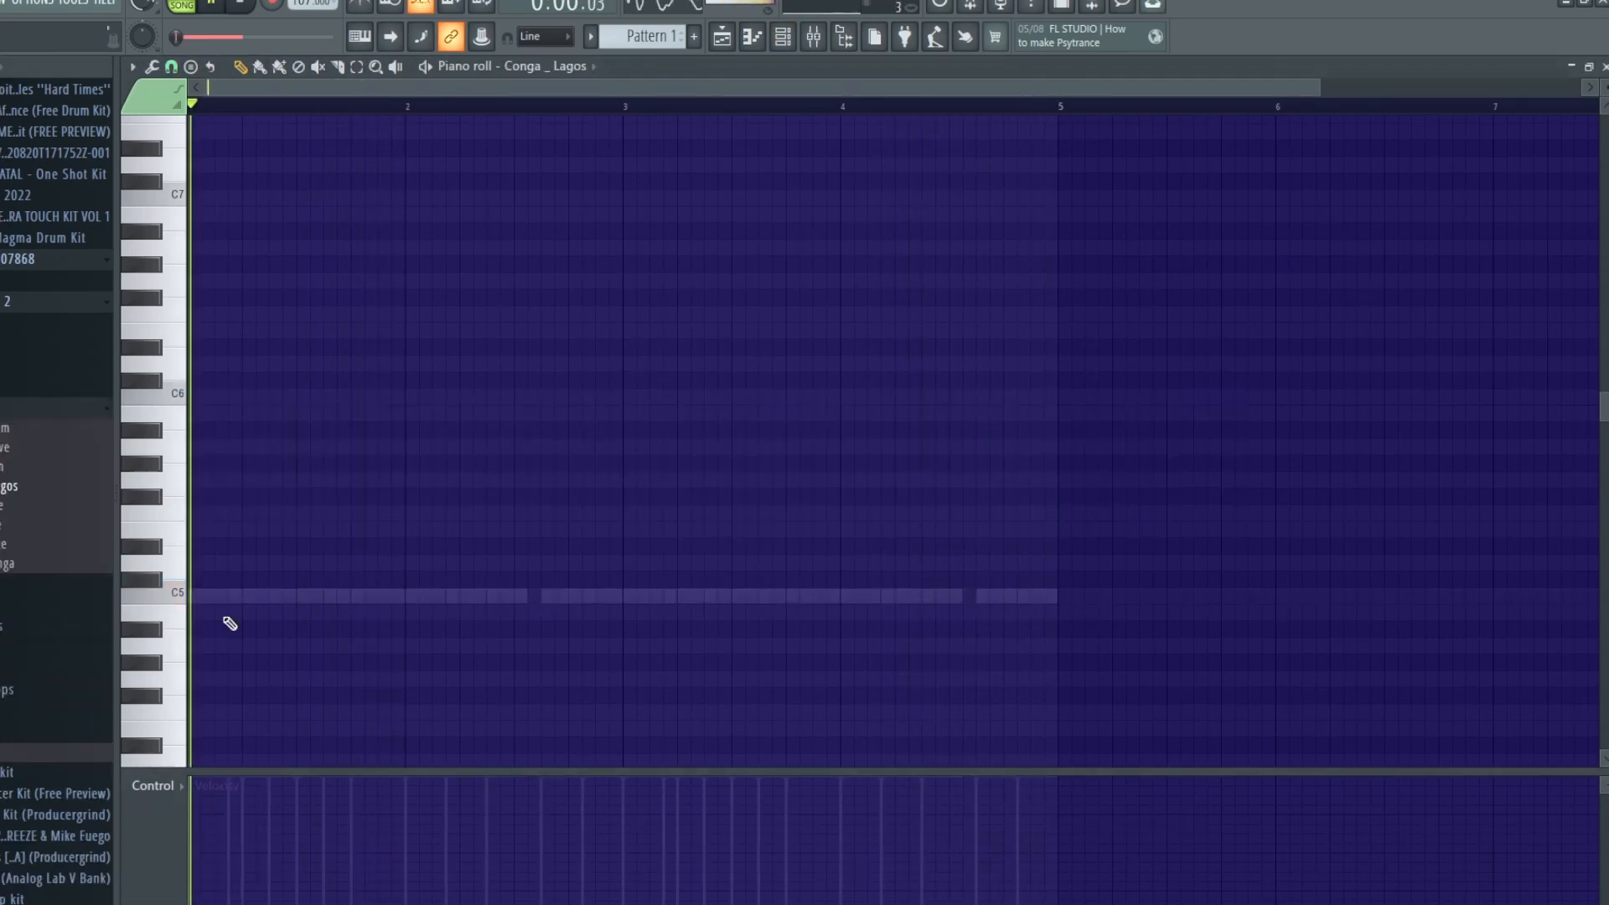
{"action": "left_click", "coordinate": [221, 614]}
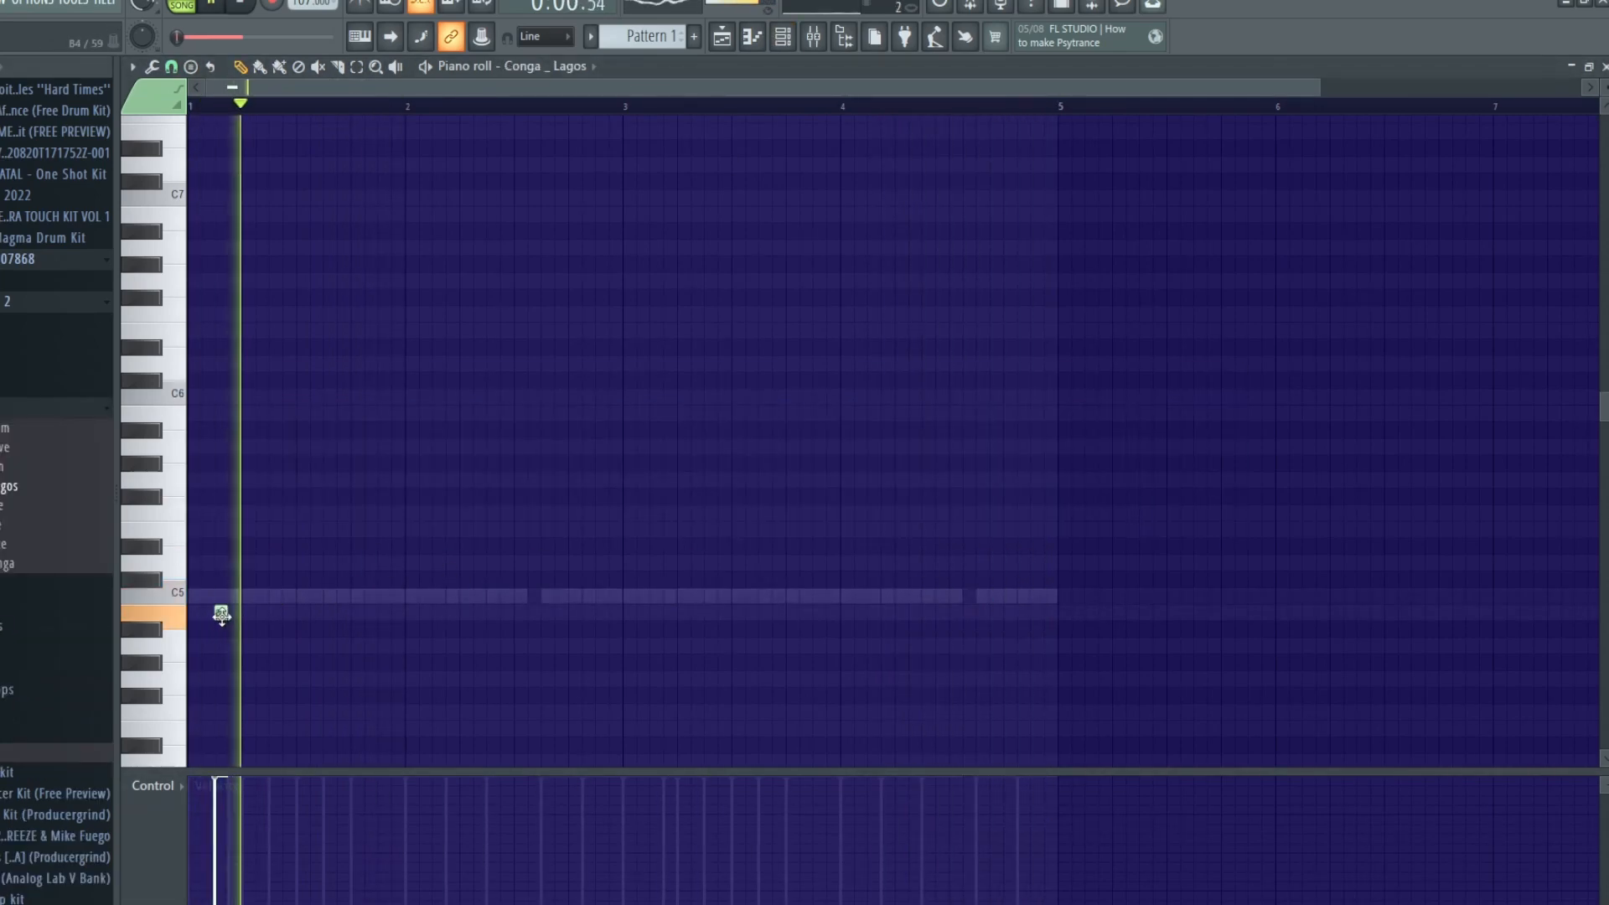
{"action": "left_click", "coordinate": [528, 614]}
{"action": "left_click_drag", "start_coordinate": [528, 614], "coordinate": [654, 630]}
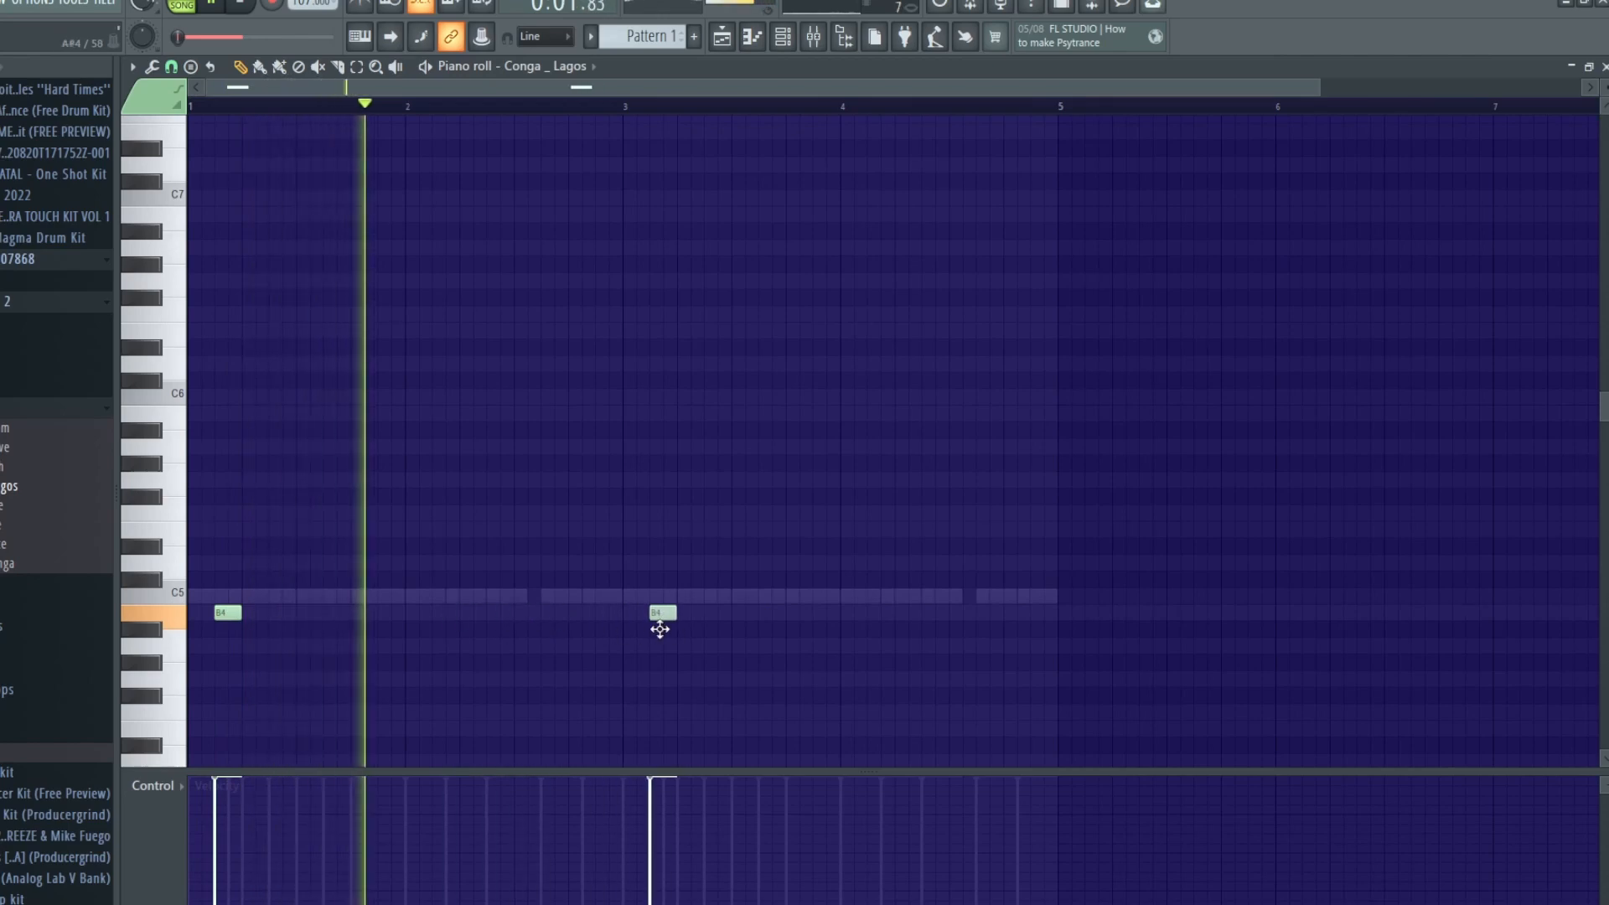
Place short C5 hits for Clap 1 across bars 1 and 2 and play the clap pattern from bar 2.
{"action": "left_click", "coordinate": [792, 40]}
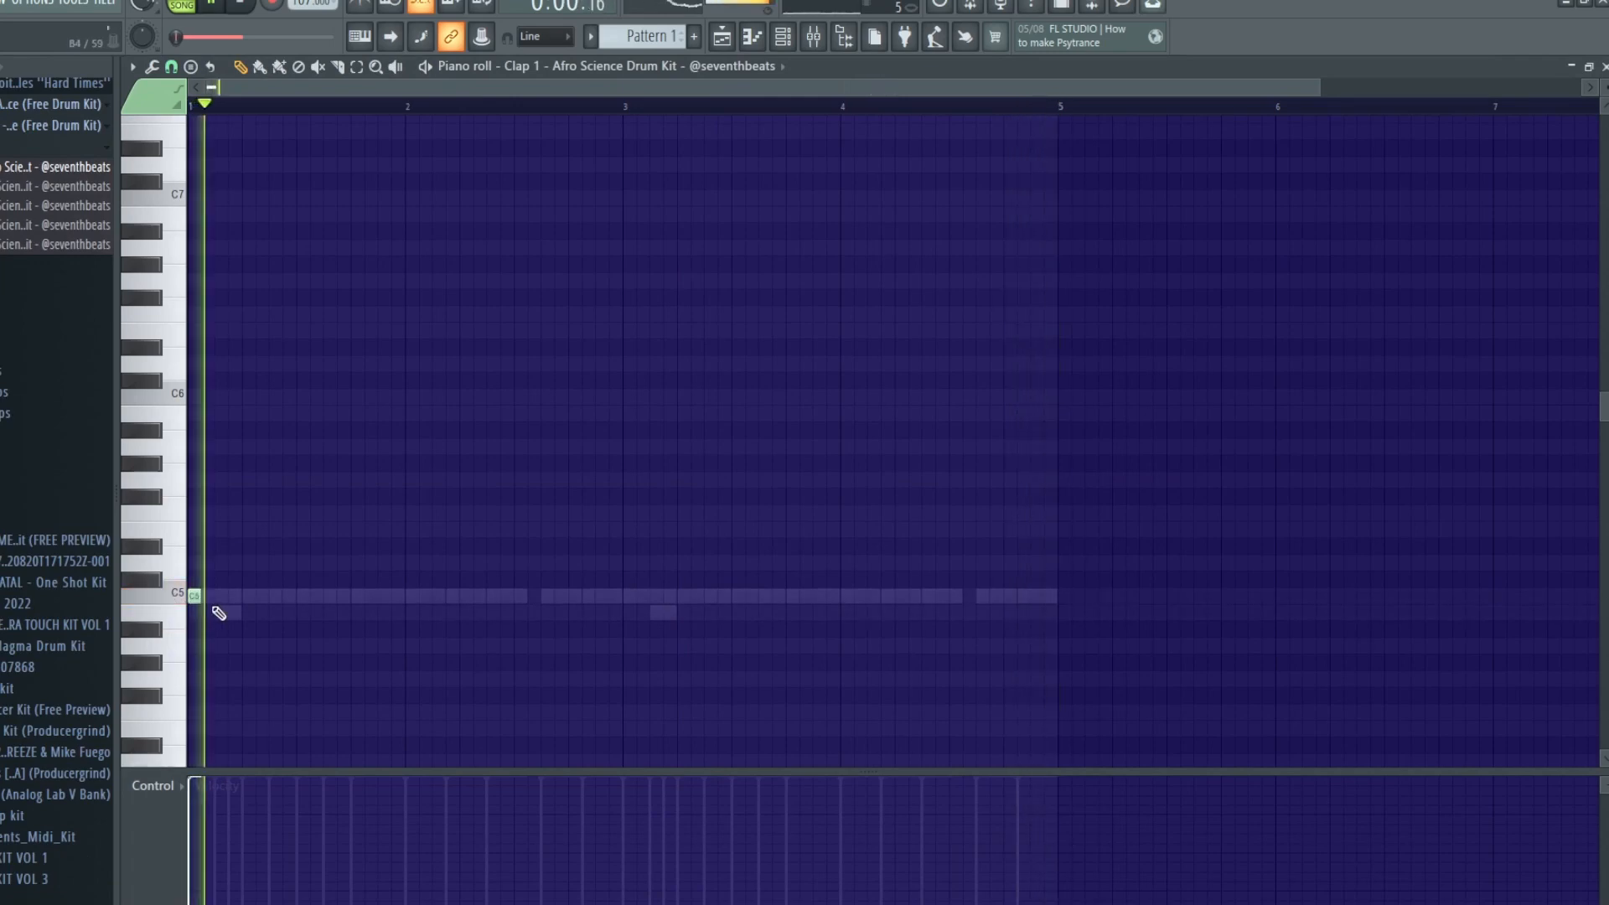
{"action": "left_click", "coordinate": [237, 615]}
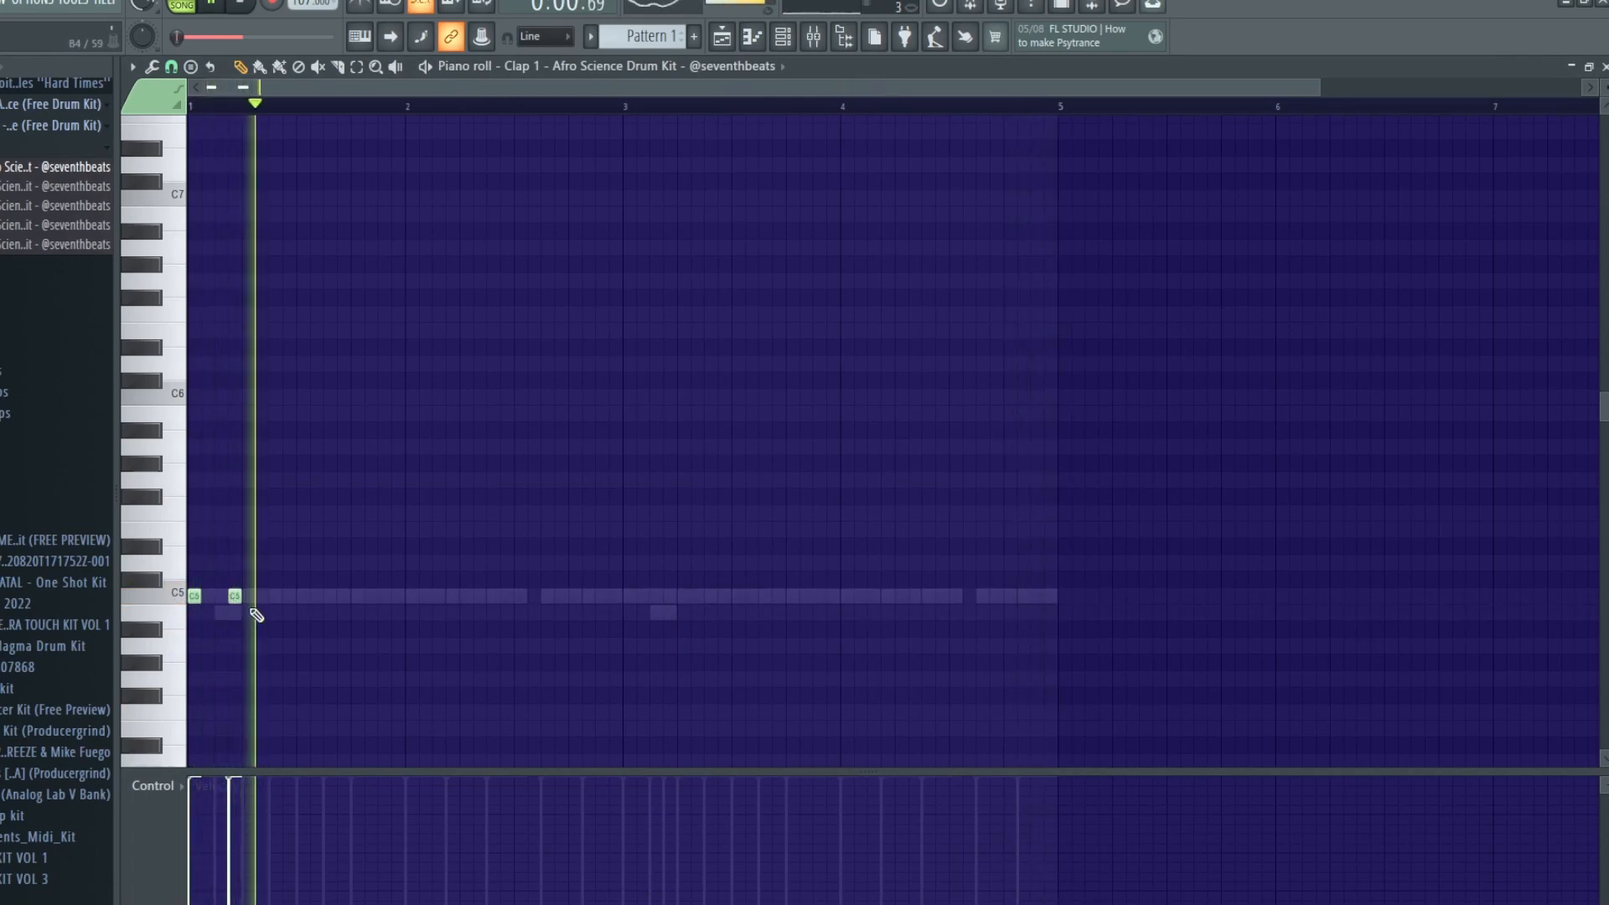
{"action": "key", "text": "space"}
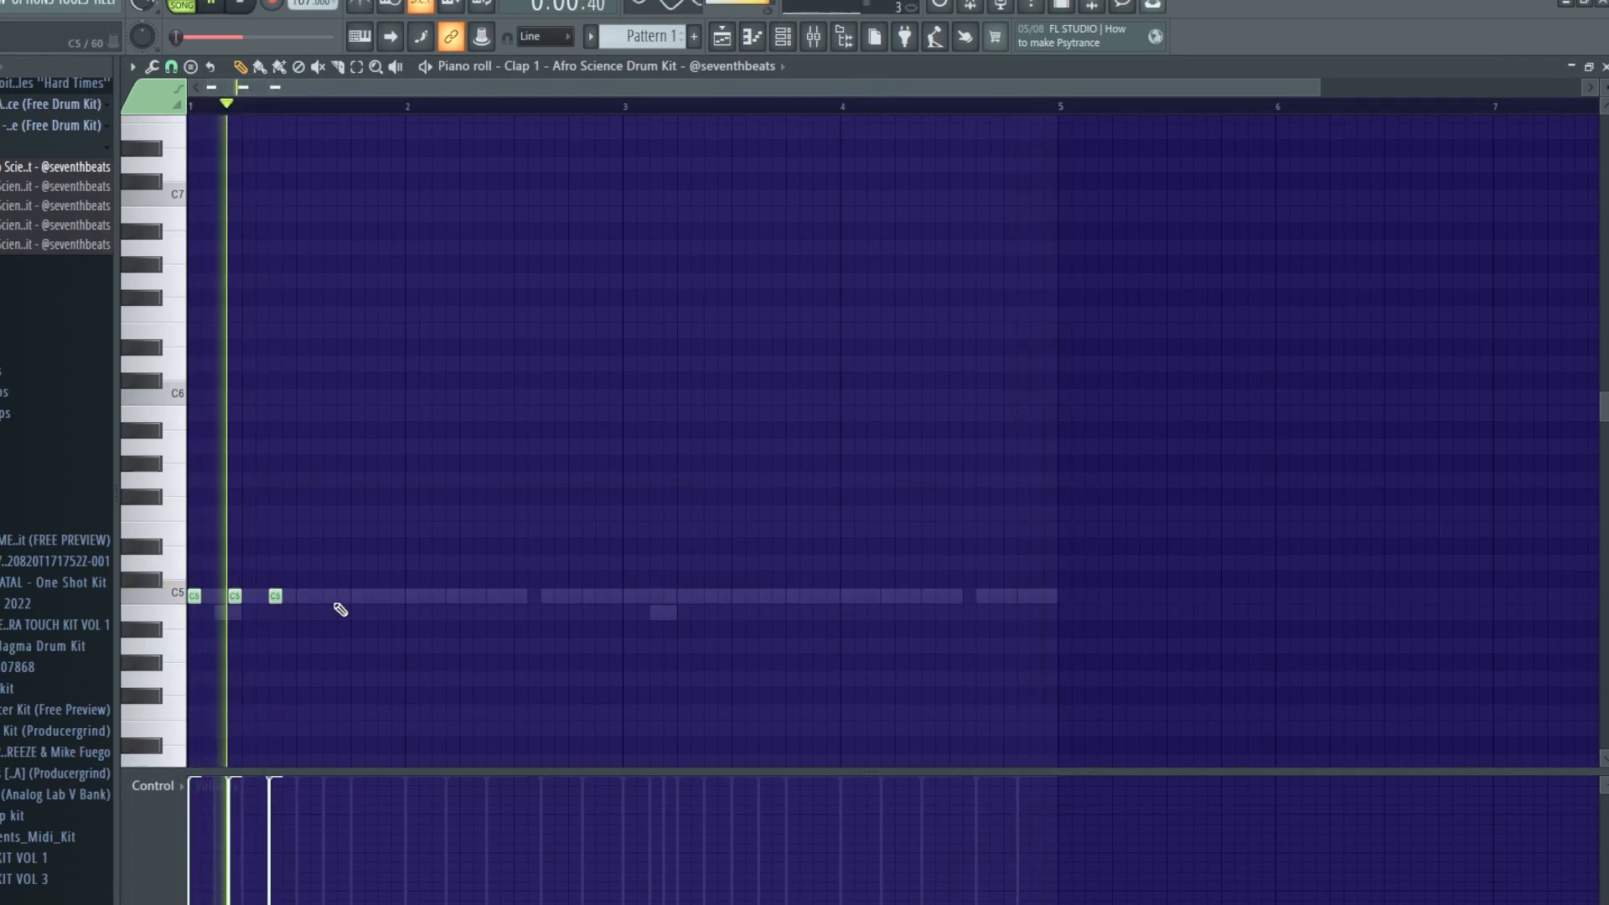
{"action": "left_click", "coordinate": [413, 597]}
{"action": "left_click", "coordinate": [453, 597]}
{"action": "left_click", "coordinate": [494, 597]}
{"action": "left_click", "coordinate": [572, 599]}
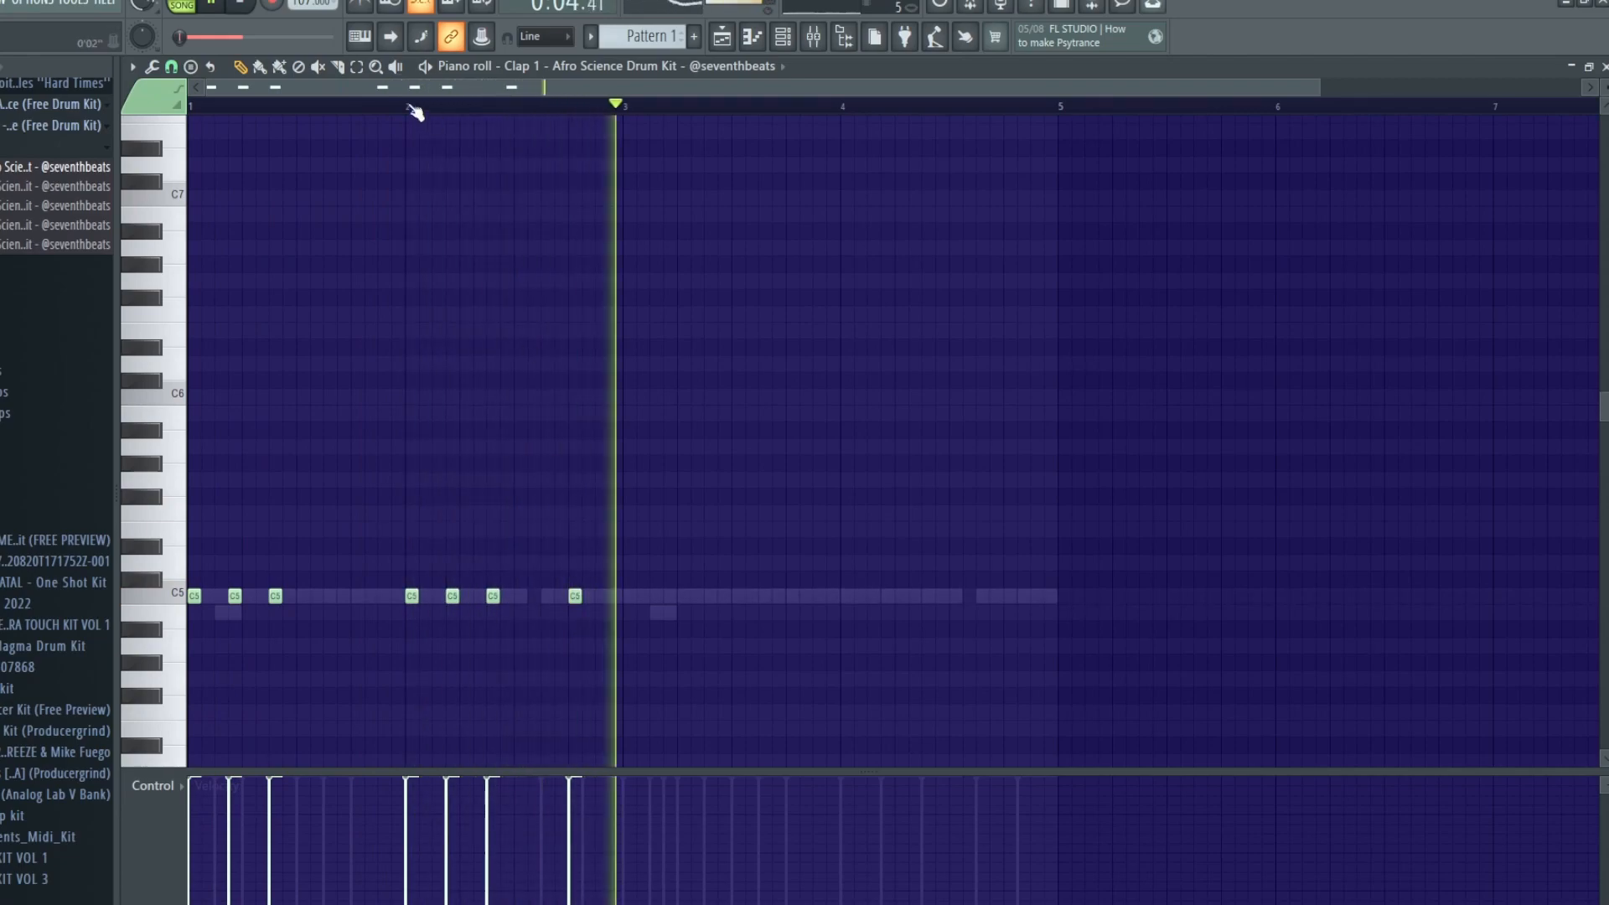
{"action": "left_click", "coordinate": [409, 106]}
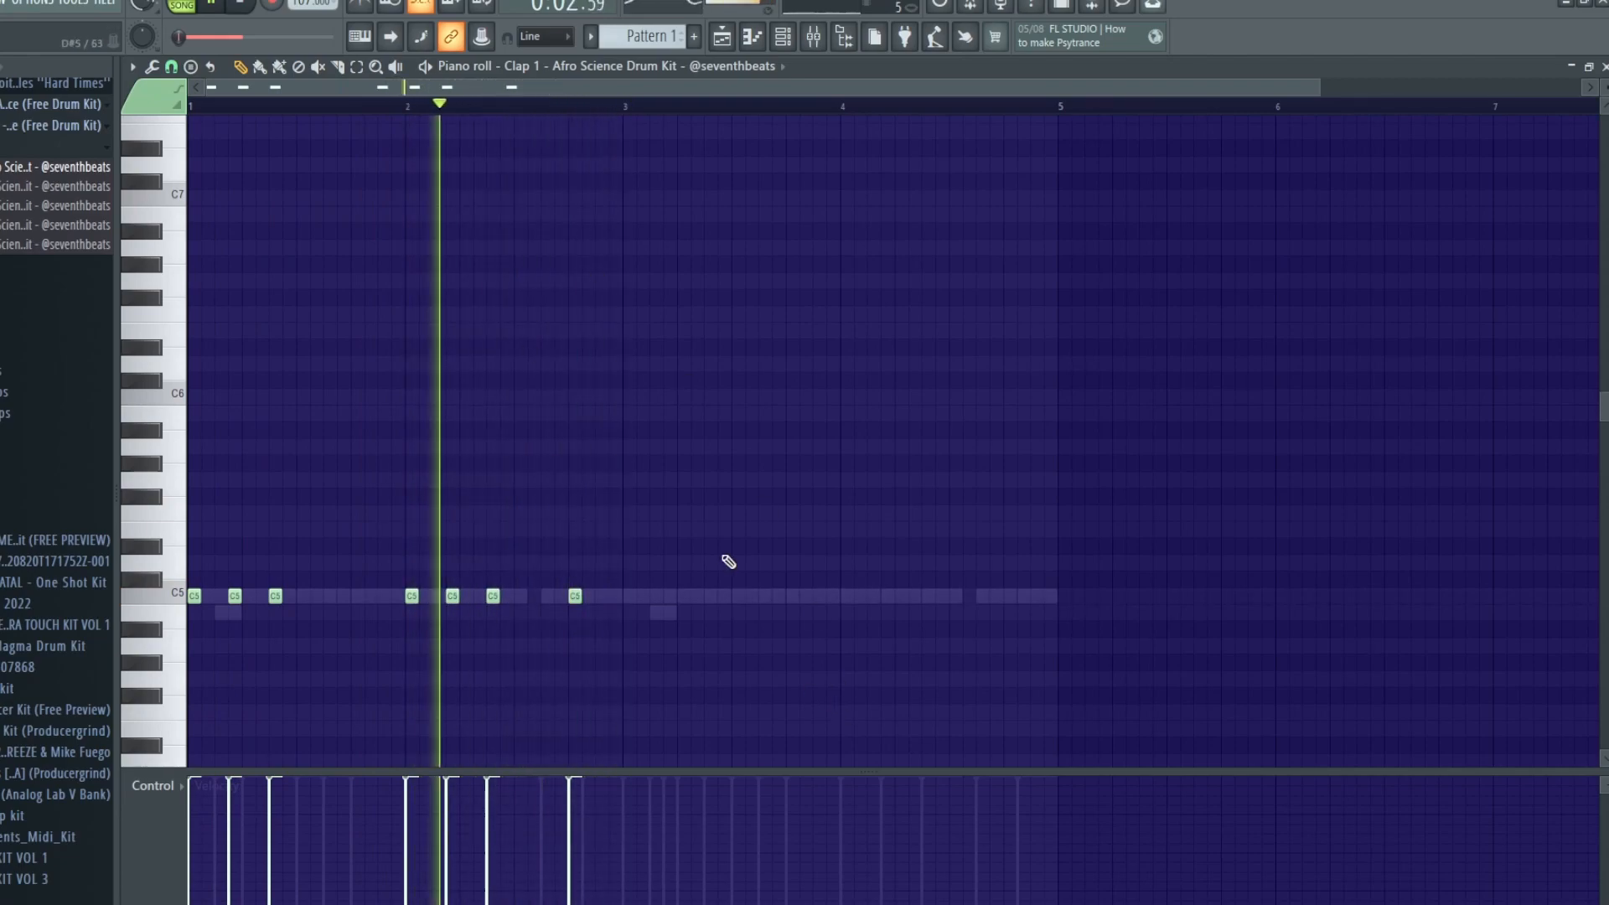
Place a D4 note in the middle of bar 2 for Tom 6, adjust its velocity and copy it to bar 4.
{"action": "left_click", "coordinate": [175, 637]}
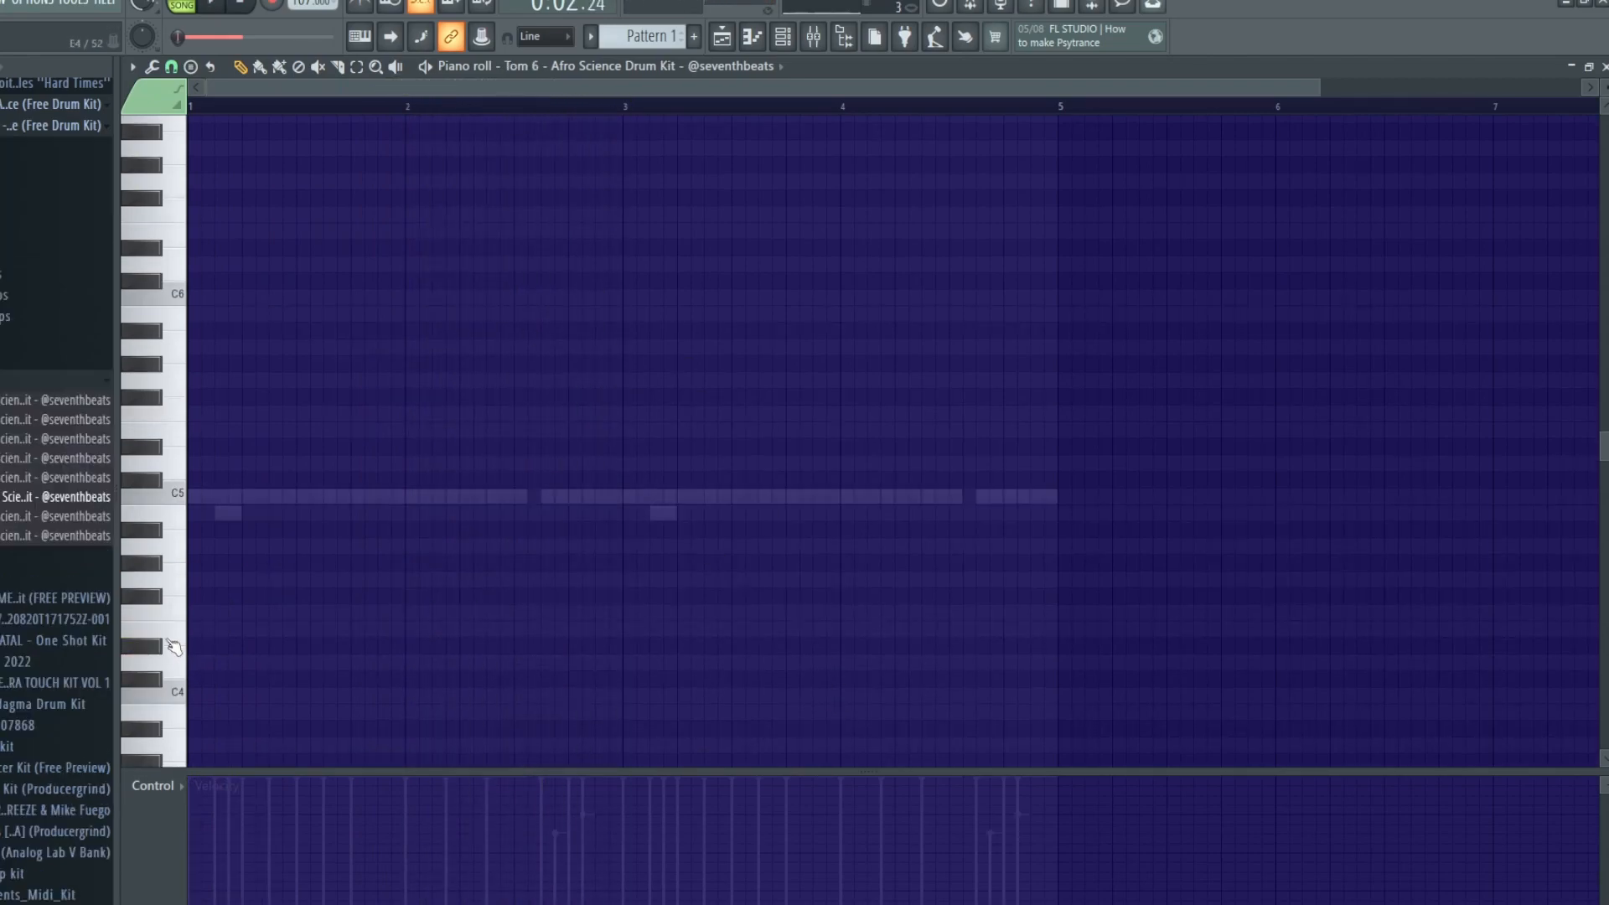
{"action": "key", "text": "space"}
{"action": "left_click", "coordinate": [518, 663]}
{"action": "left_click", "coordinate": [528, 795]}
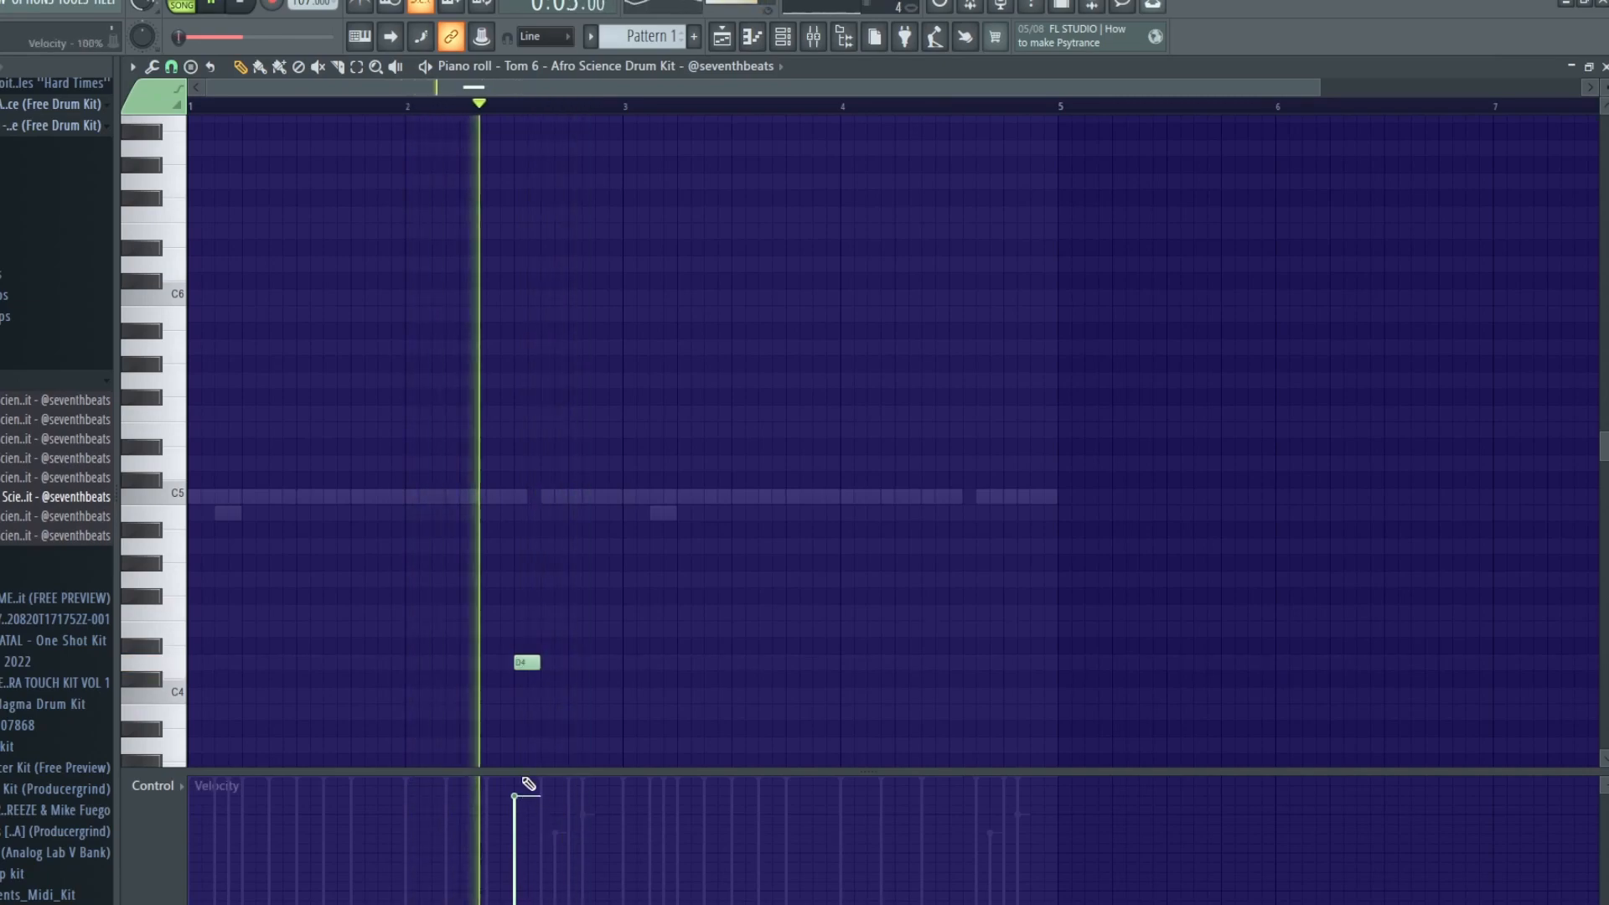
{"action": "mouse_move", "coordinate": [527, 662]}
{"action": "left_mouse_down"}
{"action": "mouse_move", "coordinate": [1042, 650]}
{"action": "mouse_move", "coordinate": [966, 671]}
{"action": "left_mouse_up"}
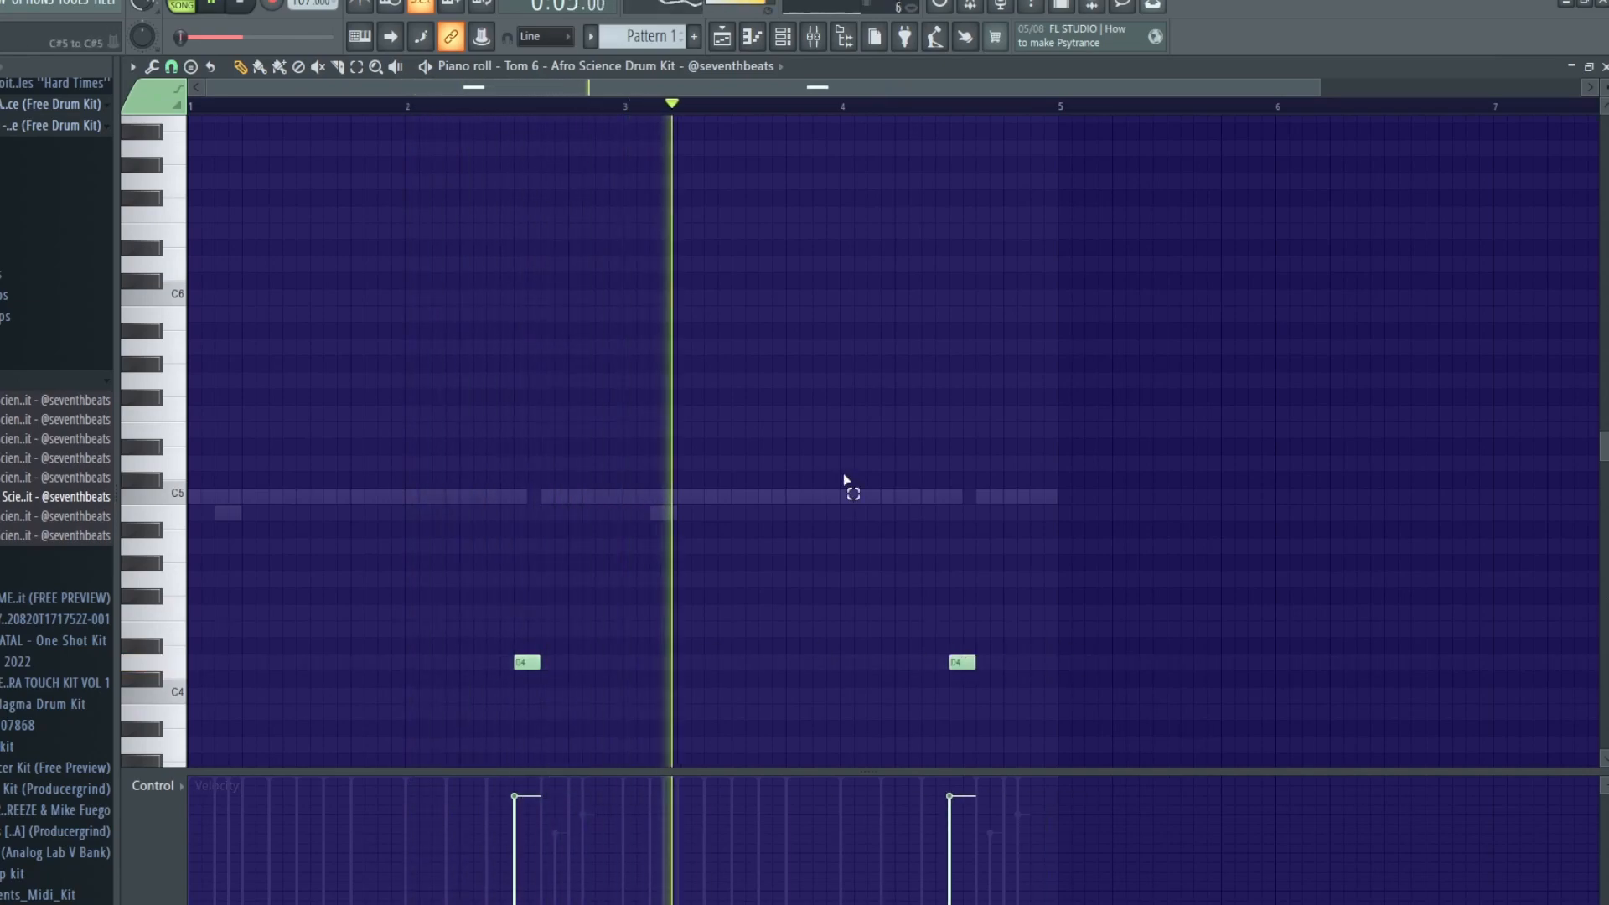
Ramp the velocities of the APK_Bongo_1 roll at the end of bar 4 steadily upward and deselect the notes.
{"action": "key", "text": "F6"}
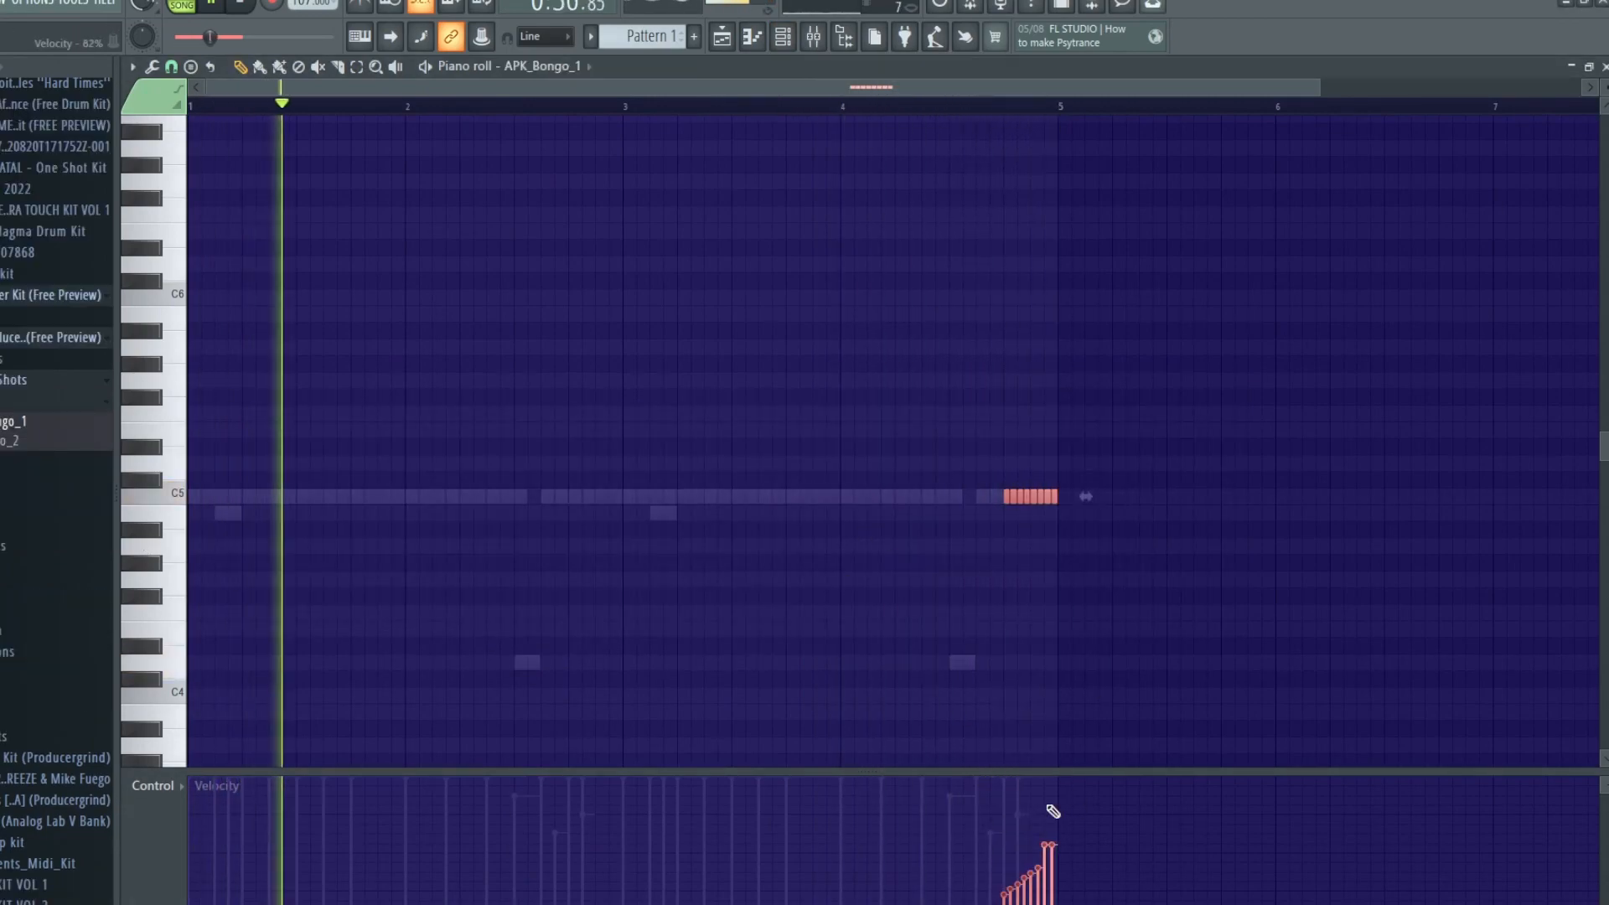
{"action": "left_click_drag", "start_coordinate": [1004, 872], "coordinate": [1073, 785]}
{"action": "left_click", "coordinate": [933, 301], "text": "ctrl"}
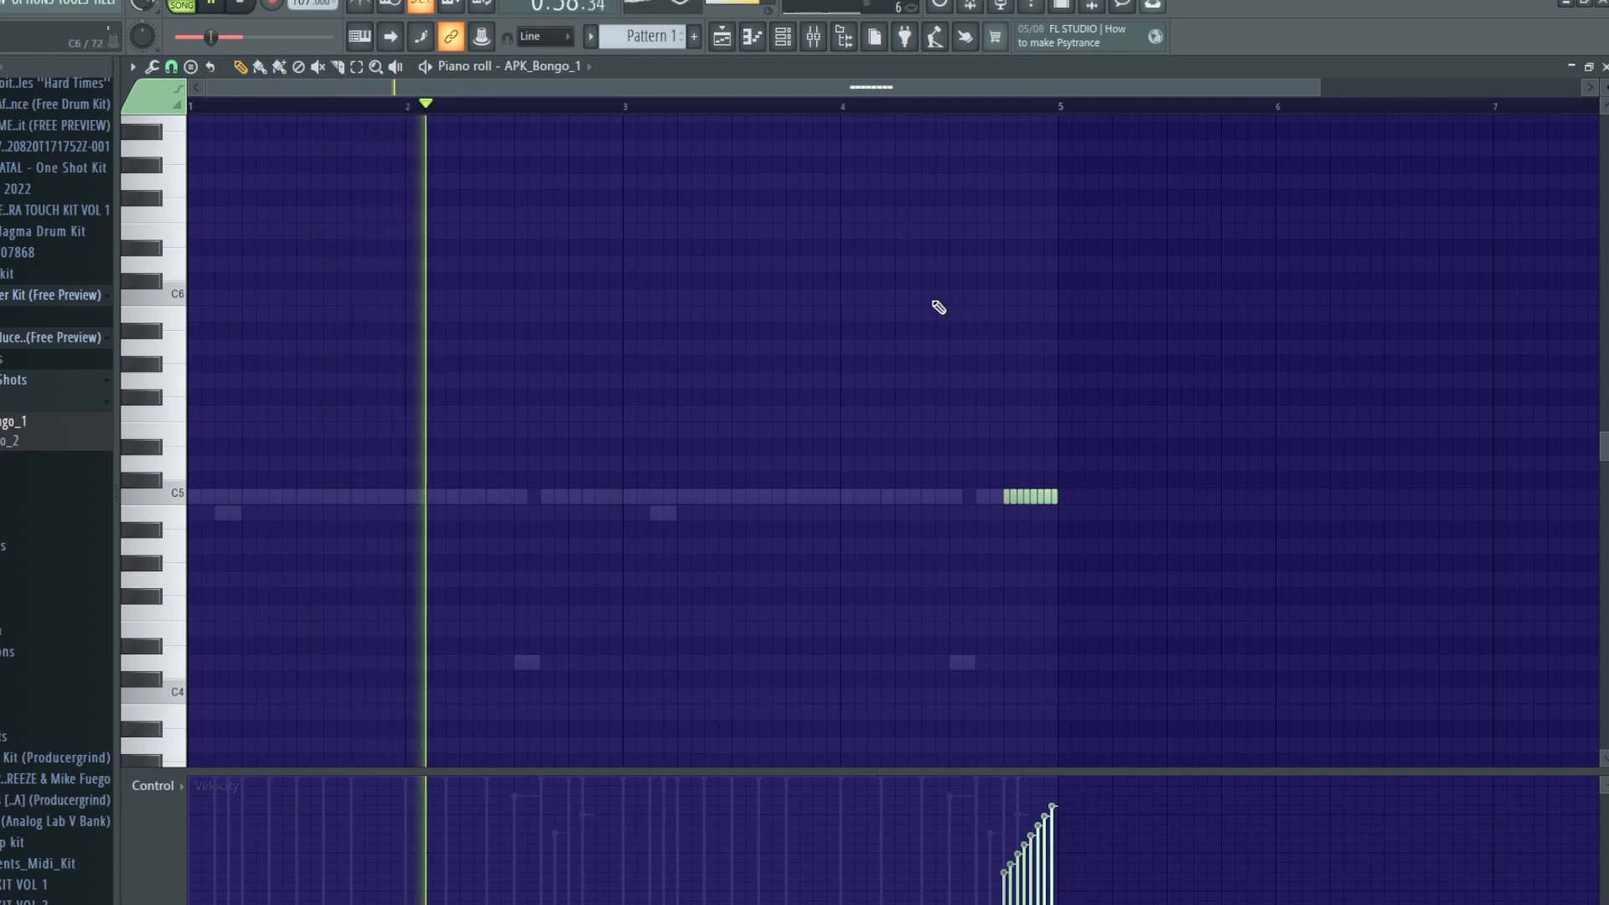
Place the AfroBeats 112 bpm hi hat x Shaker loop at the start of Track 7 and normalize its audio.
{"action": "left_click", "coordinate": [785, 37]}
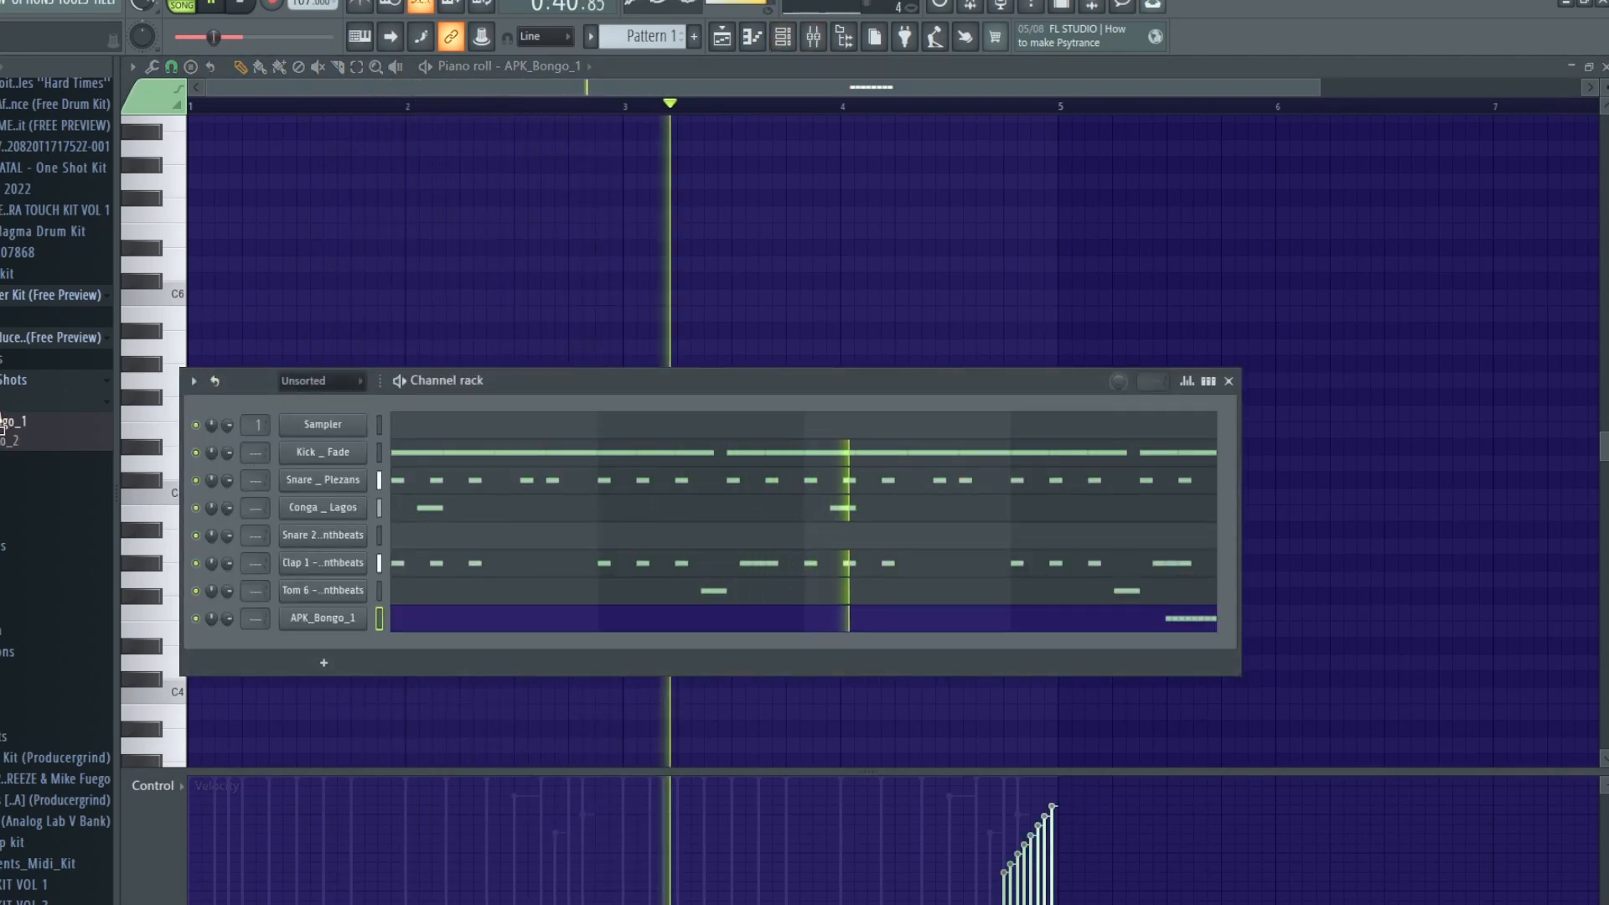
{"action": "left_click", "coordinate": [0, 405]}
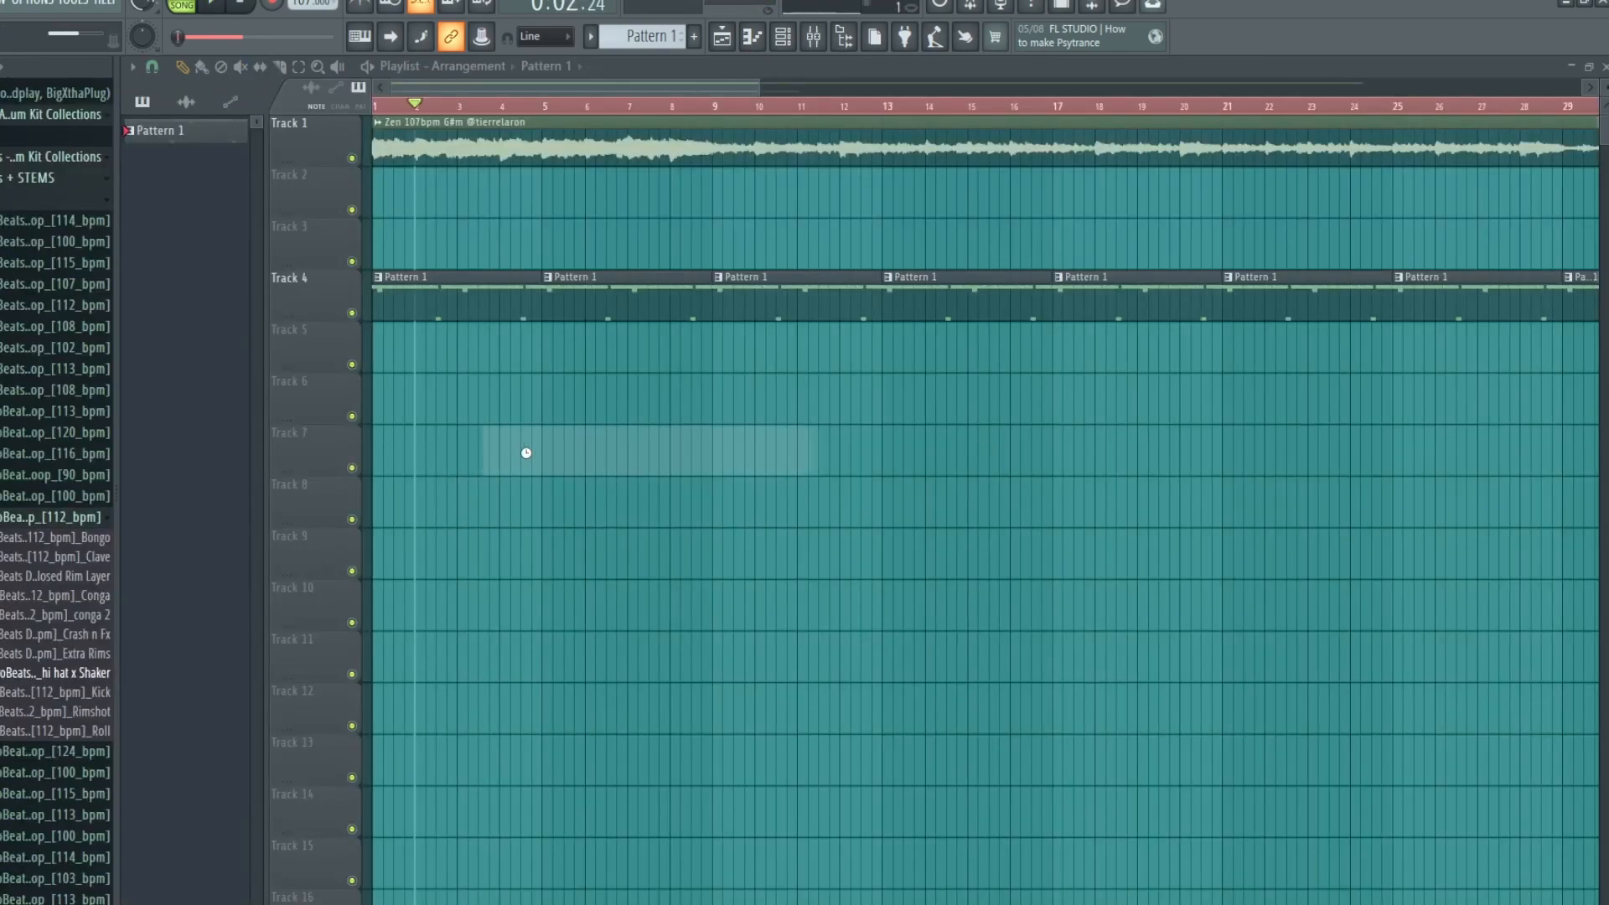
{"action": "left_click_drag", "start_coordinate": [526, 452], "coordinate": [362, 447]}
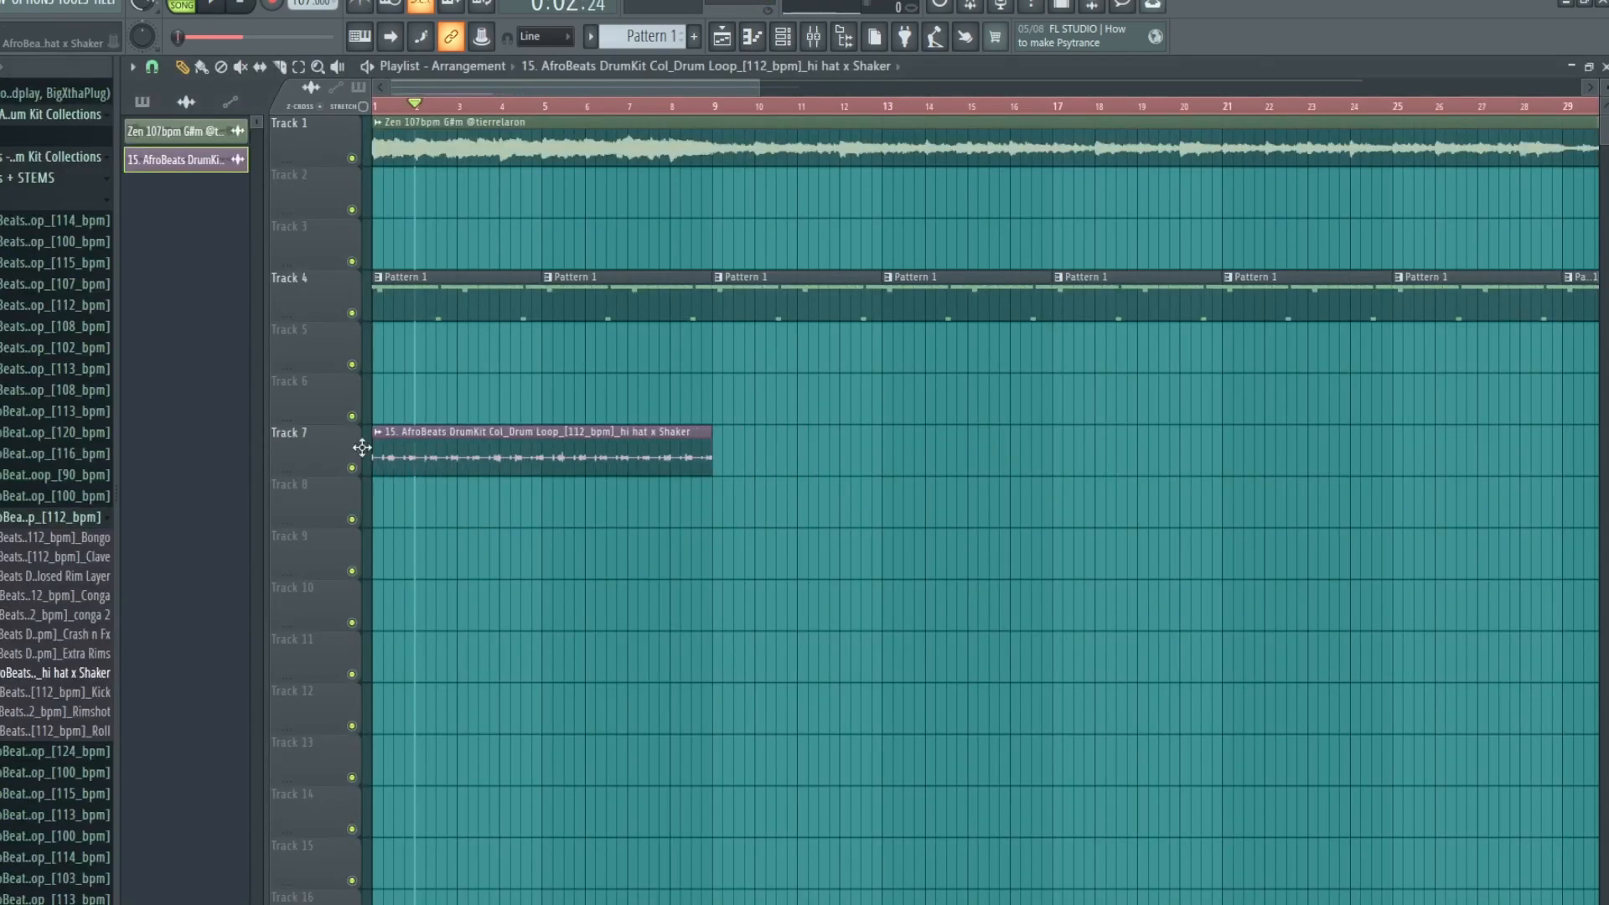
{"action": "double_click", "coordinate": [512, 452]}
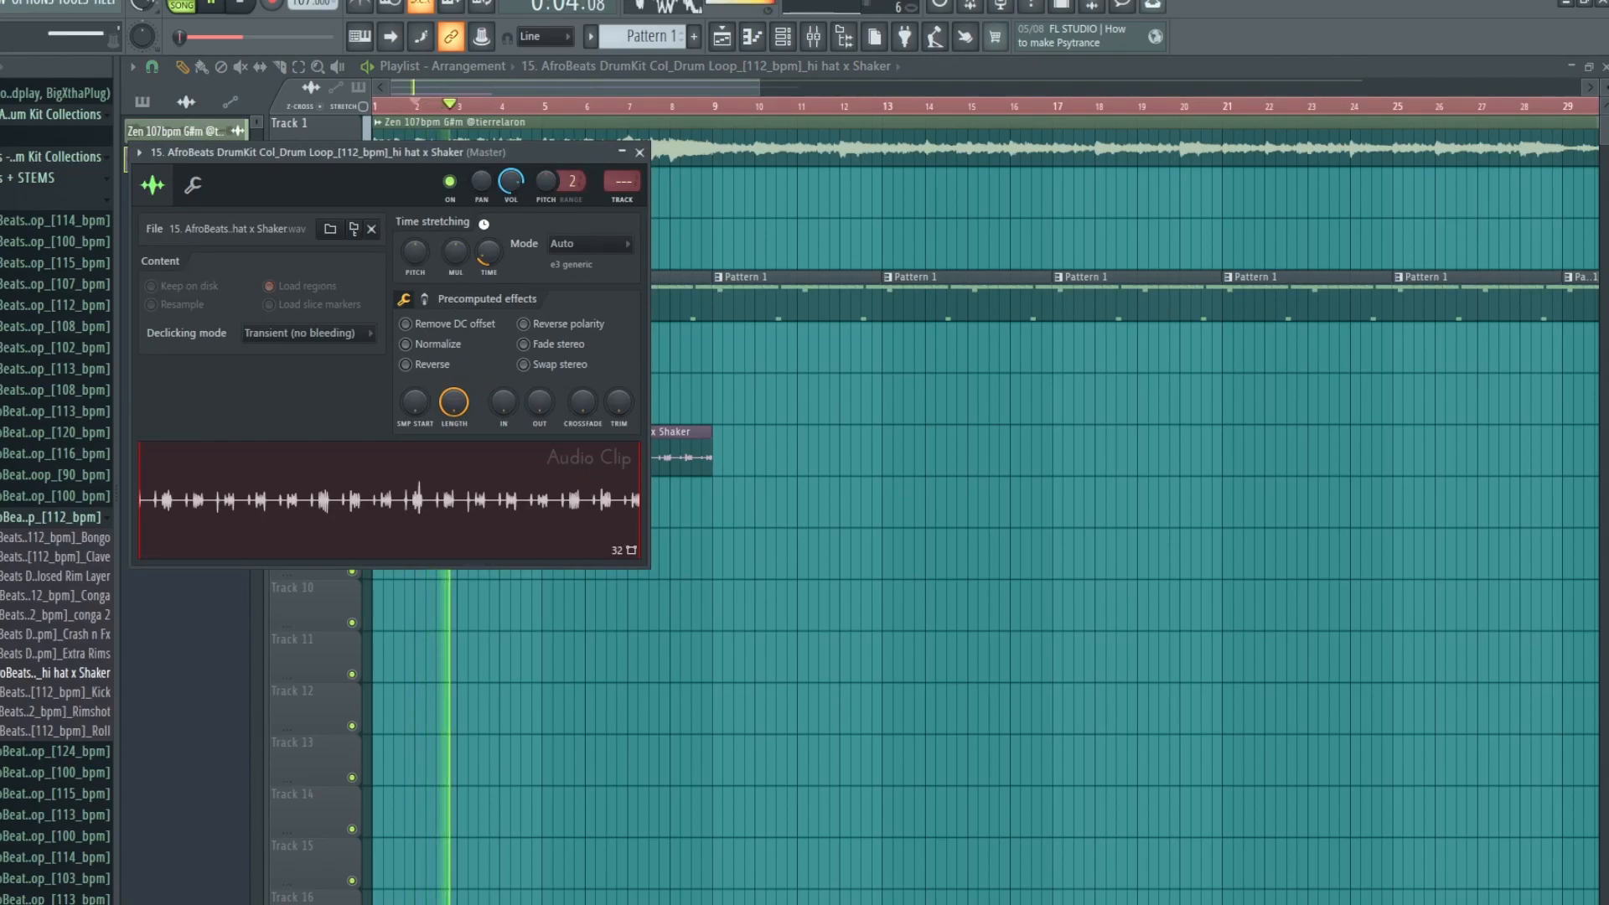
{"action": "left_click", "coordinate": [406, 344]}
{"action": "left_click", "coordinate": [641, 154]}
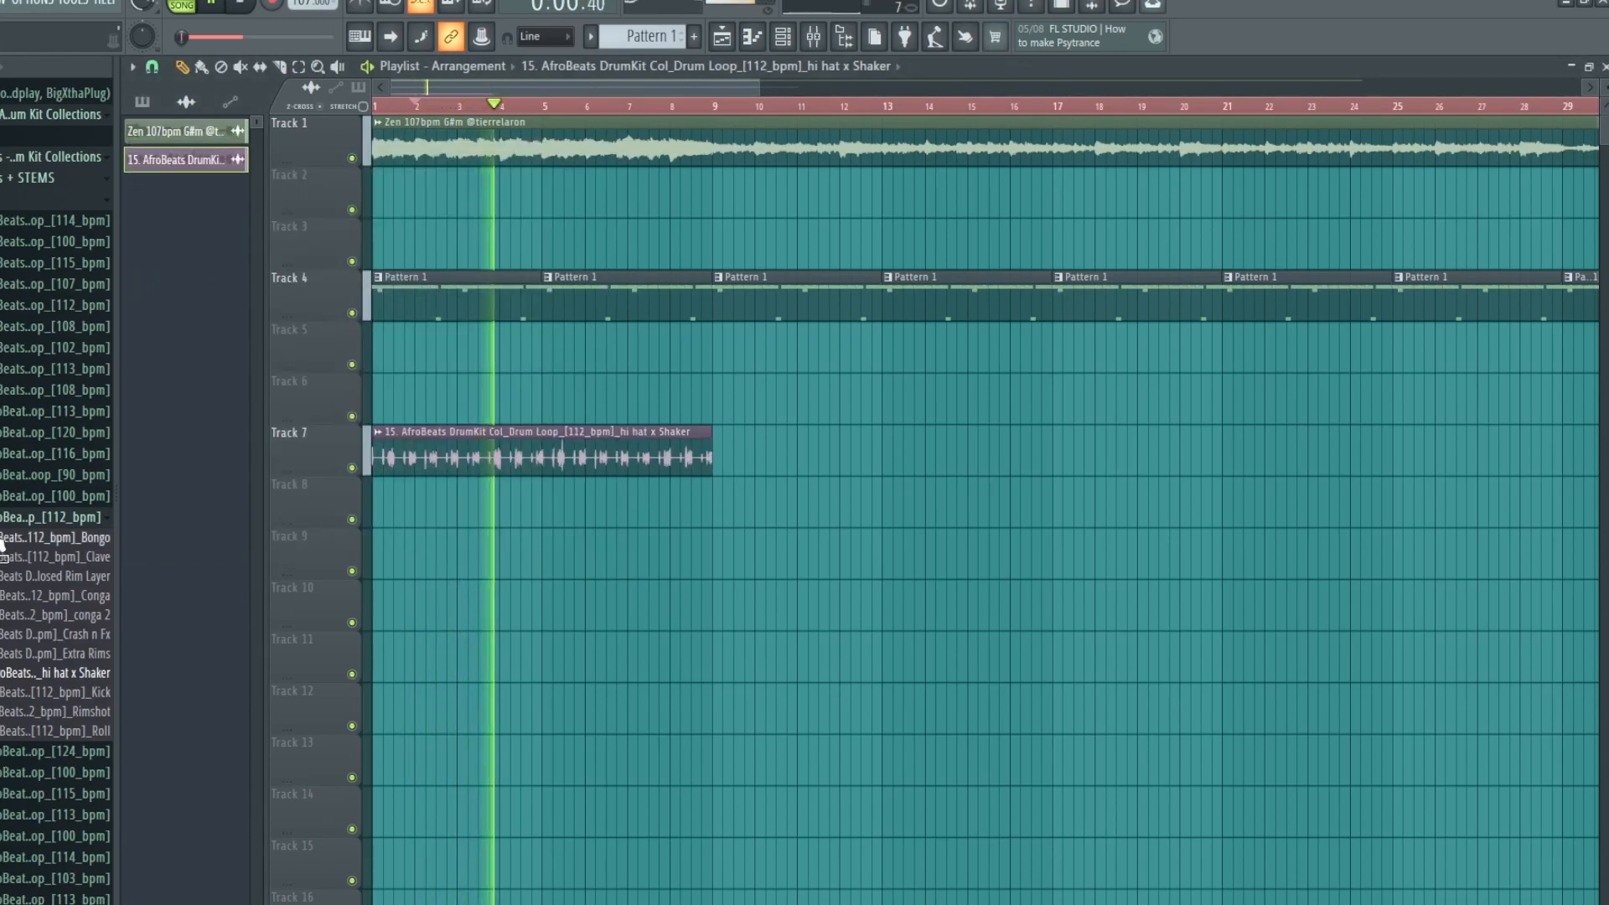
Add the Shaker (6) loop on Track 9, toggle Track 7 while playing, and slip the shaker's audio slightly earlier within its clip.
{"action": "left_click", "coordinate": [5, 119]}
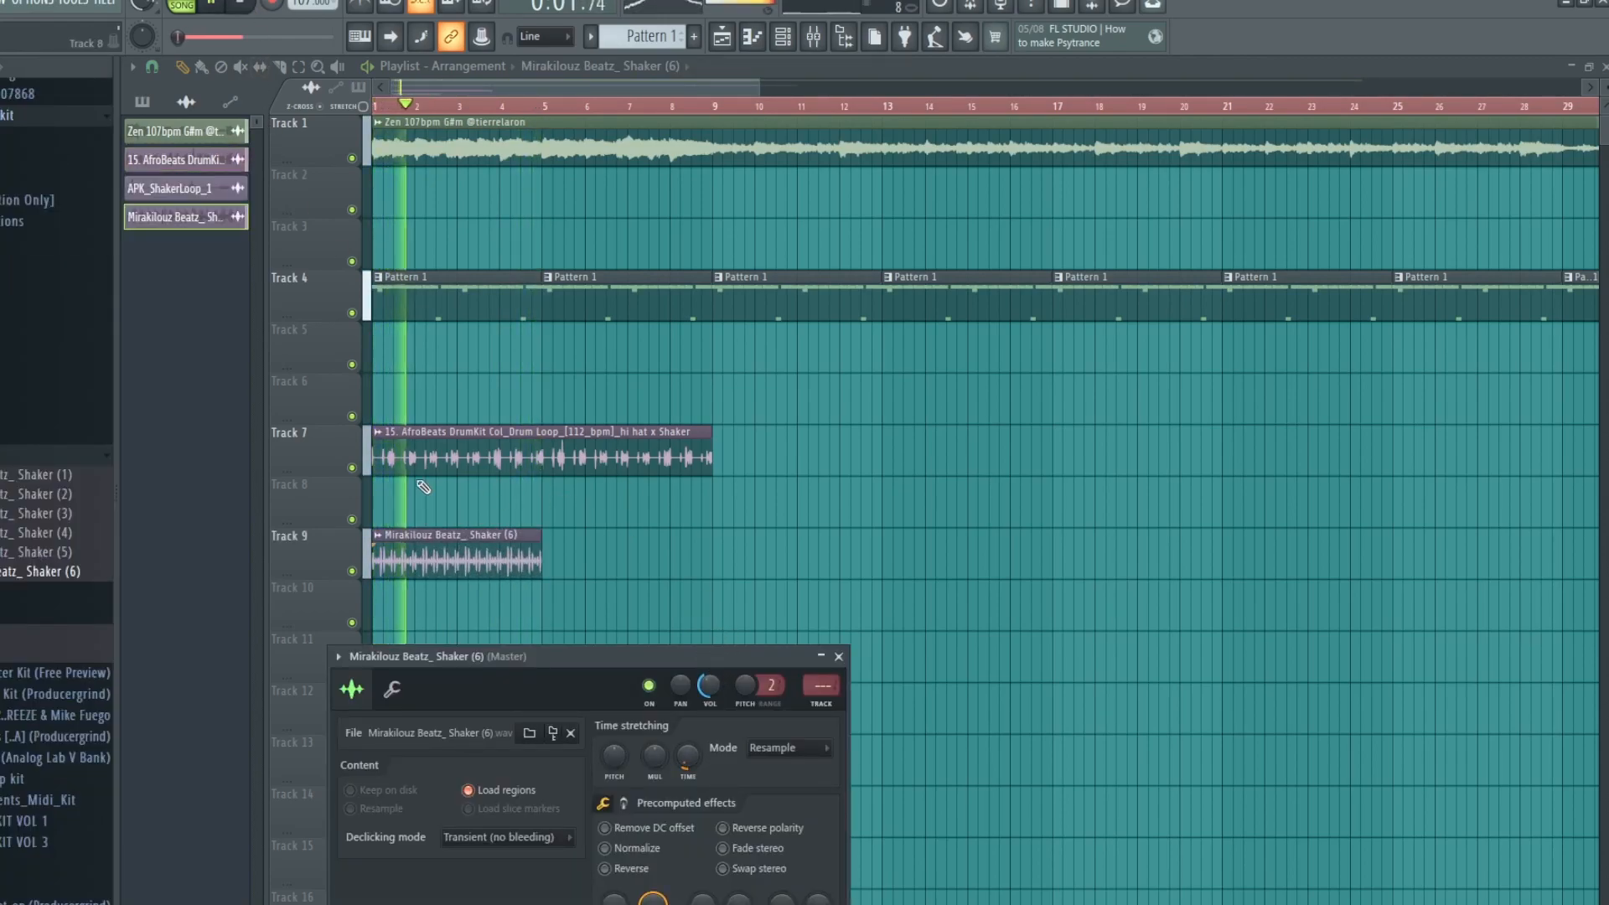
{"action": "left_click", "coordinate": [353, 468]}
{"action": "left_click_drag", "start_coordinate": [757, 87], "coordinate": [435, 120]}
{"action": "key", "text": "space"}
{"action": "key", "text": "s"}
{"action": "left_click_drag", "start_coordinate": [867, 559], "coordinate": [857, 559]}
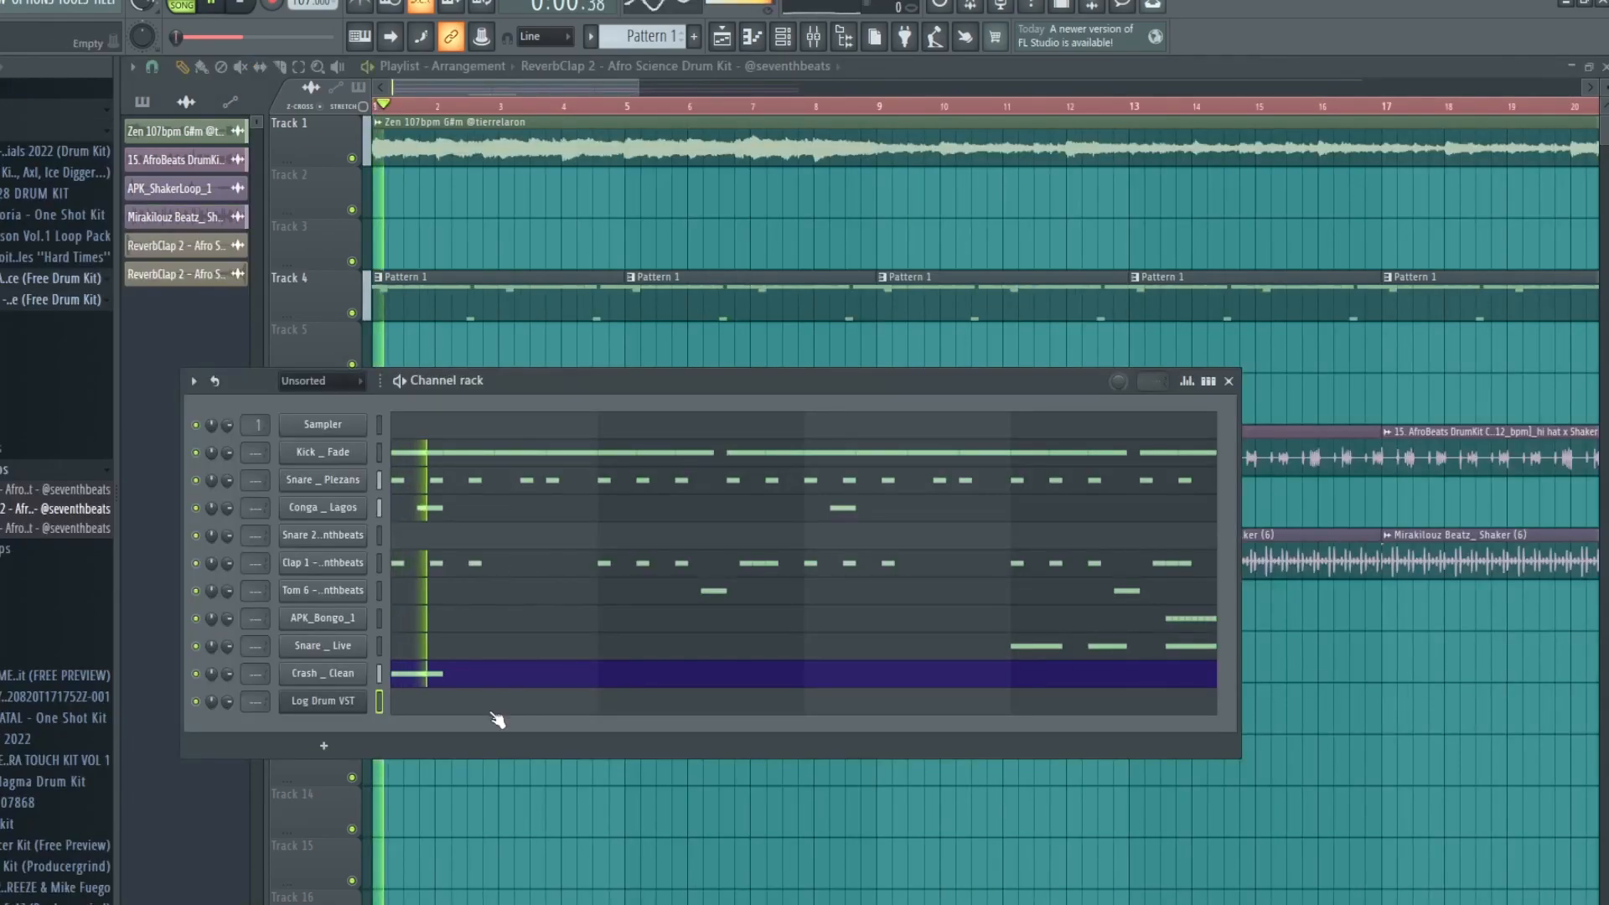
Place an F5 note halfway through beat 2 of bar 1 in the Log Drum VST piano roll and shorten it to half a beat.
{"action": "left_click", "coordinate": [494, 712]}
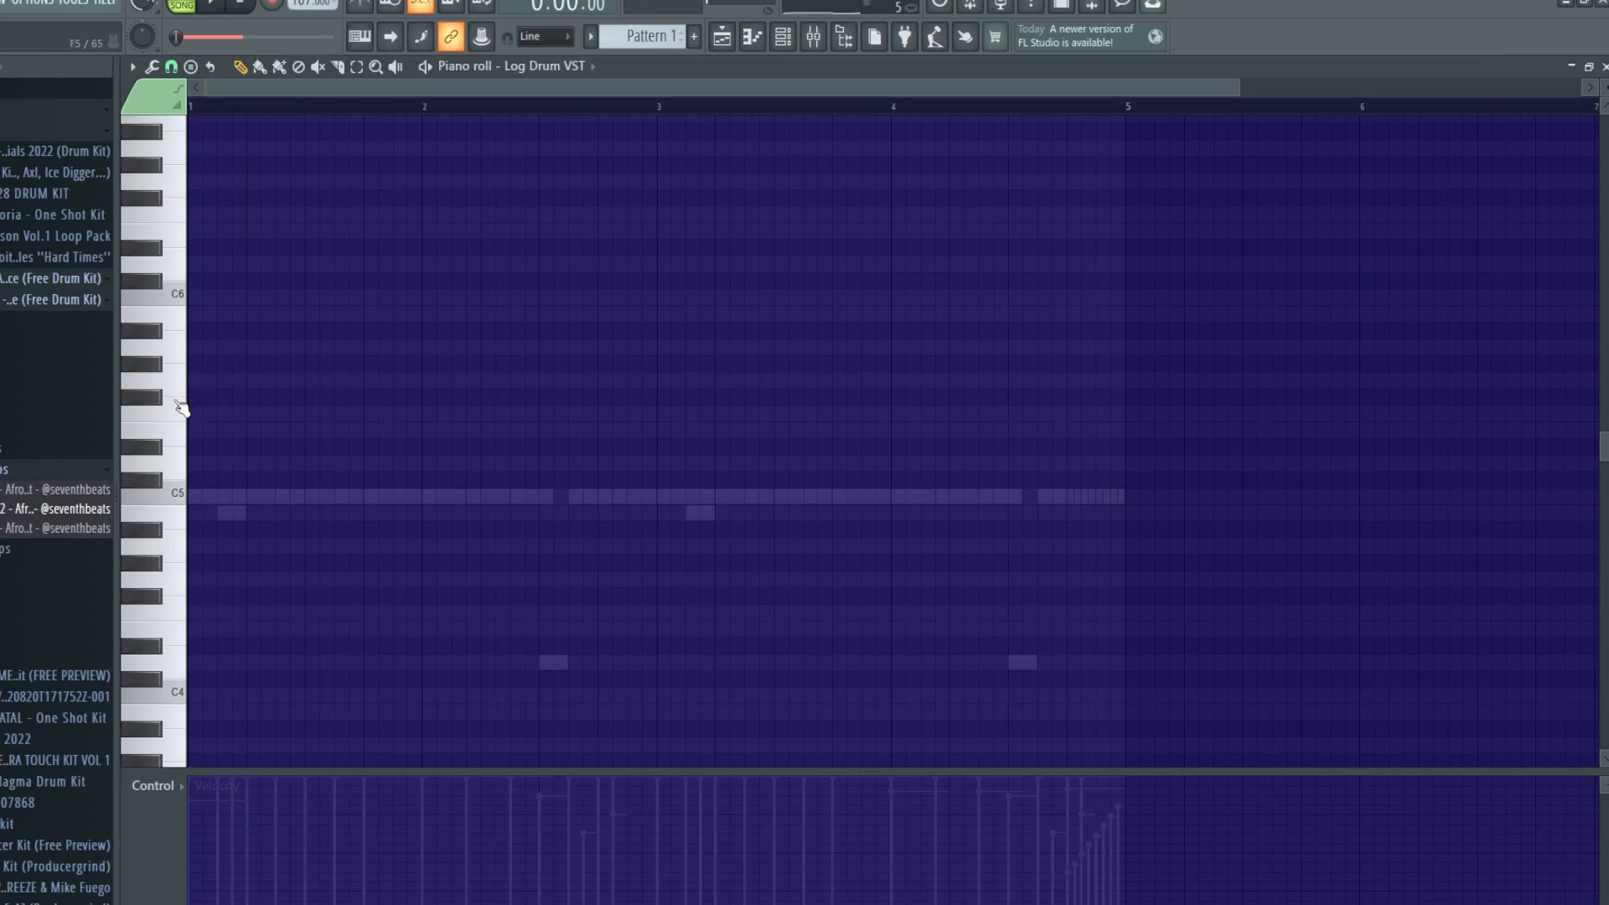
{"action": "key", "text": "space"}
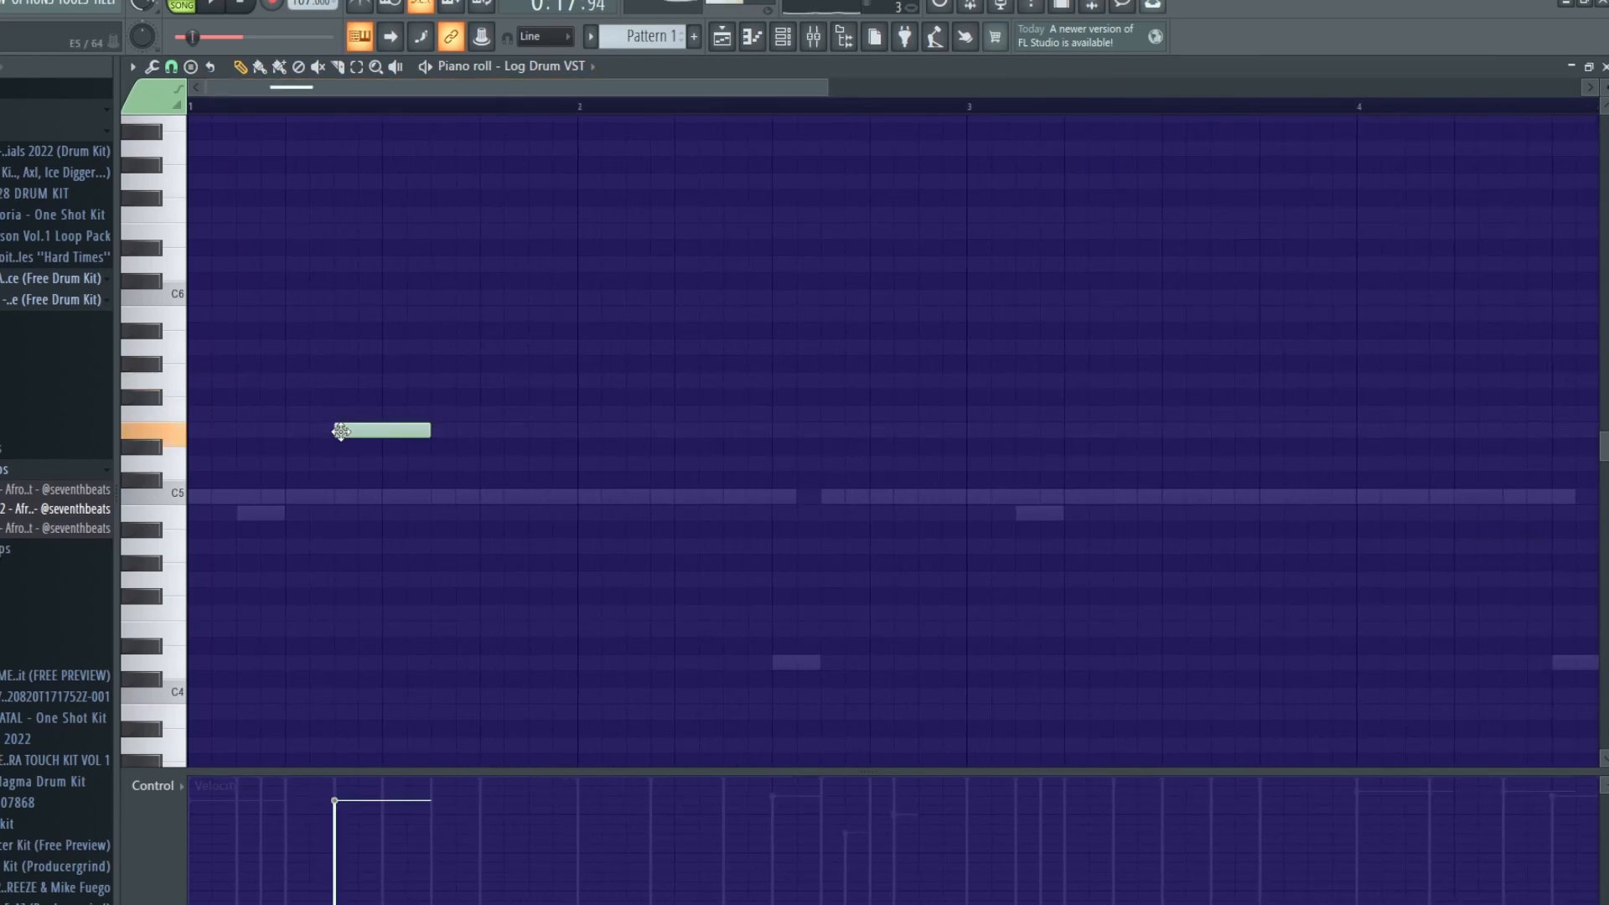
{"action": "key", "text": "space"}
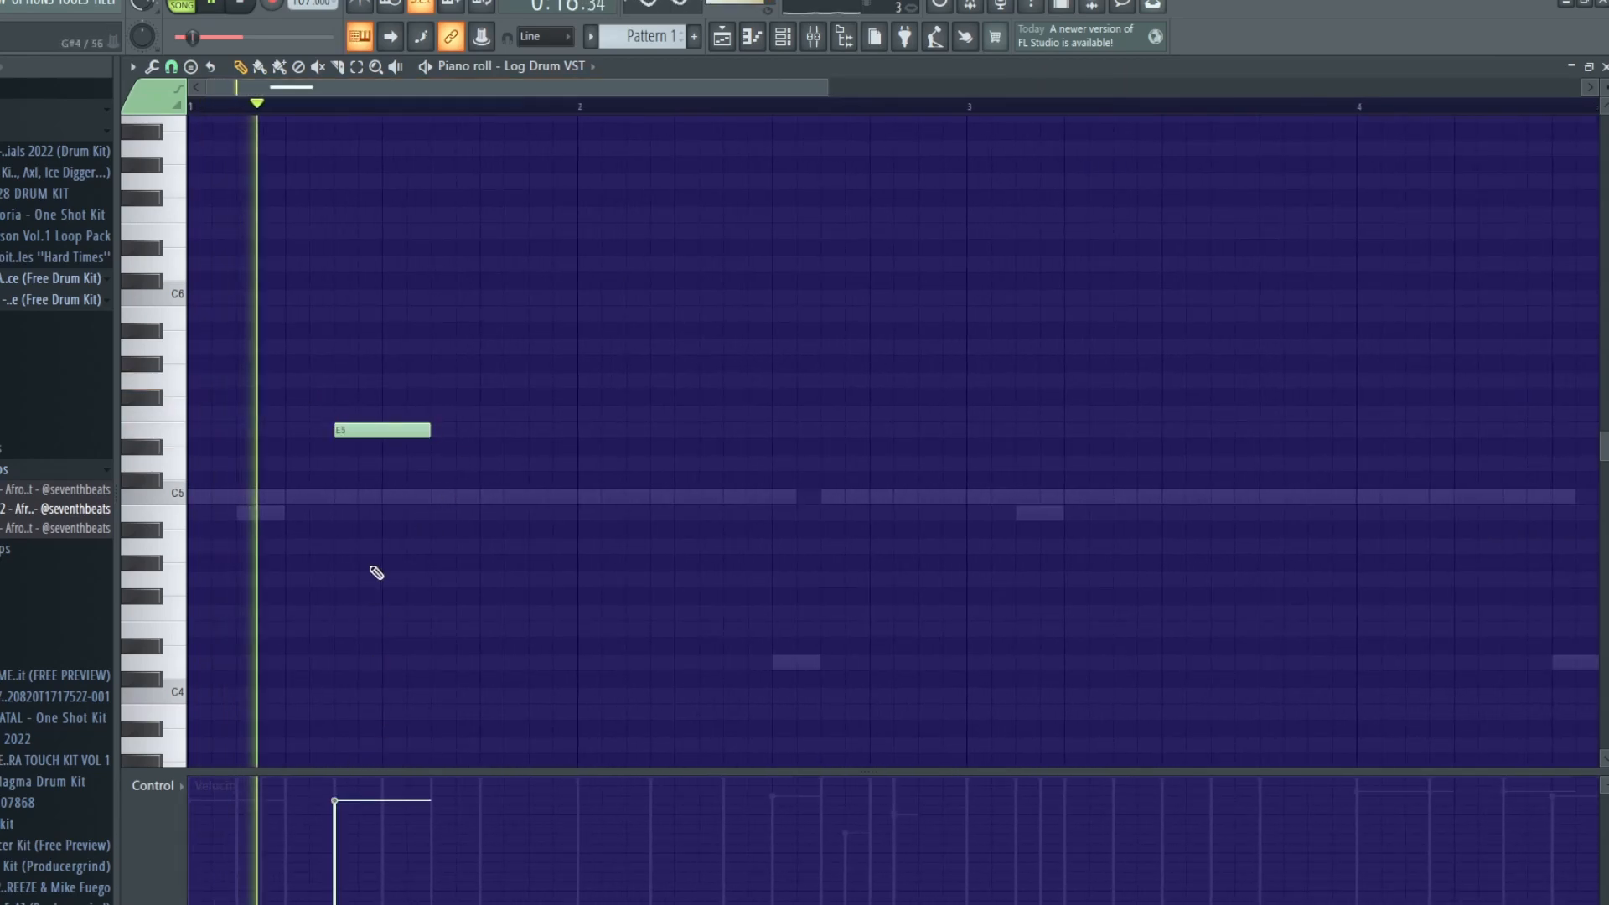
{"action": "key", "text": "space"}
{"action": "left_click_drag", "start_coordinate": [428, 413], "coordinate": [382, 413]}
Add two consecutive half-beat G5 notes after the F5 note and set the velocity of all three notes to 100%.
{"action": "left_click", "coordinate": [392, 381]}
{"action": "key", "text": "space"}
{"action": "key", "text": "space"}
{"action": "left_click", "coordinate": [438, 379]}
{"action": "left_click_drag", "start_coordinate": [444, 787], "coordinate": [319, 662]}
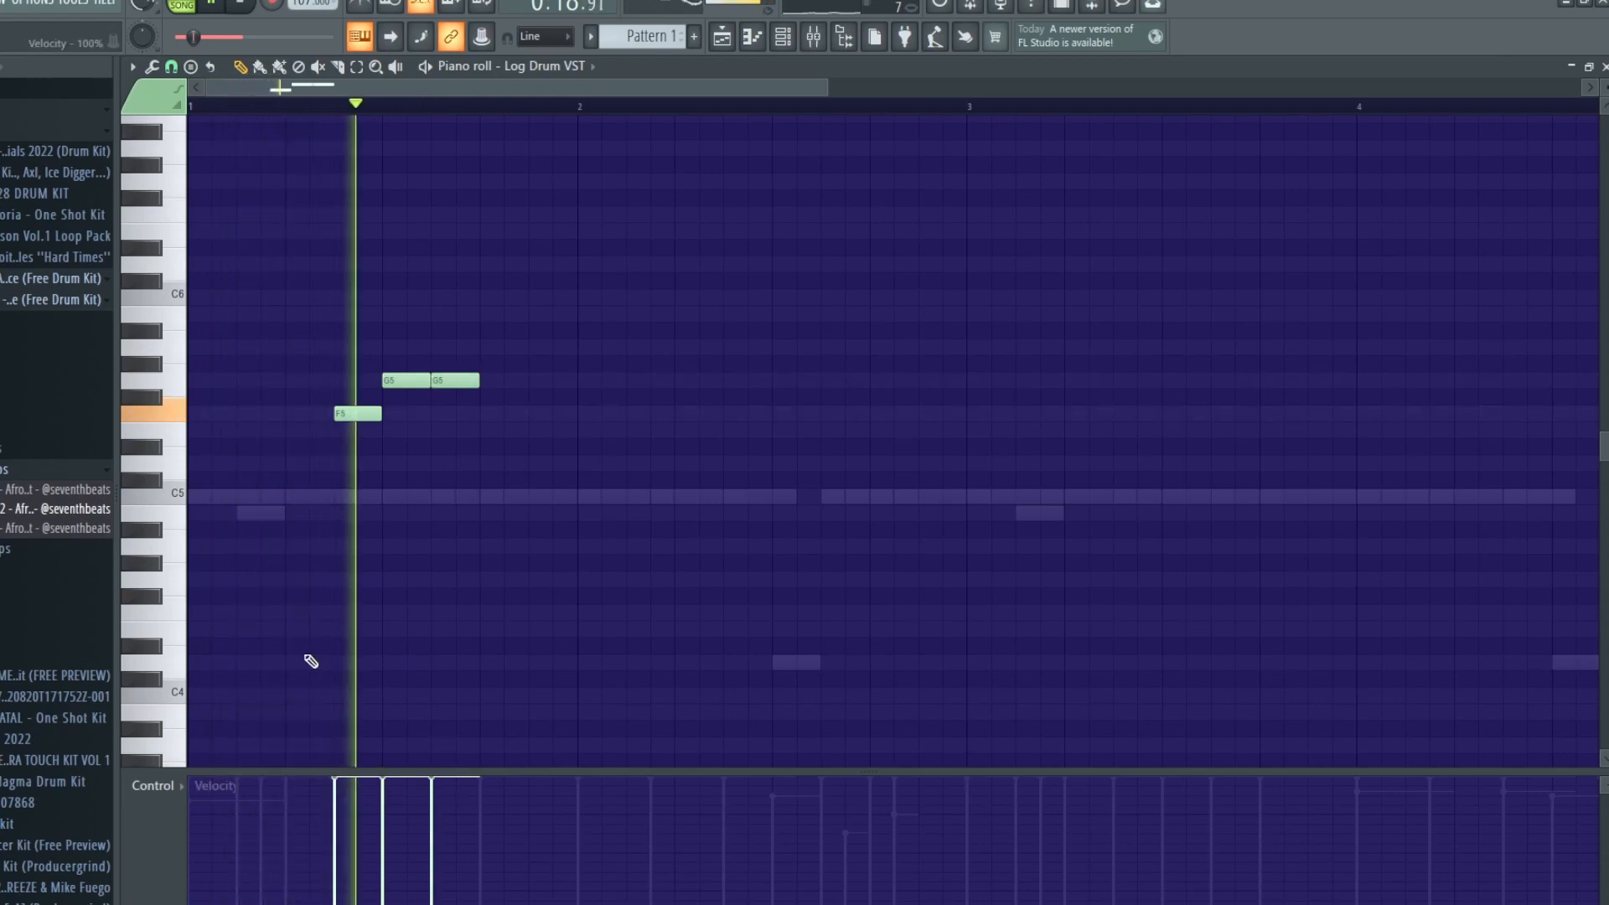
Extend the second G5 note to the end of bar 1 and fill the bar's opening with a long F5 note.
{"action": "key", "text": "space"}
{"action": "left_click_drag", "start_coordinate": [476, 382], "coordinate": [567, 402]}
{"action": "key", "text": "space"}
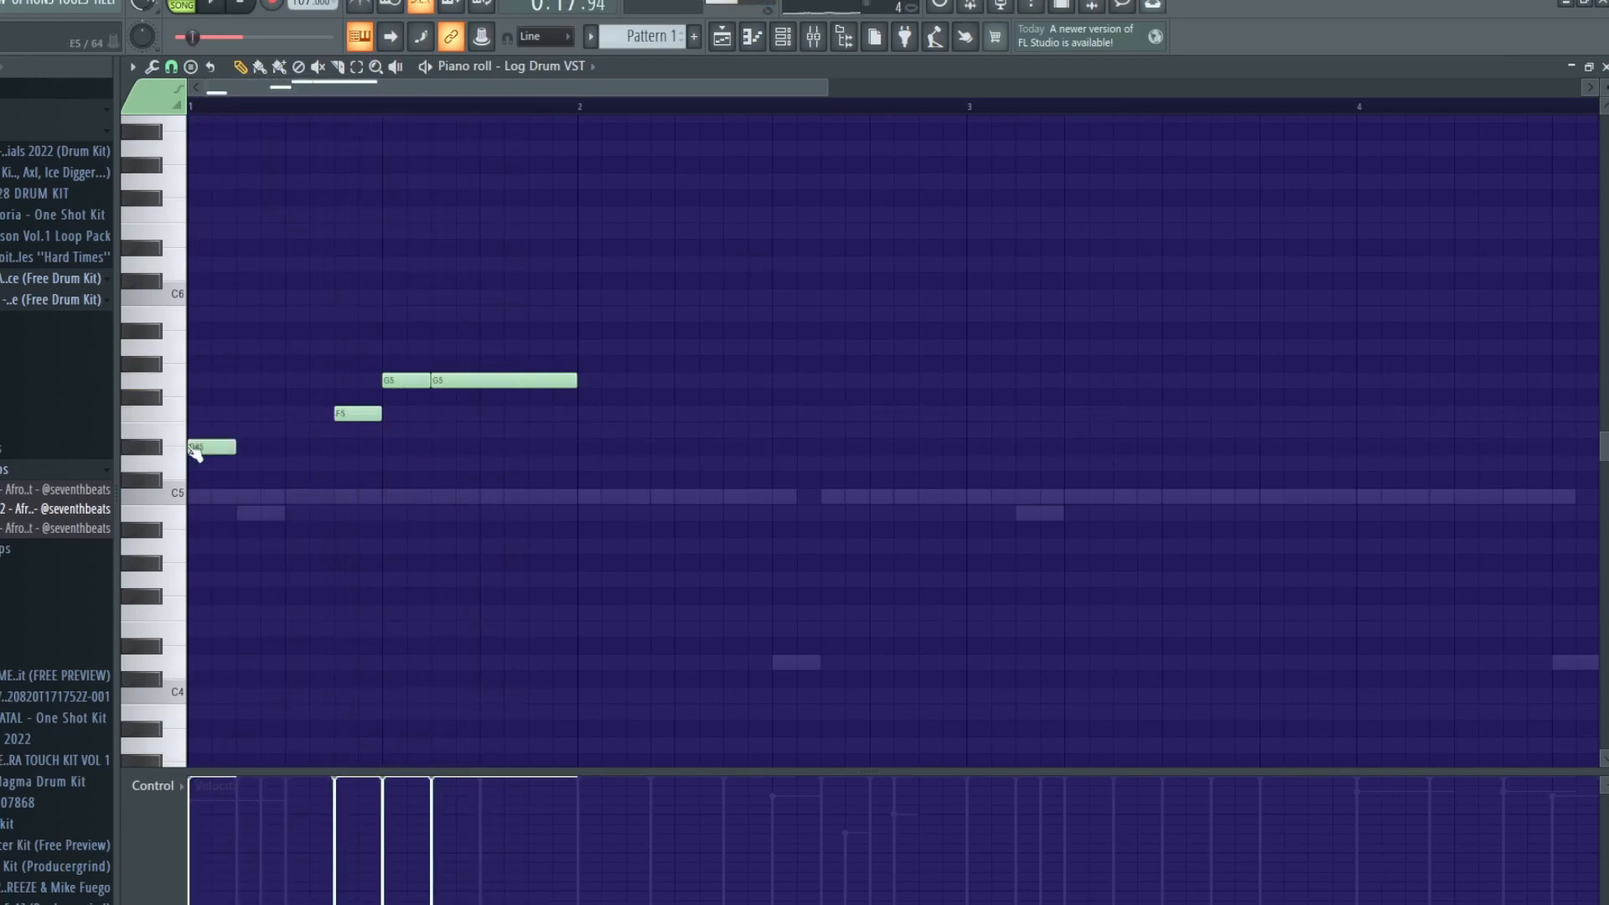
{"action": "left_click_drag", "start_coordinate": [234, 431], "coordinate": [334, 431]}
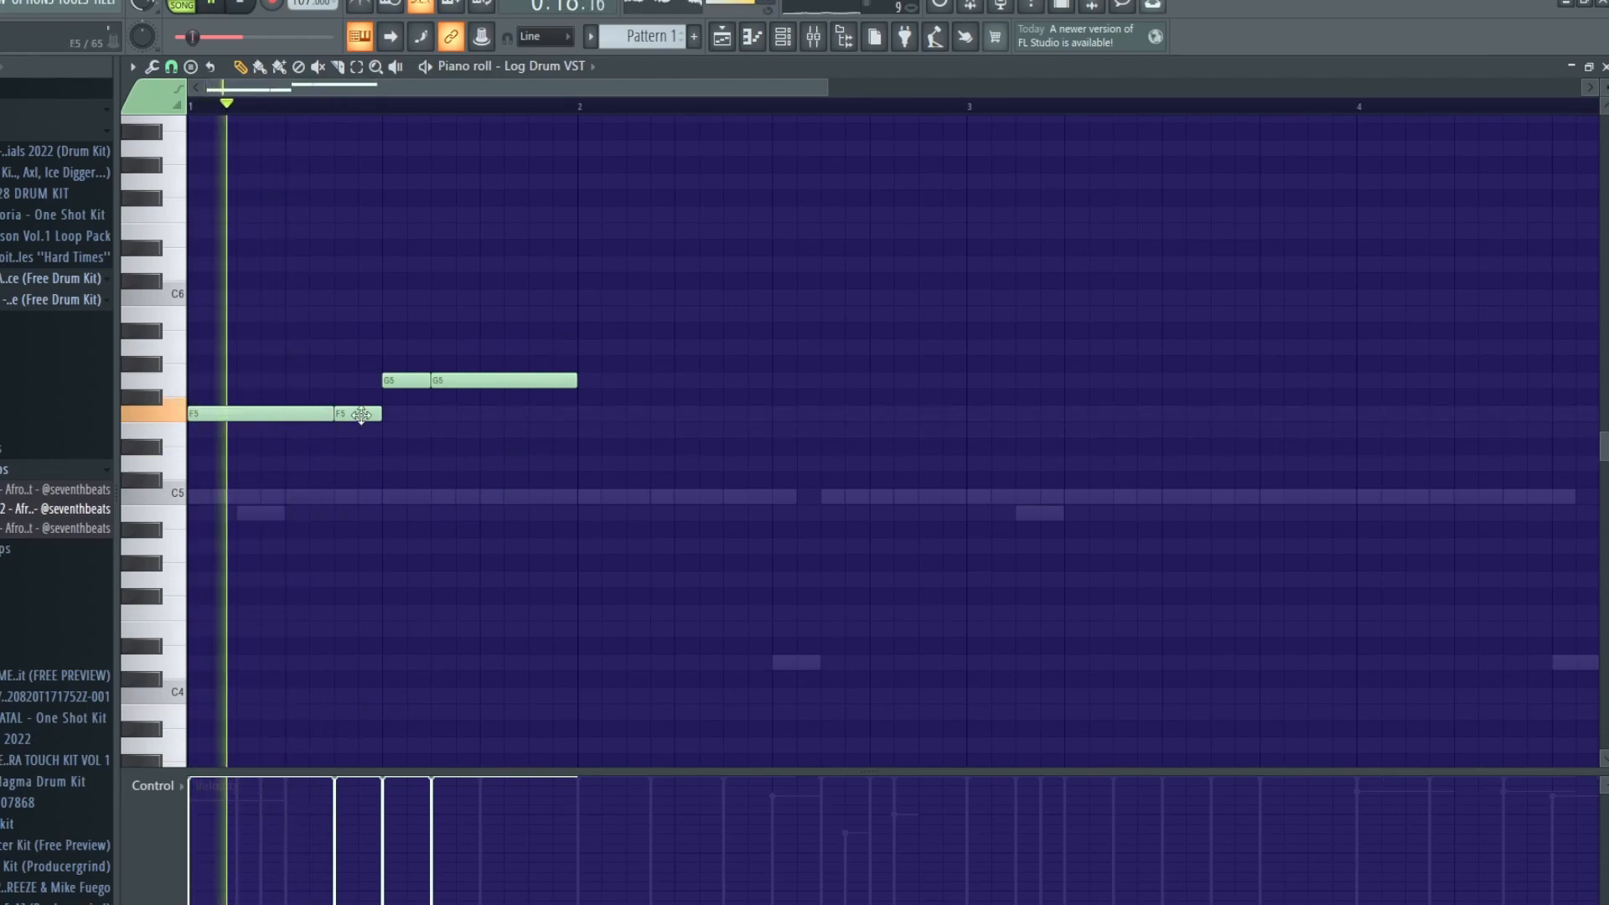
Add two consecutive A5 notes at the start of bar 2, followed by a long D5 note up to bar 3.
{"action": "left_click", "coordinate": [586, 347]}
{"action": "left_click", "coordinate": [659, 347]}
{"action": "left_click", "coordinate": [730, 460]}
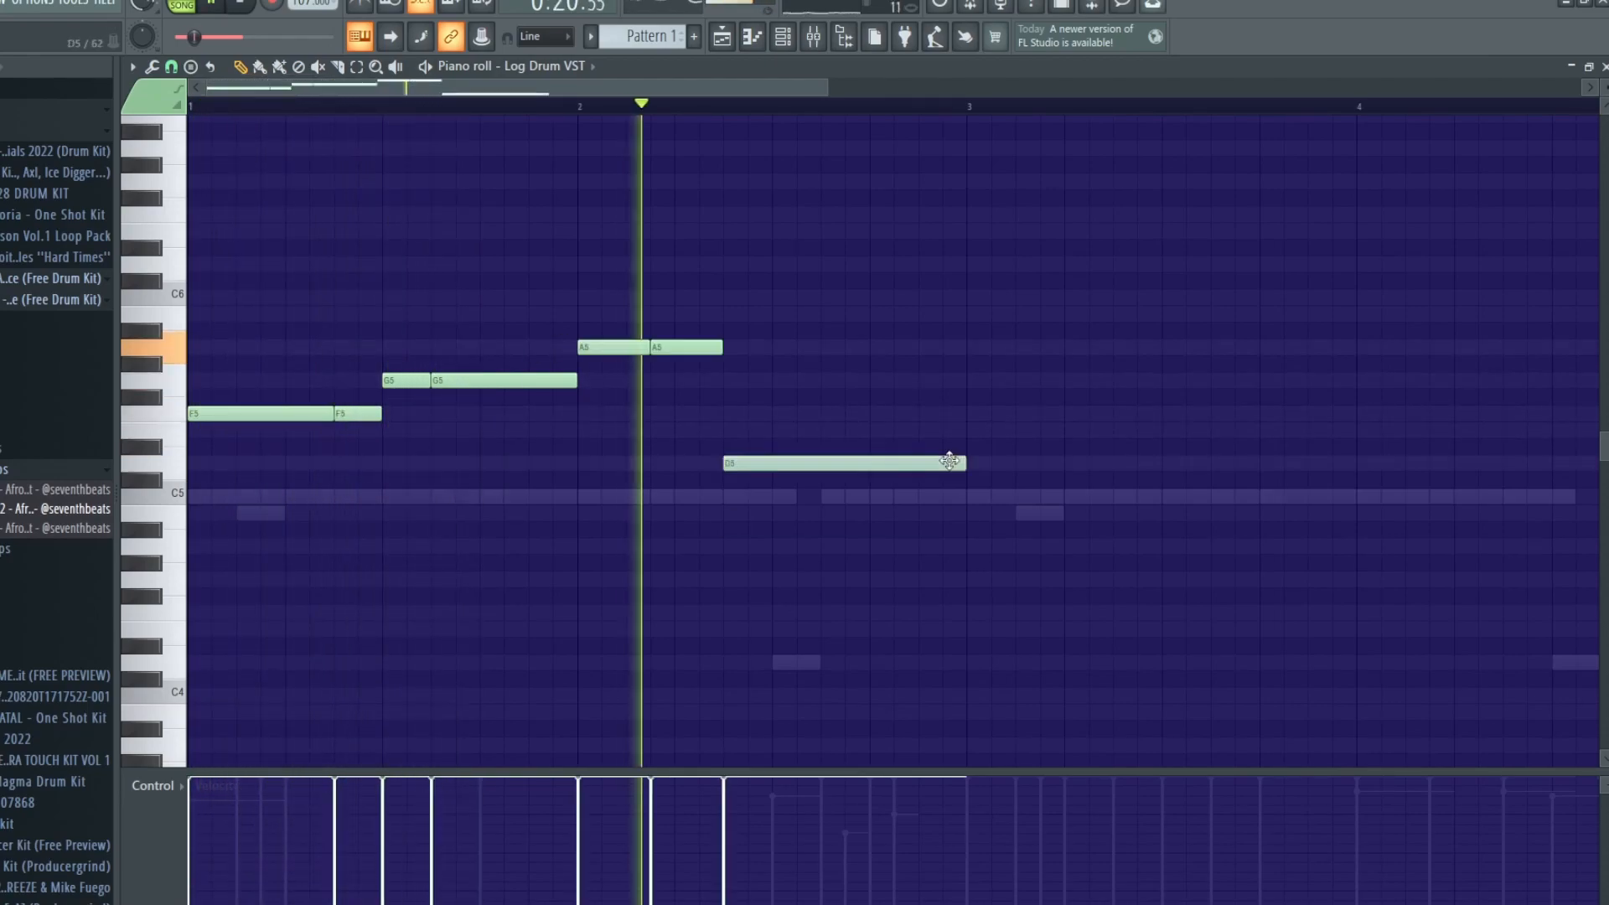
Rework bar 2's long D5 note into a one-beat A5 followed by a half-beat A5, with a quarter-beat A6 note just before them.
{"action": "left_click_drag", "start_coordinate": [952, 460], "coordinate": [959, 343]}
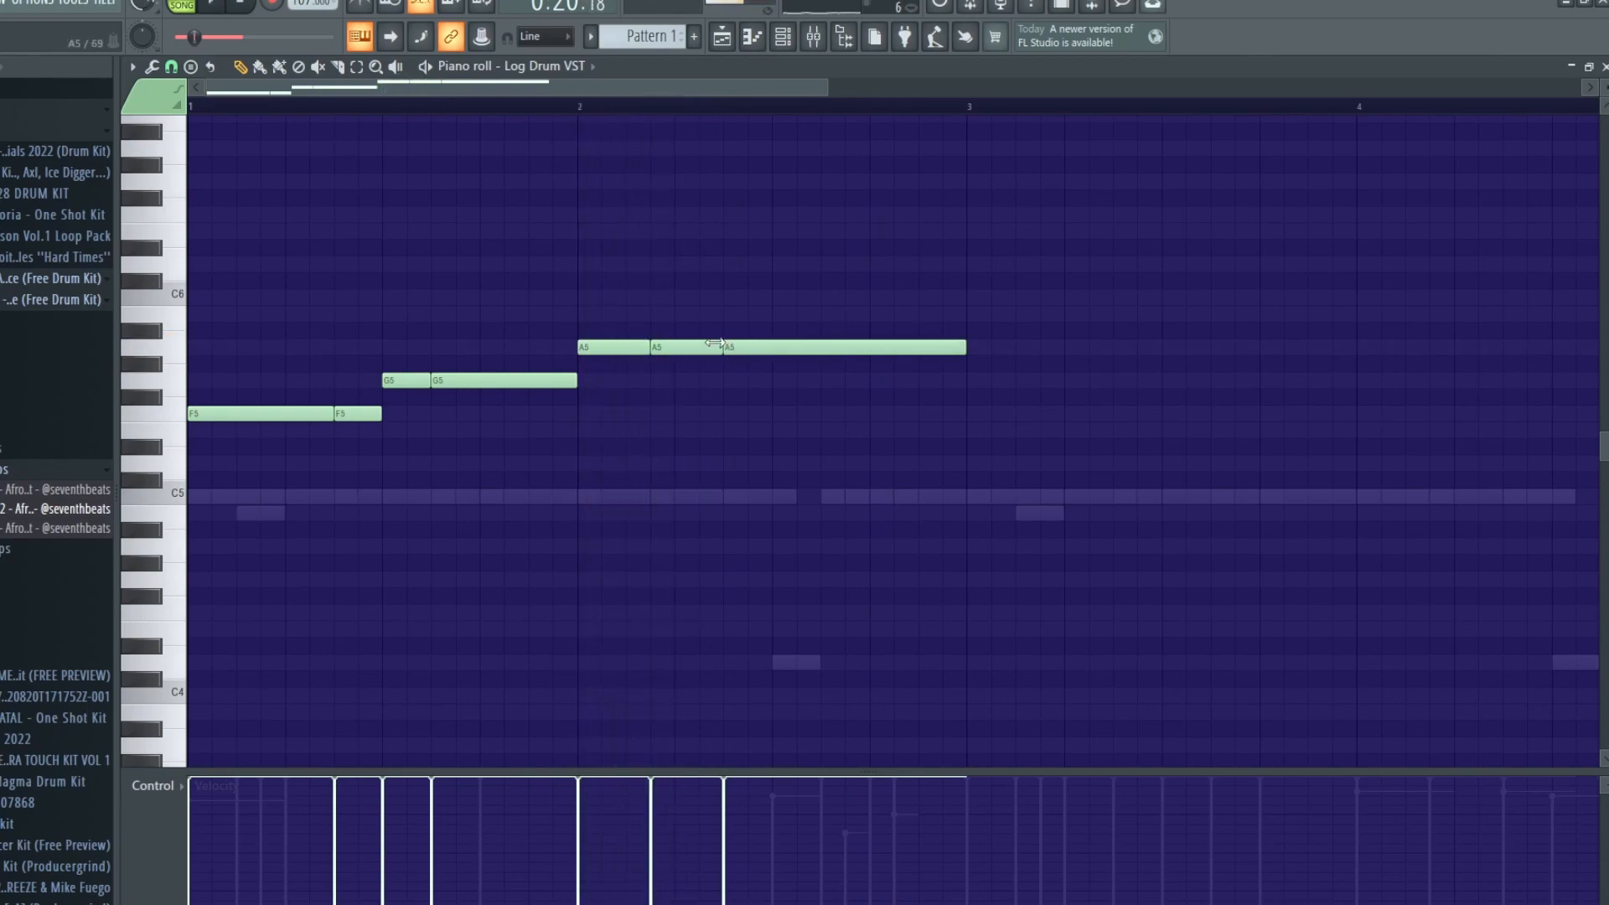
{"action": "left_click_drag", "start_coordinate": [744, 550], "coordinate": [727, 549]}
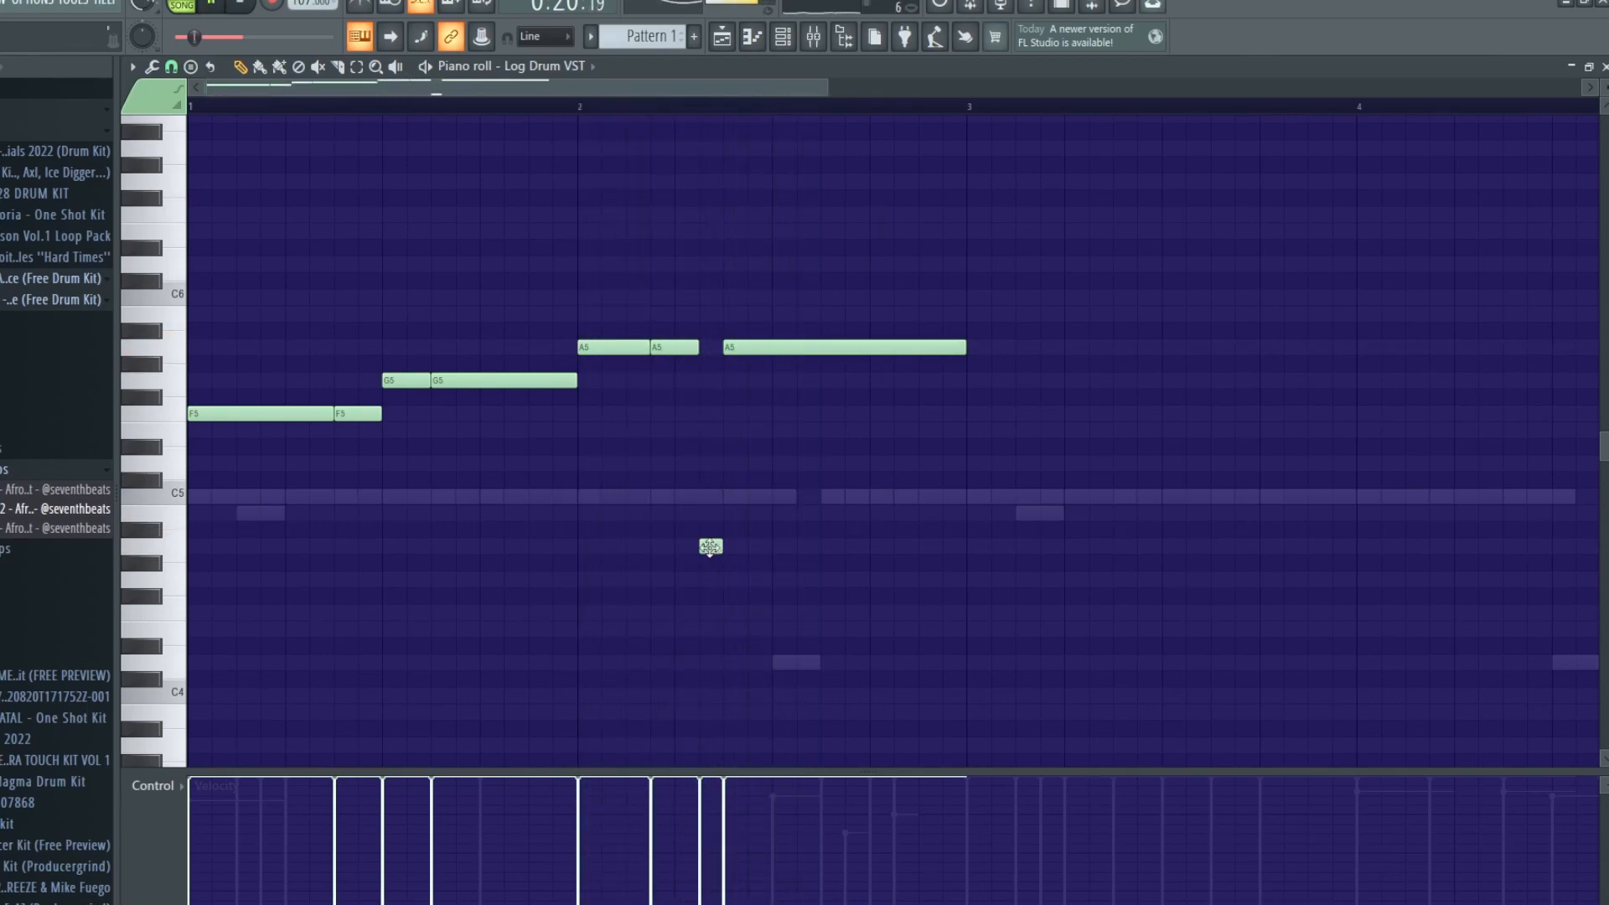
{"action": "left_click_drag", "start_coordinate": [713, 549], "coordinate": [712, 147]}
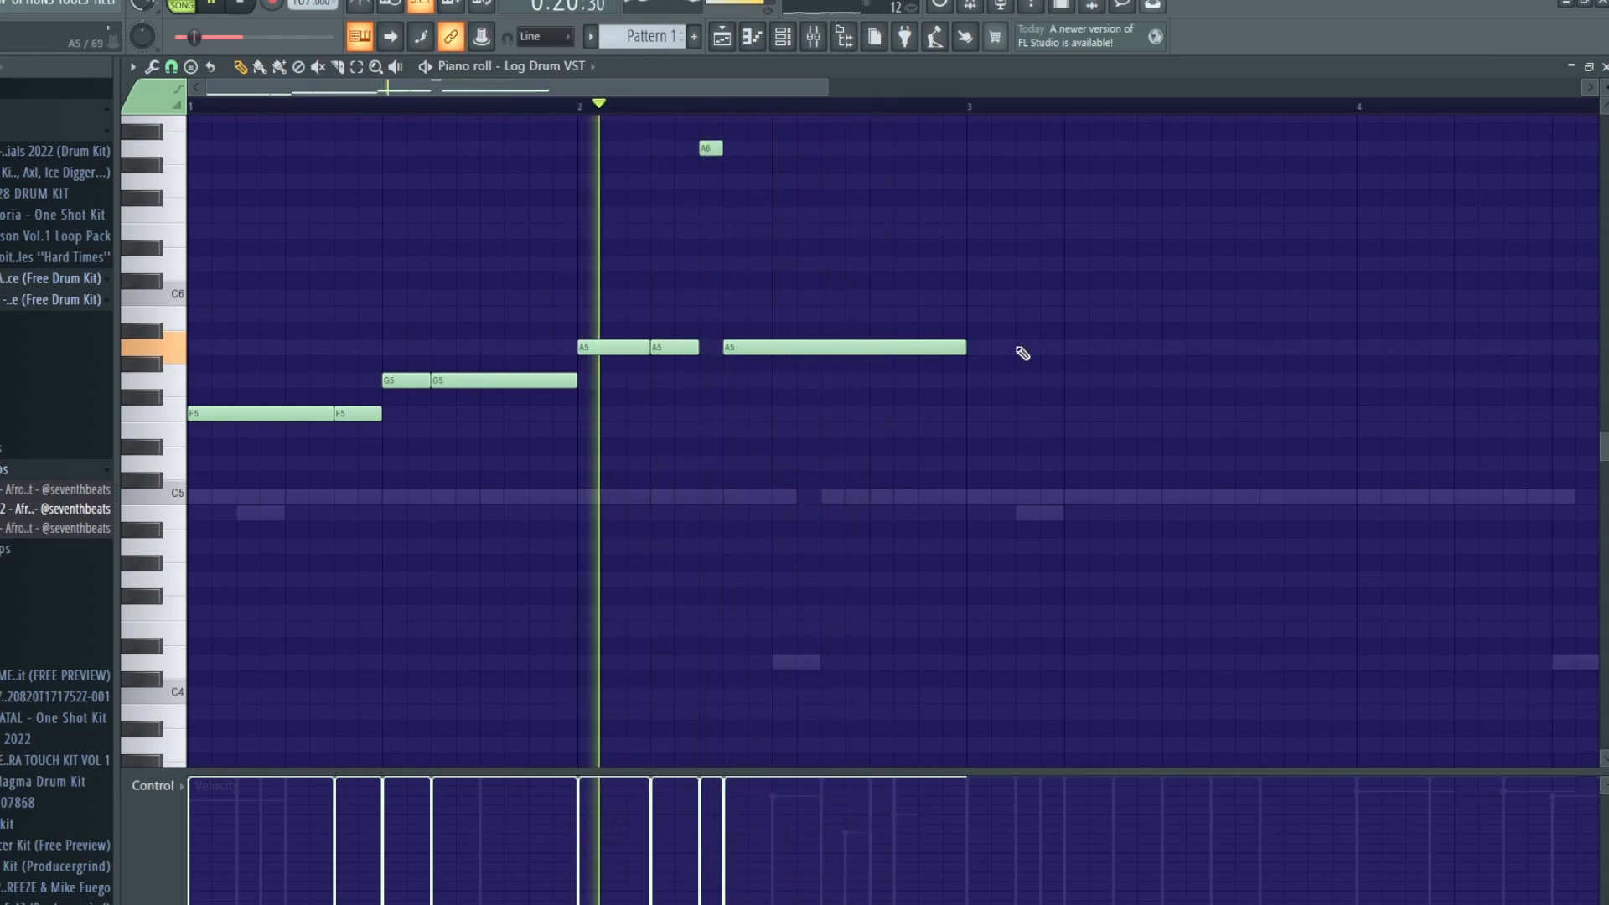
{"action": "left_click_drag", "start_coordinate": [963, 349], "coordinate": [861, 364]}
{"action": "left_click", "coordinate": [828, 347]}
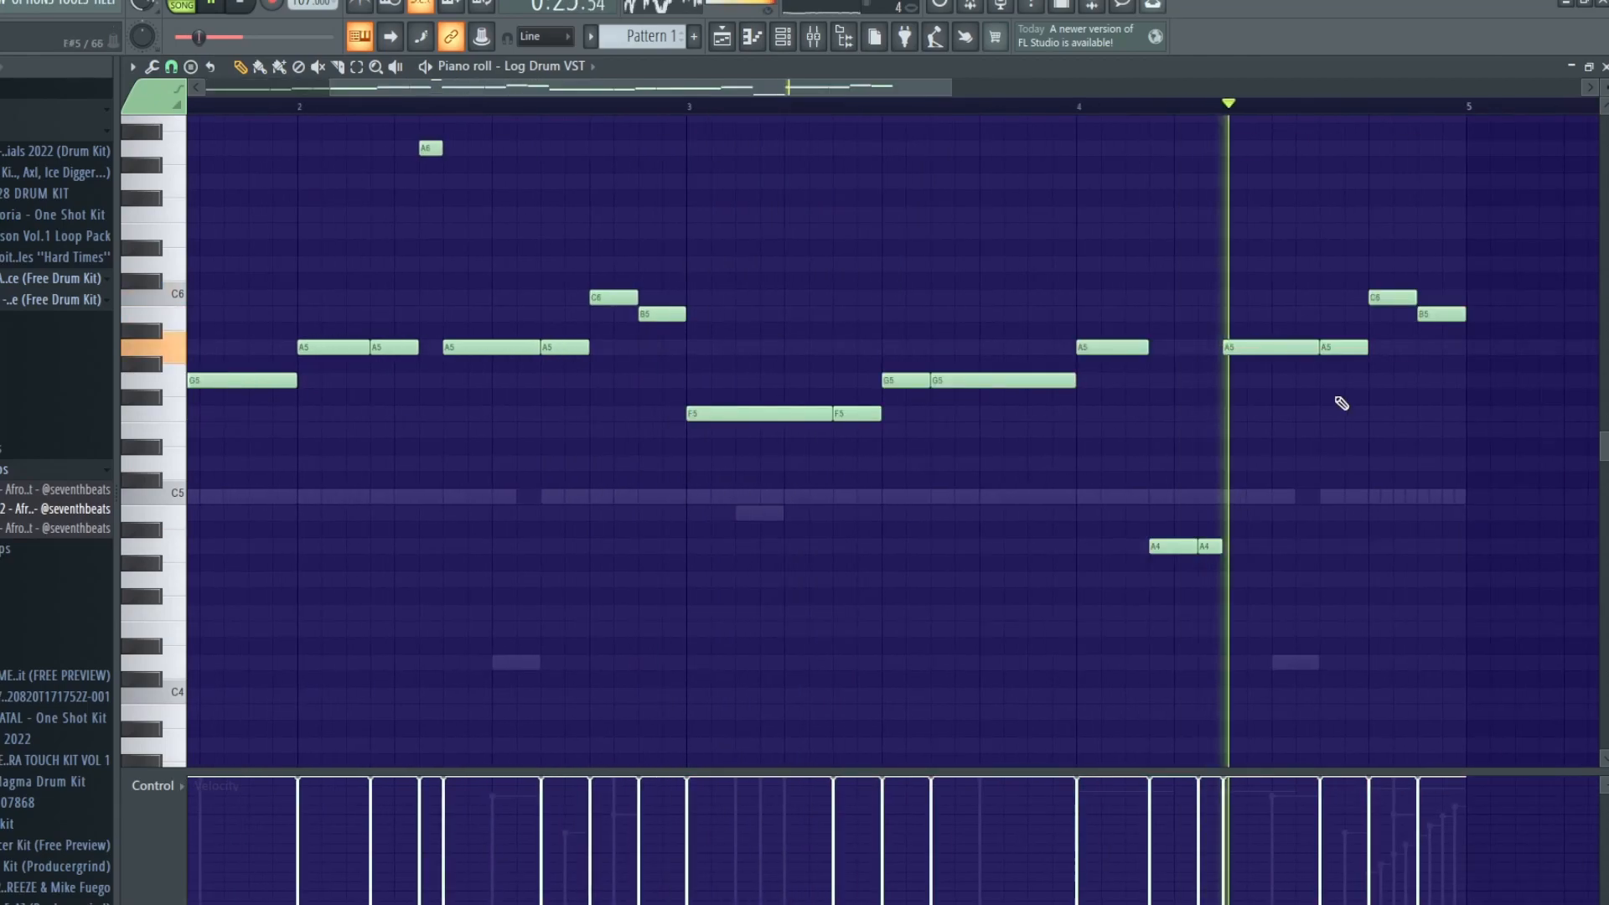
Lower the last two notes of bar 4 to G5 and F5, then raise the final F5 note by one octave.
{"action": "left_click_drag", "start_coordinate": [1393, 297], "coordinate": [1386, 378]}
{"action": "left_click_drag", "start_coordinate": [1425, 317], "coordinate": [1442, 379]}
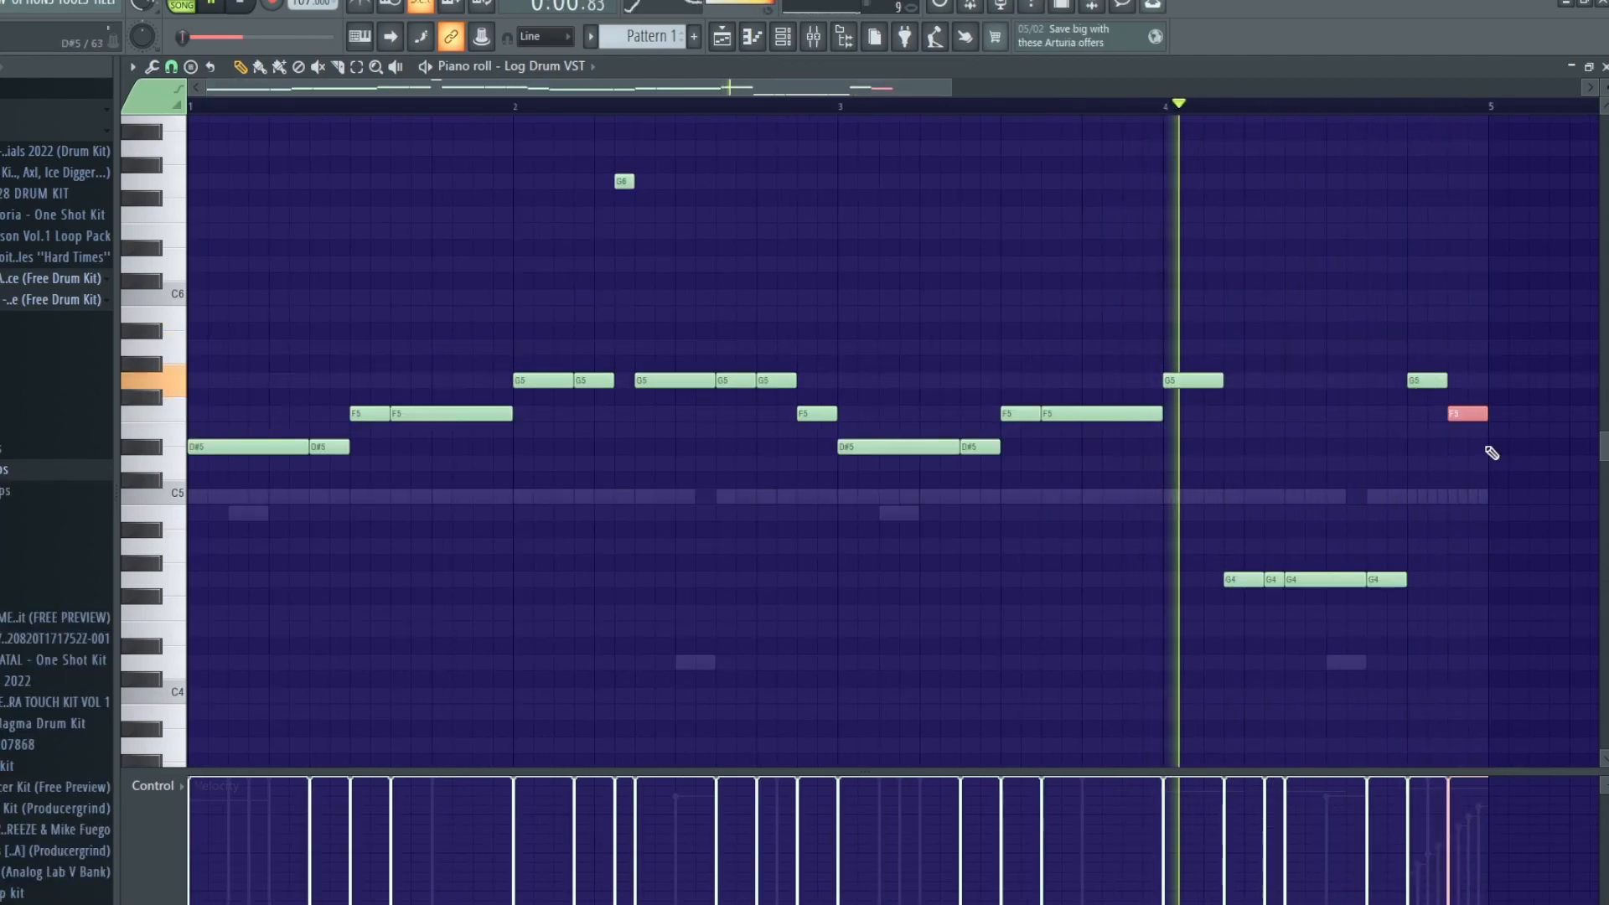
{"action": "key", "text": "ctrl+Up"}
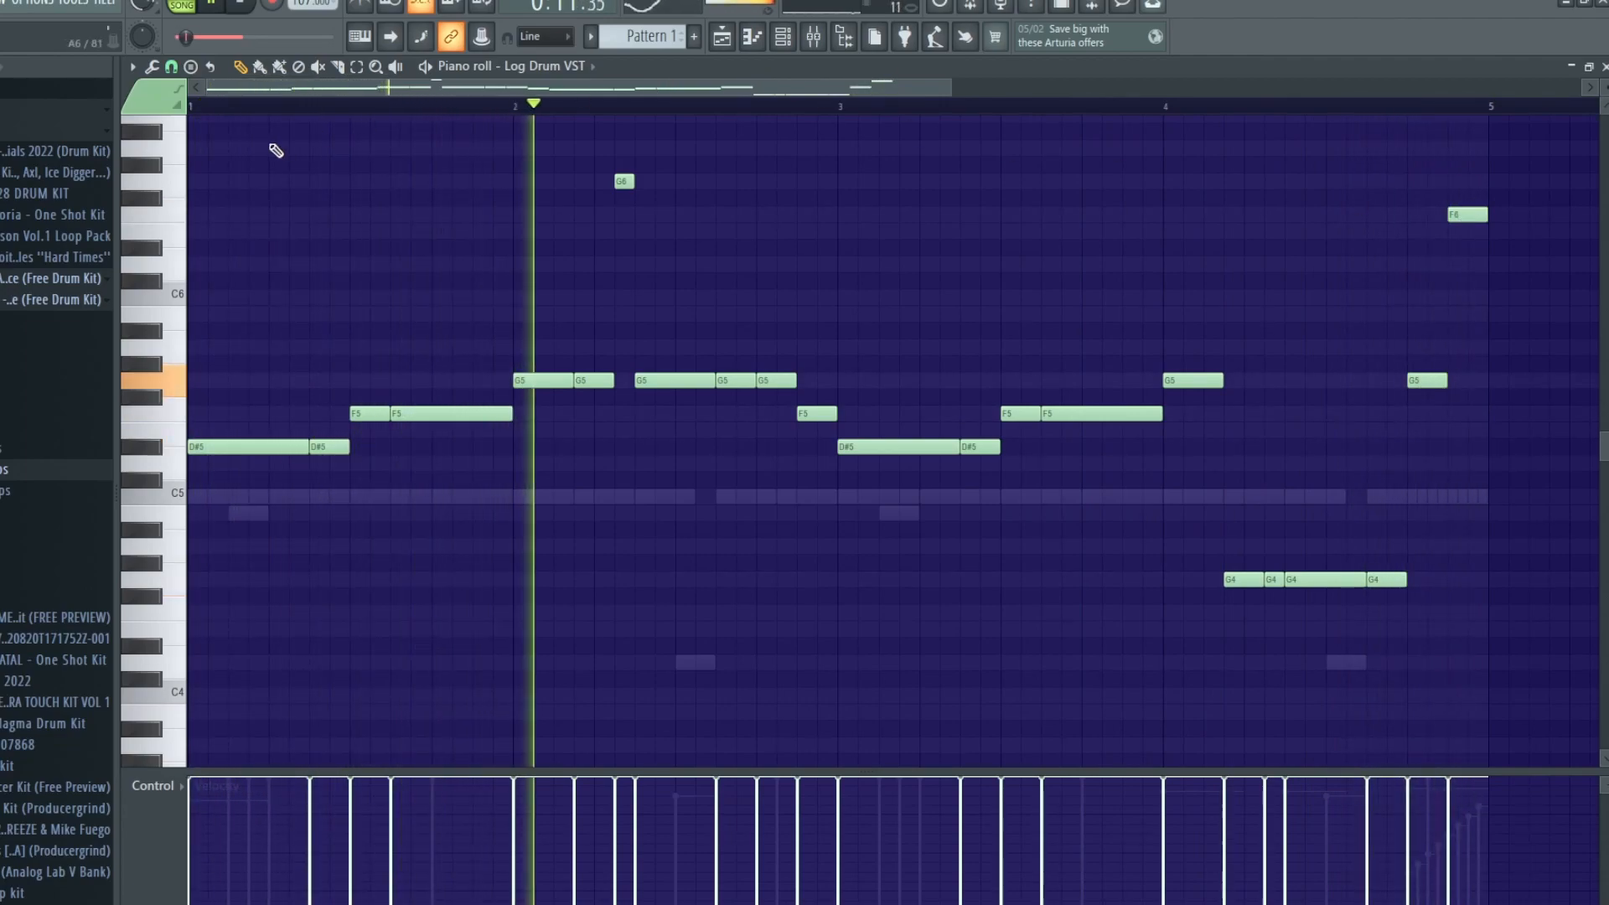
{"action": "left_click", "coordinate": [1417, 107]}
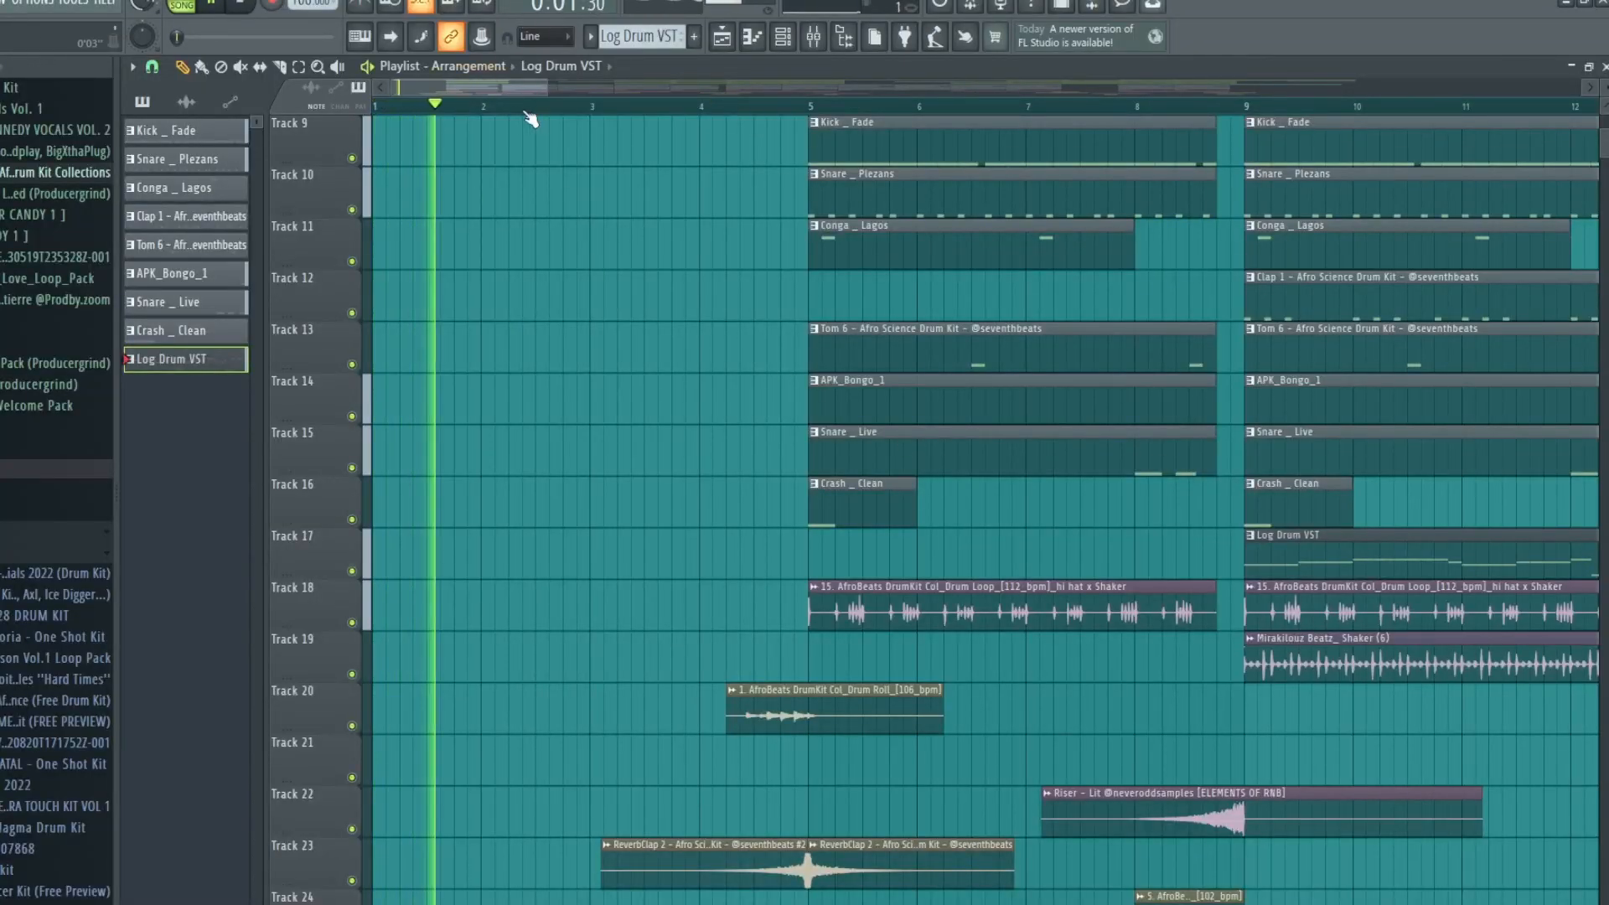
Examine the full playlist arrangement across the melody, drum, Log Drum and effects tracks.
{"action": "left_click_drag", "start_coordinate": [548, 89], "coordinate": [1201, 84]}
{"action": "scroll", "coordinate": [1455, 362], "scroll_direction": "up", "scroll_amount": 8}
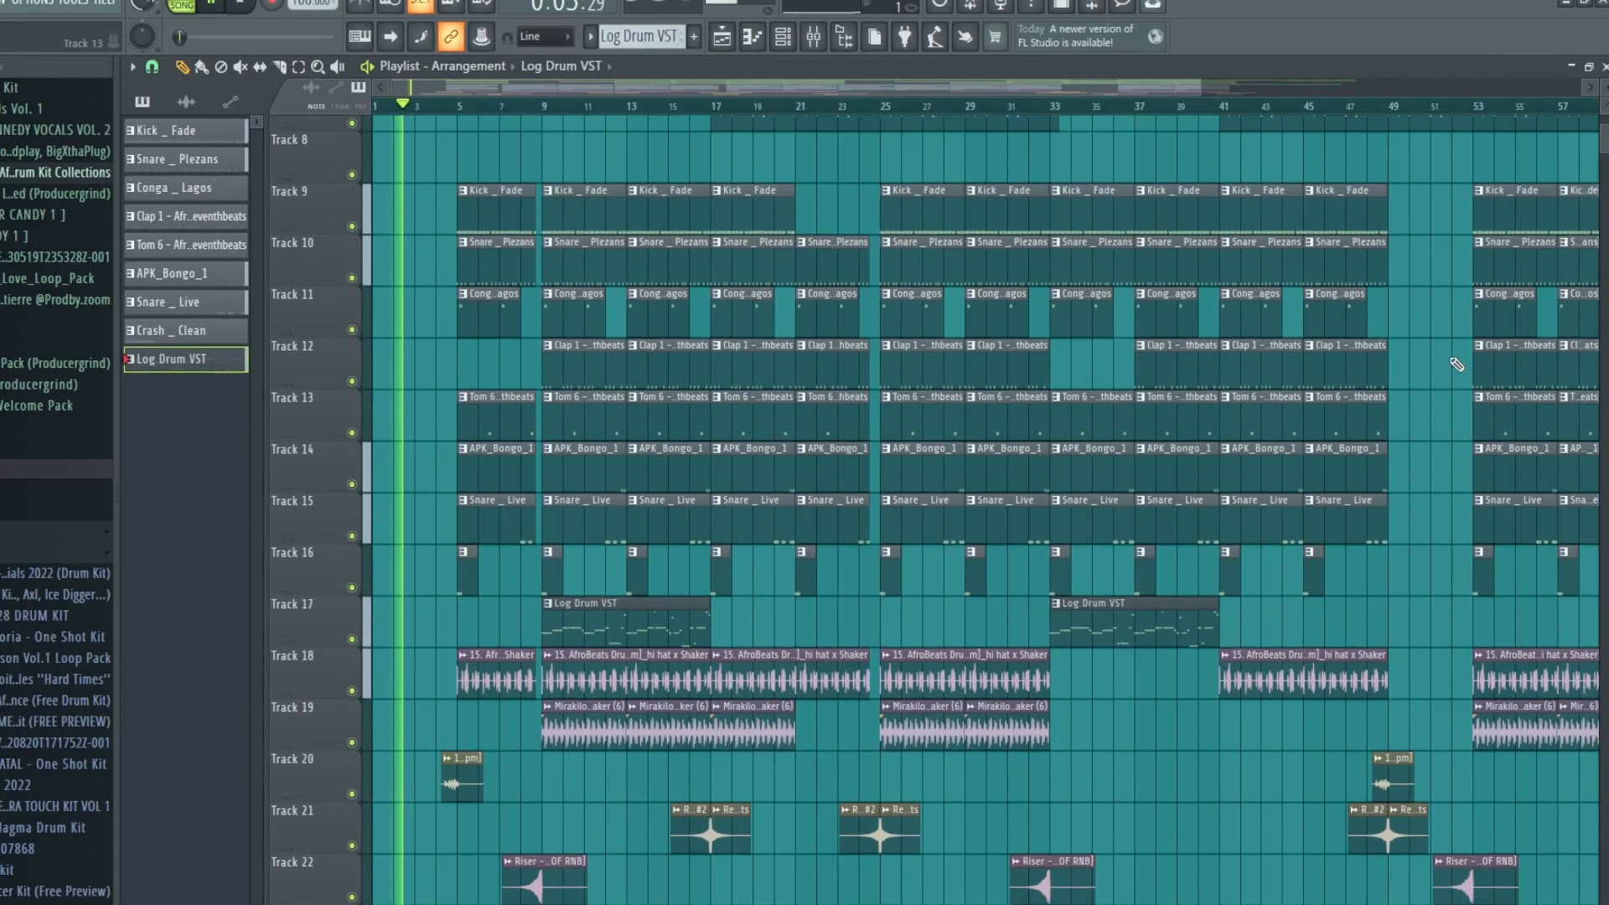
{"action": "scroll", "coordinate": [1455, 364], "scroll_direction": "up", "scroll_amount": 1}
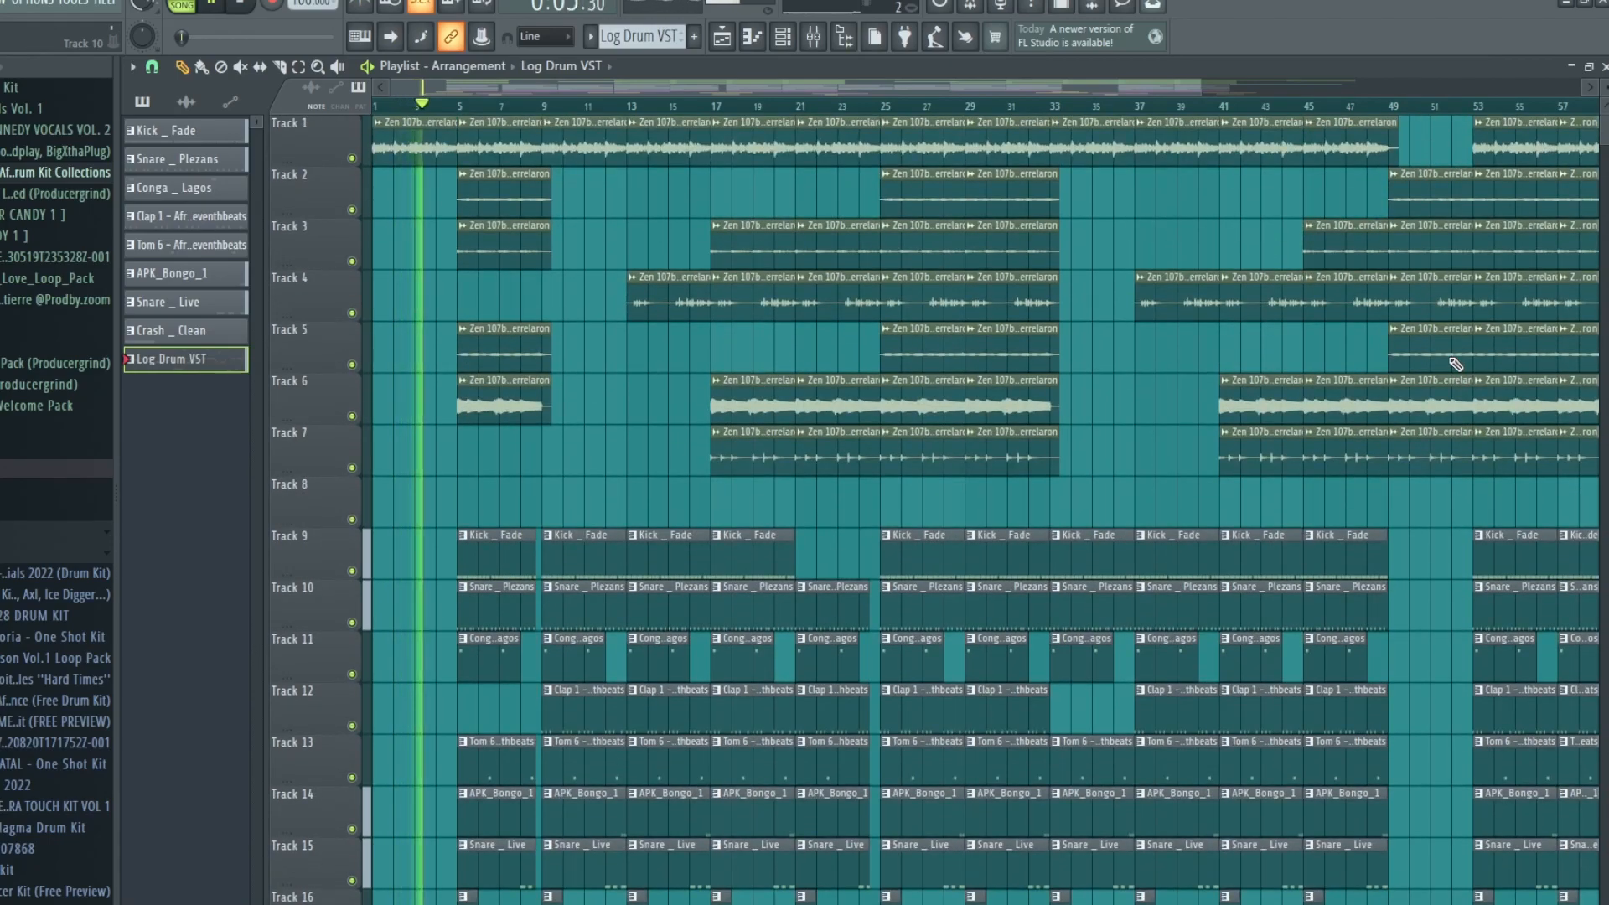